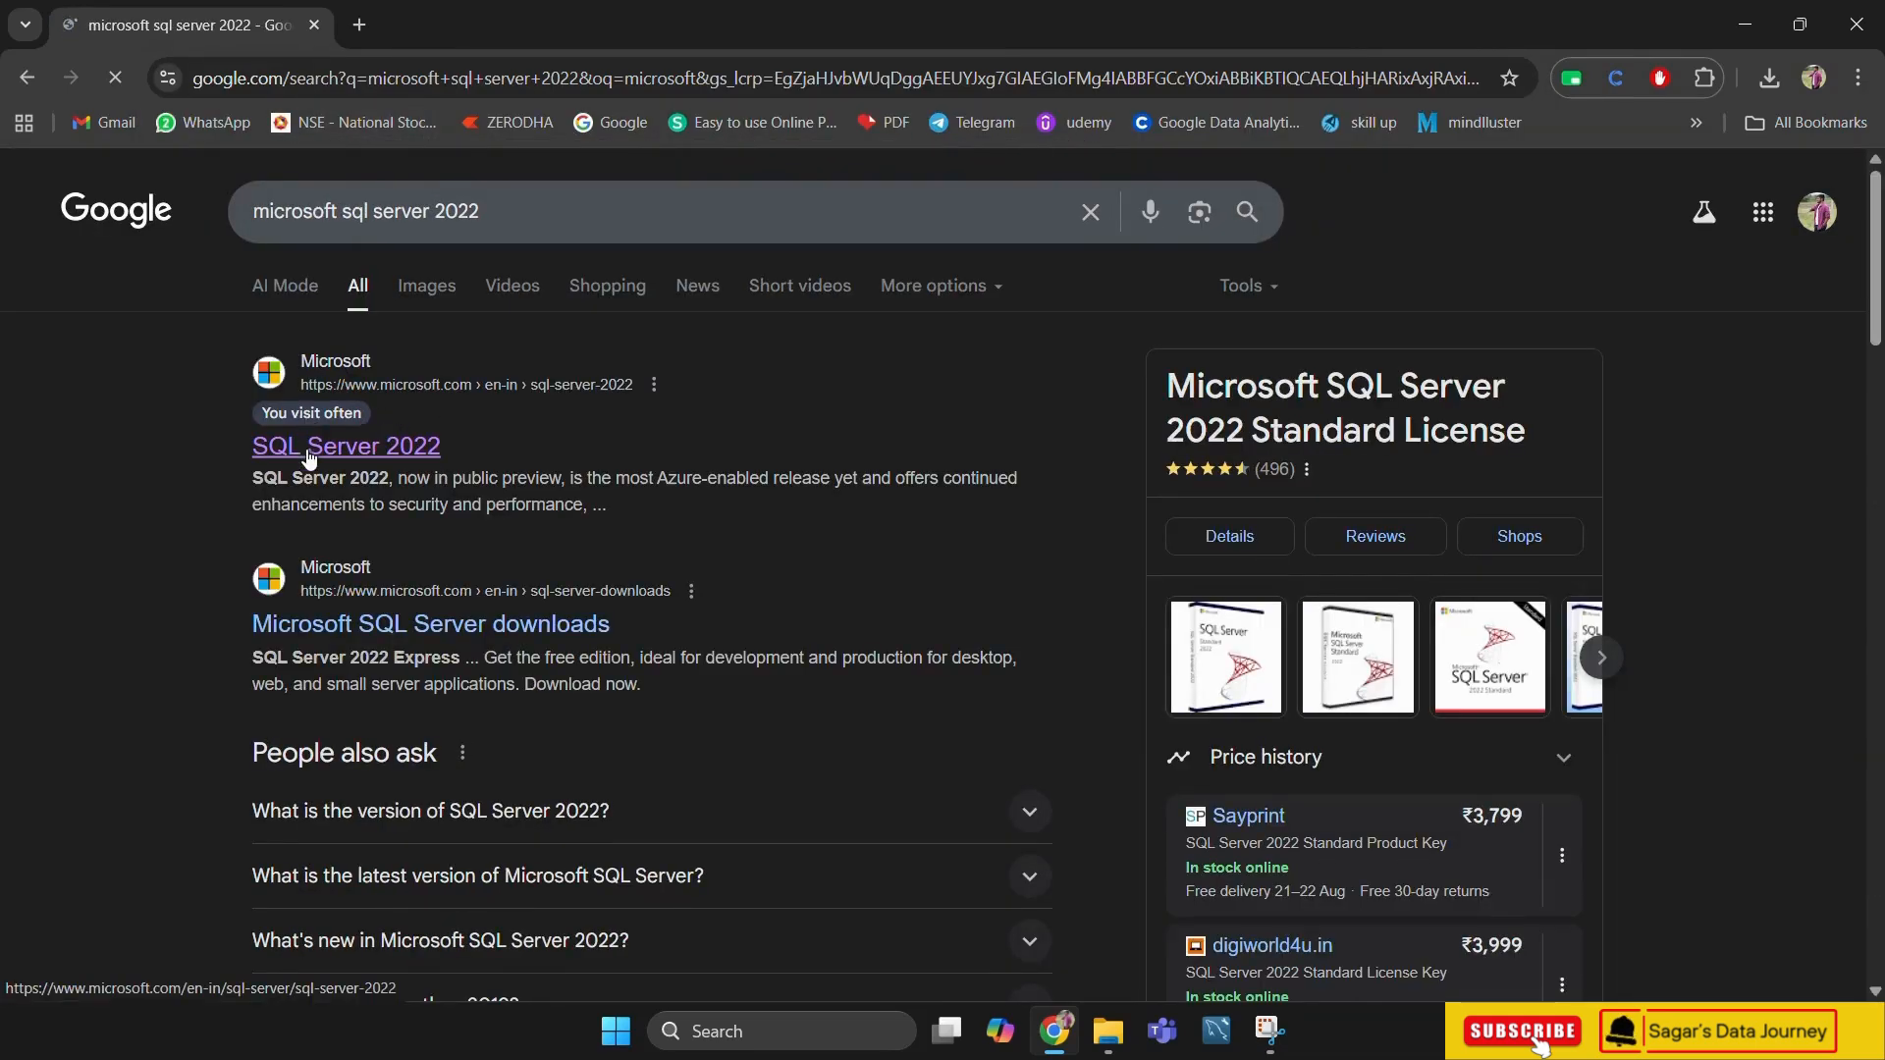
Download the SQL Server 2022 Express installer from Microsoft's SQL Server downloads page and save it as SQL2022-SSEI-Expr in the Downloads folder
click(363, 450)
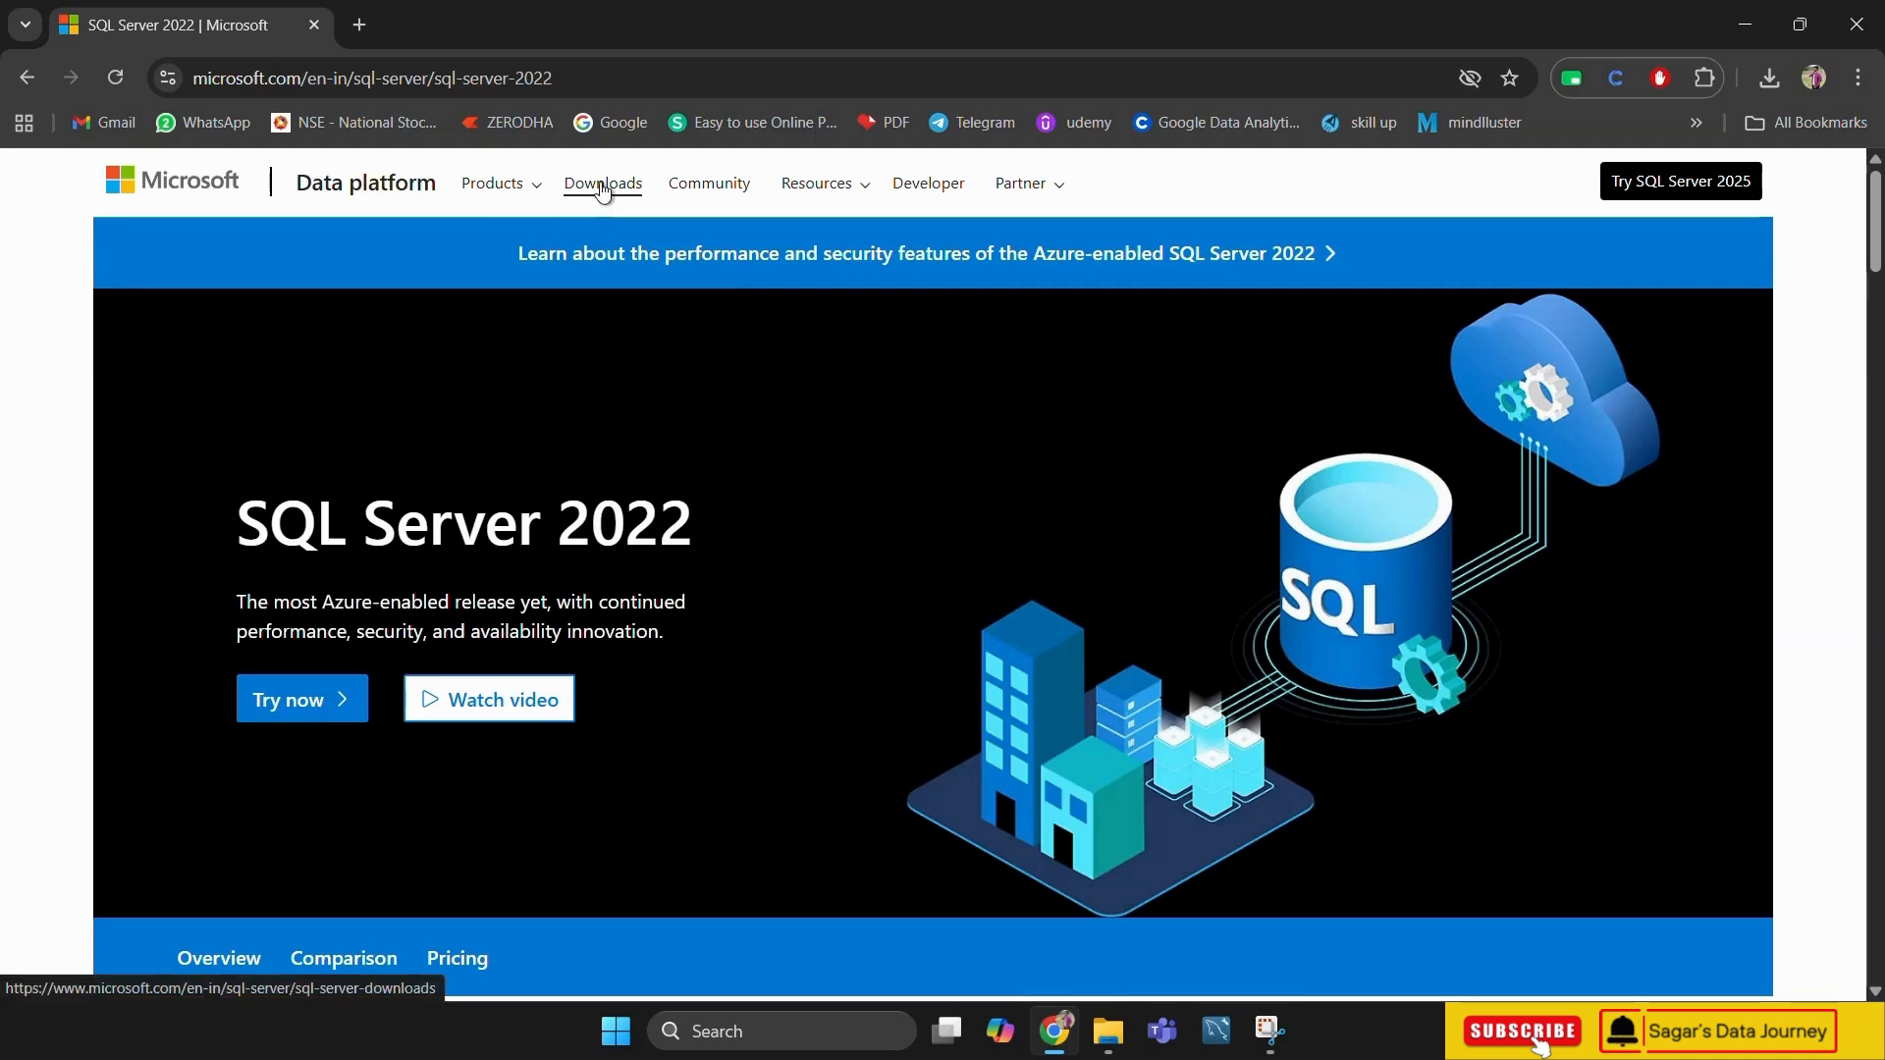
click(602, 187)
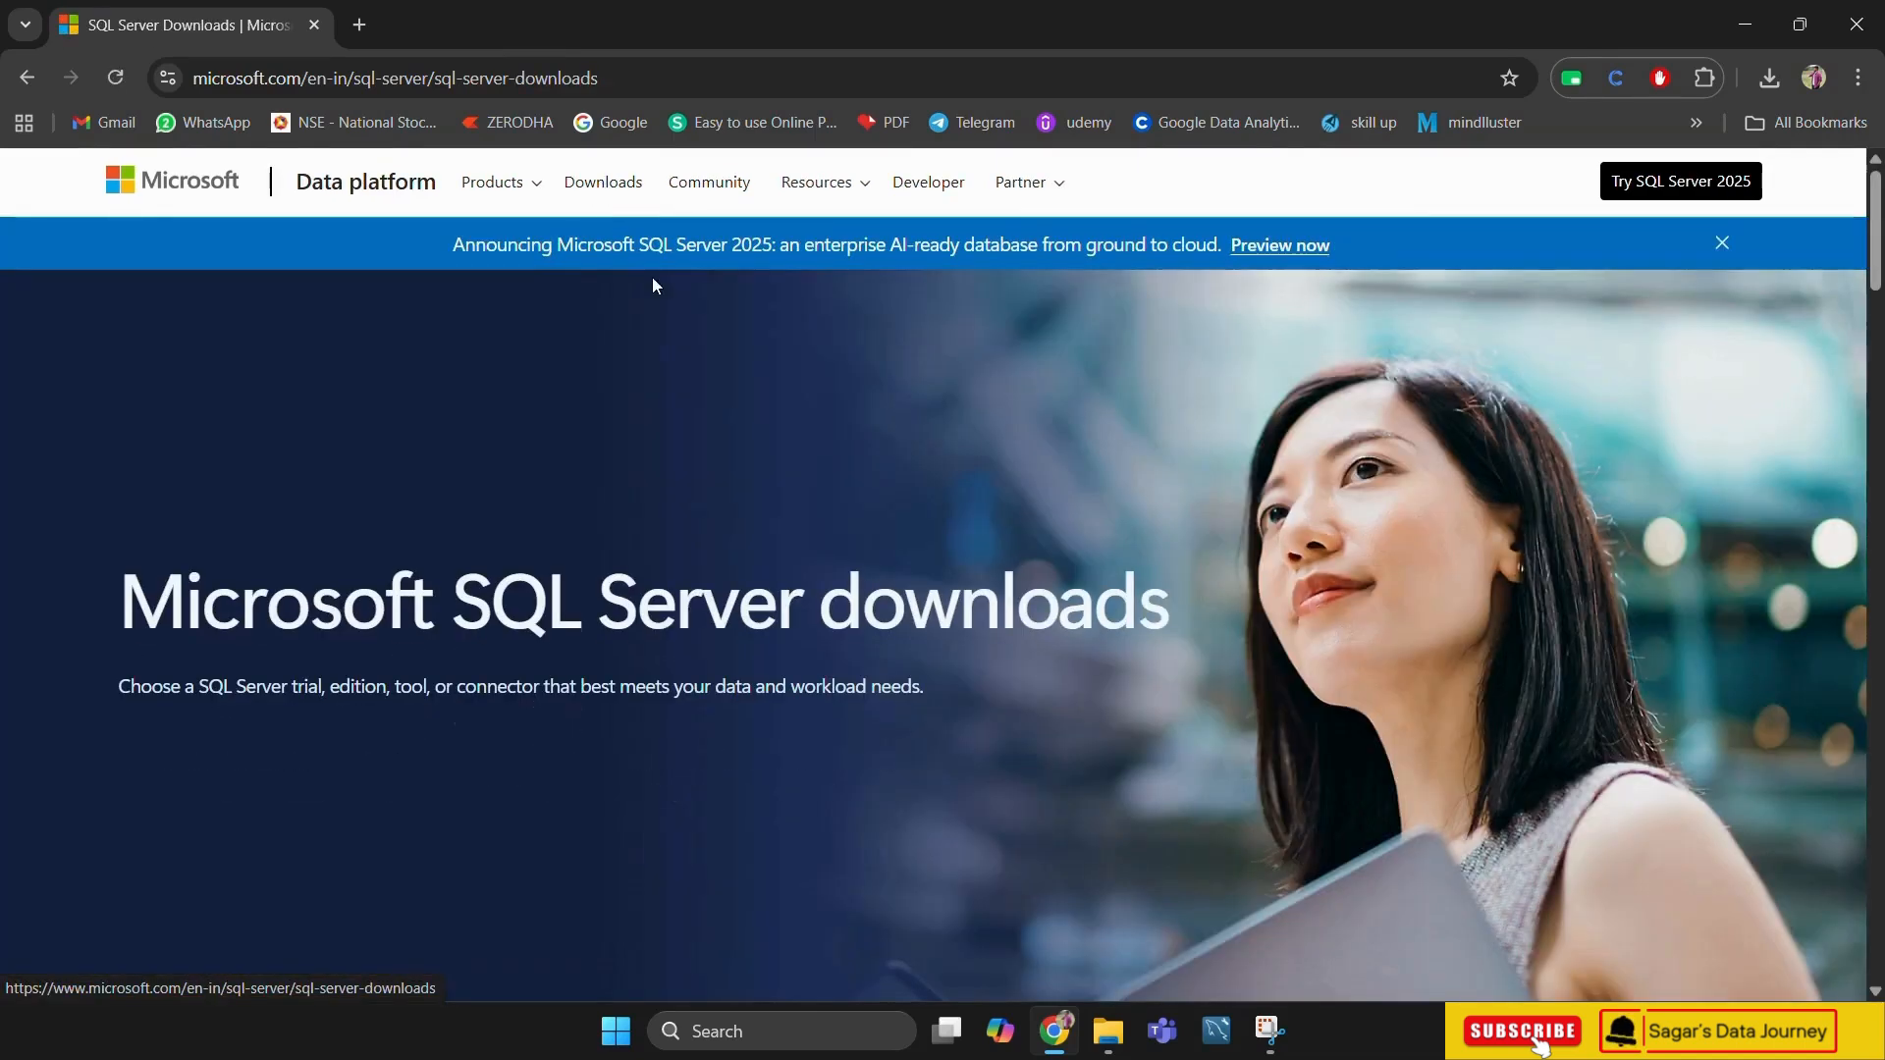
scroll(1182, 464, down, 9)
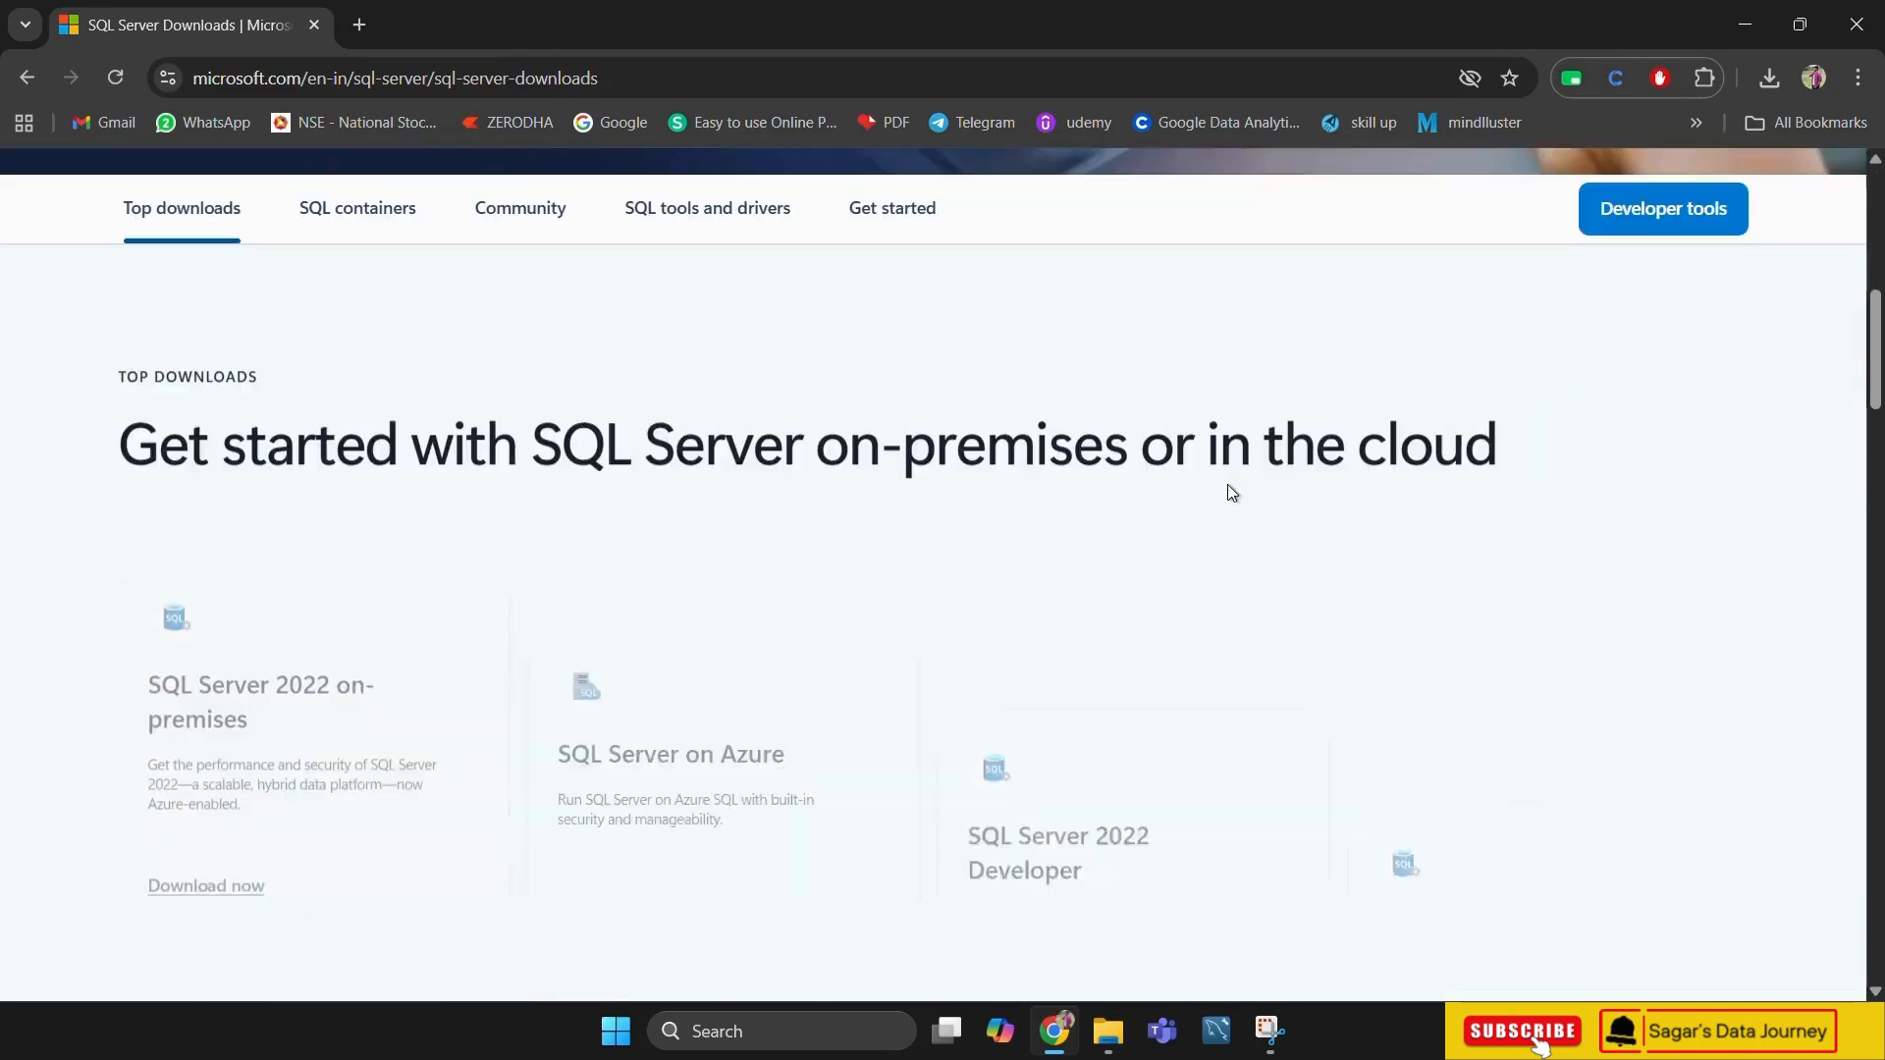
scroll(1233, 481, down, 1)
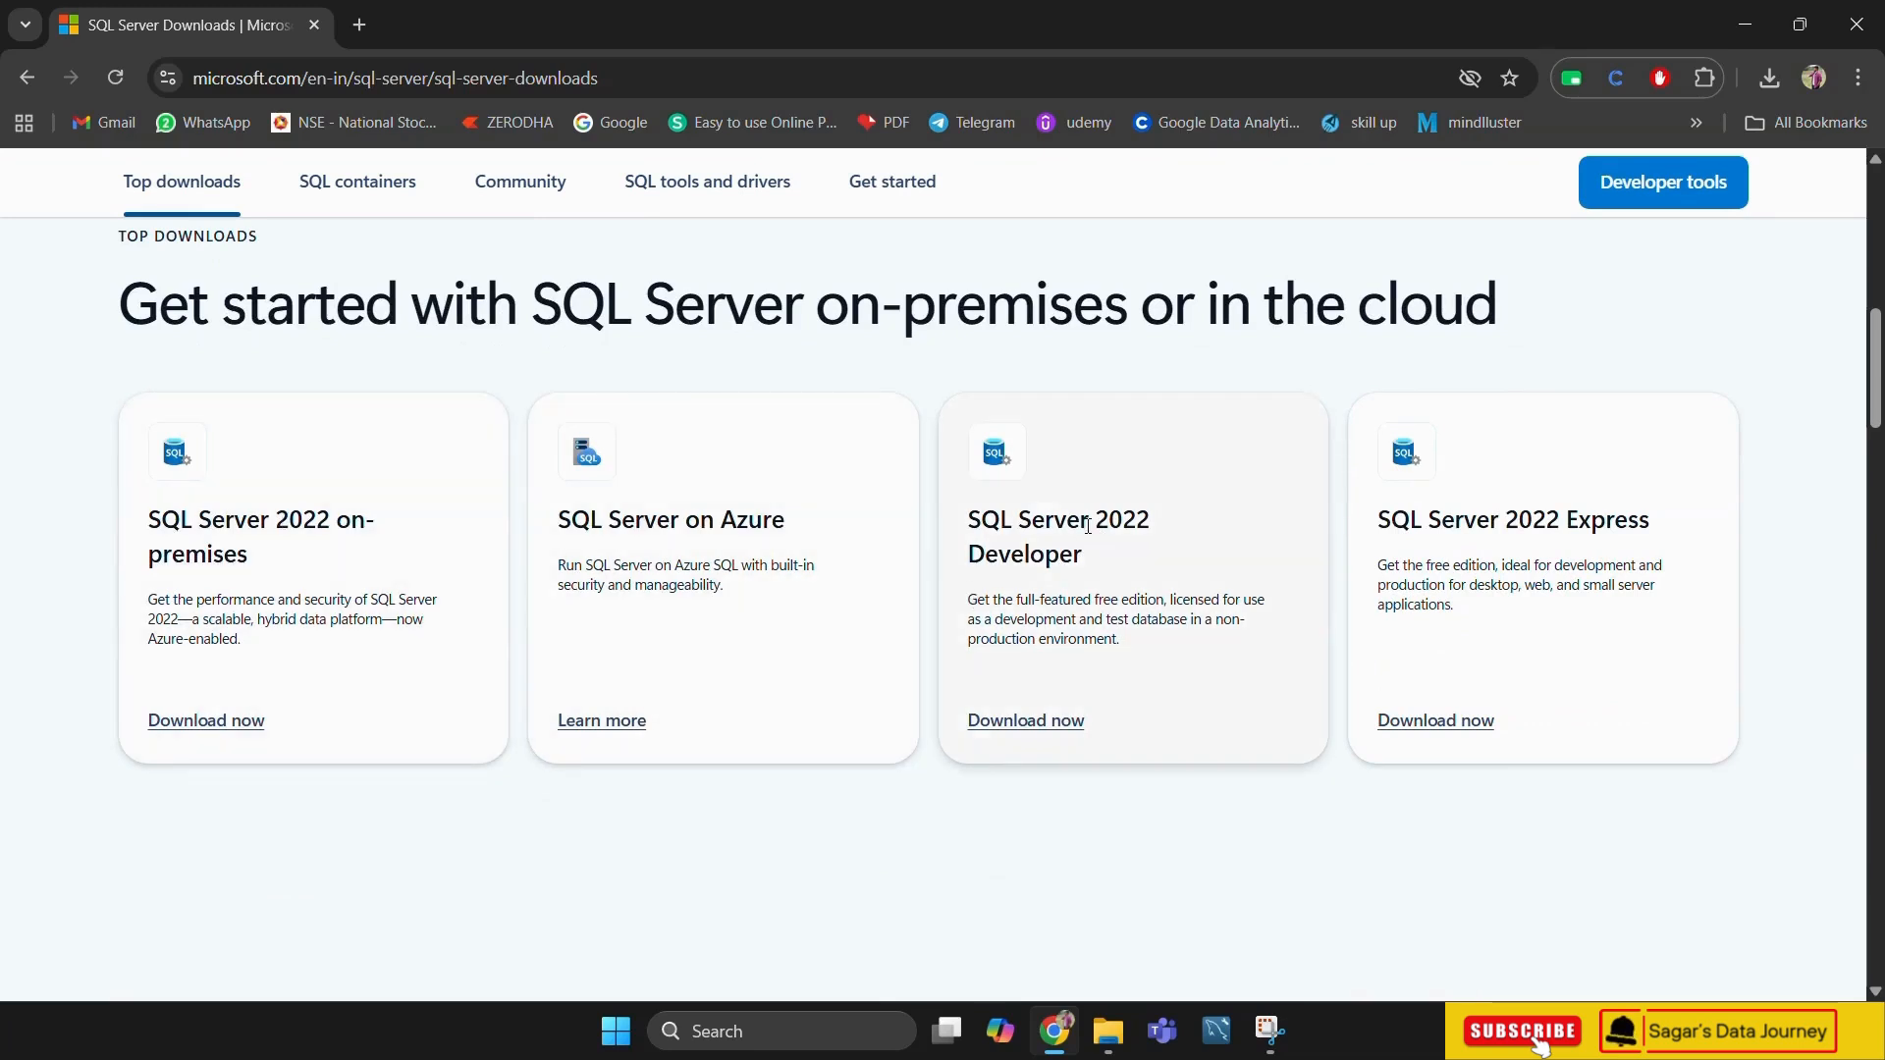
click(1433, 721)
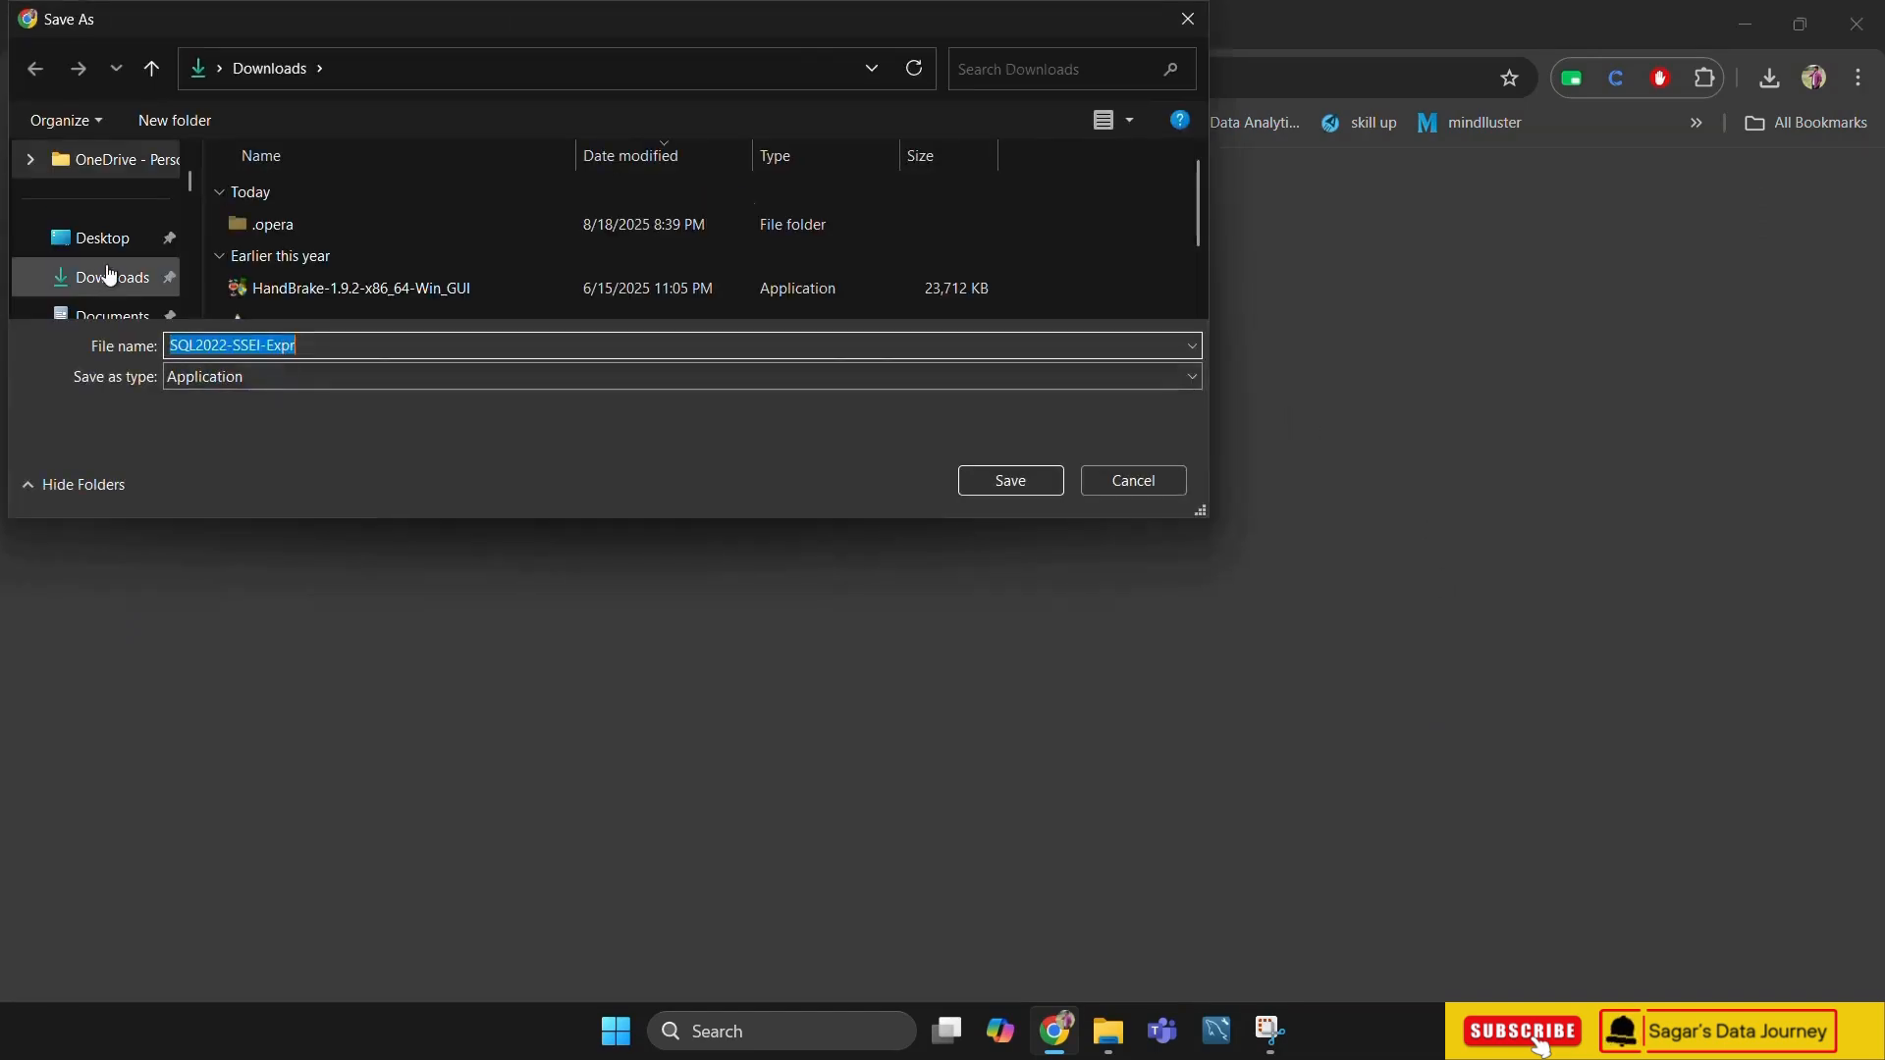
scroll(196, 312, down, 1)
click(1012, 479)
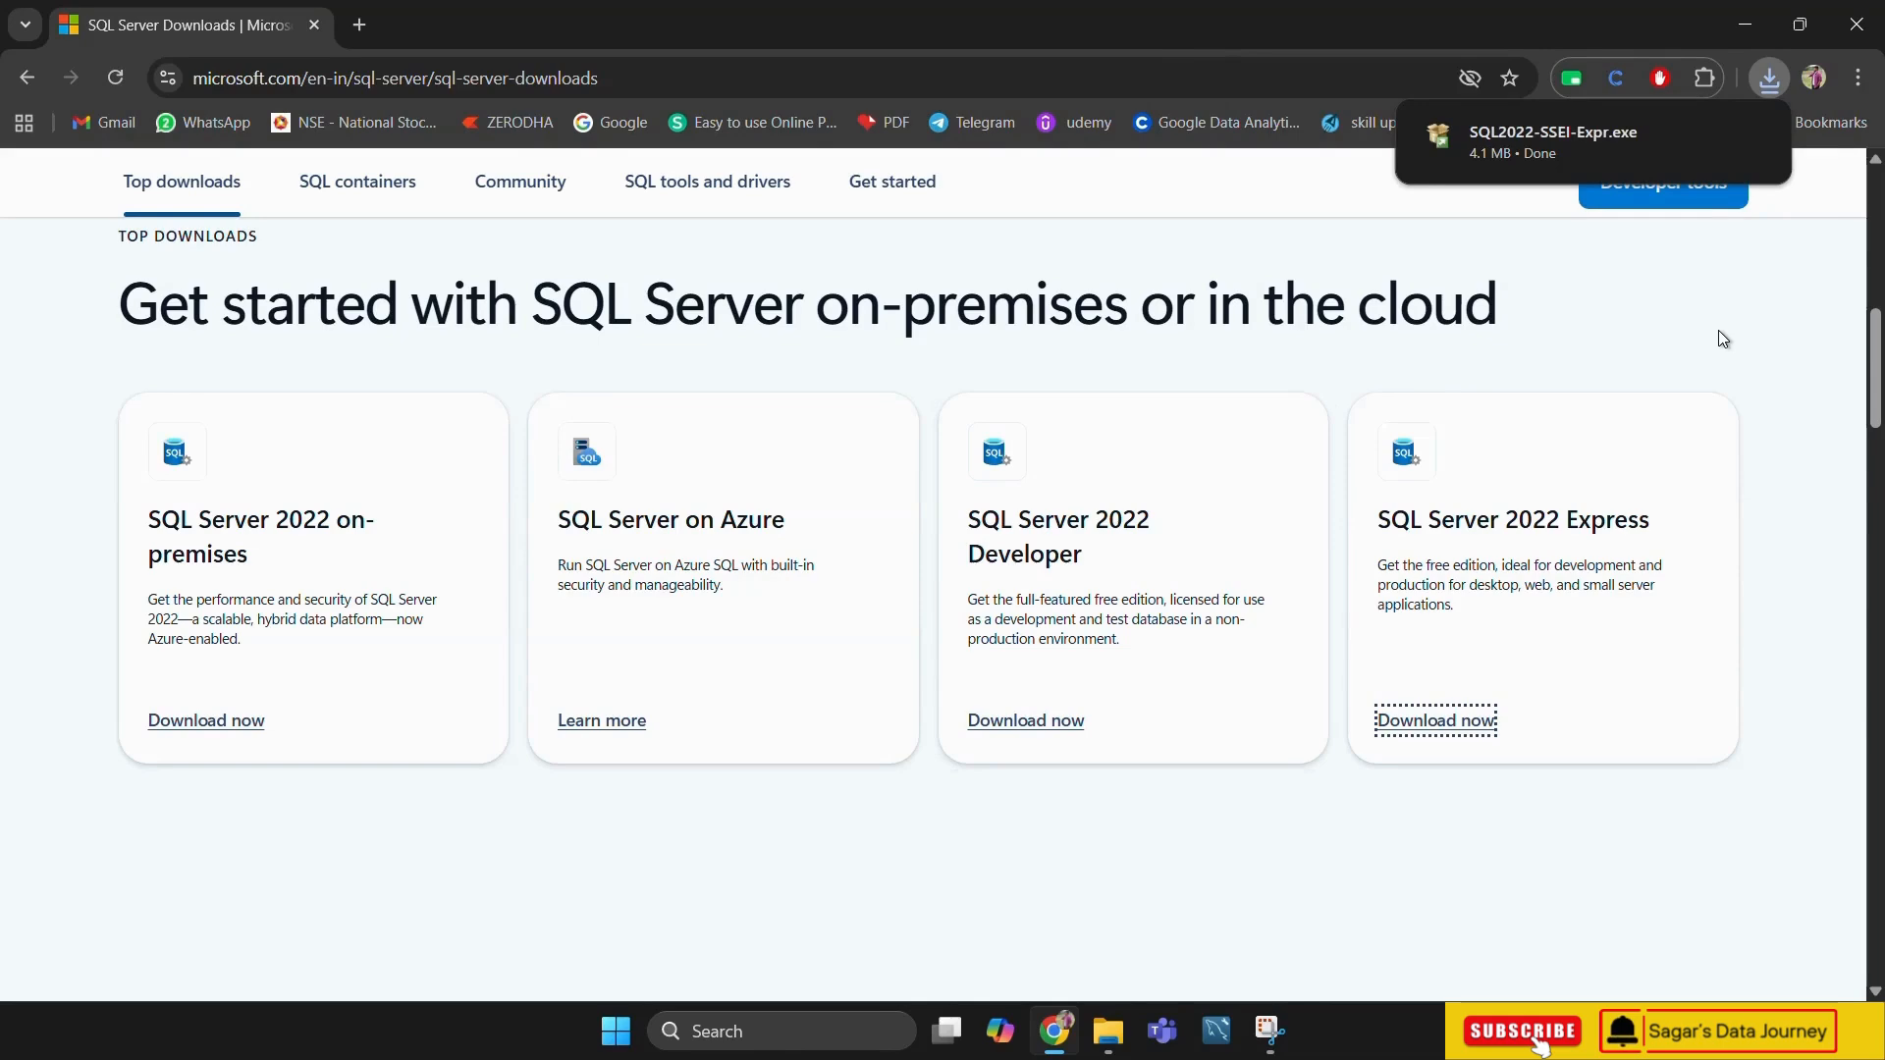
Run the downloaded installer despite the unverified-app warning and install SQL Server 2022 Express as Basic, accepting the license terms and the default location
click(1753, 136)
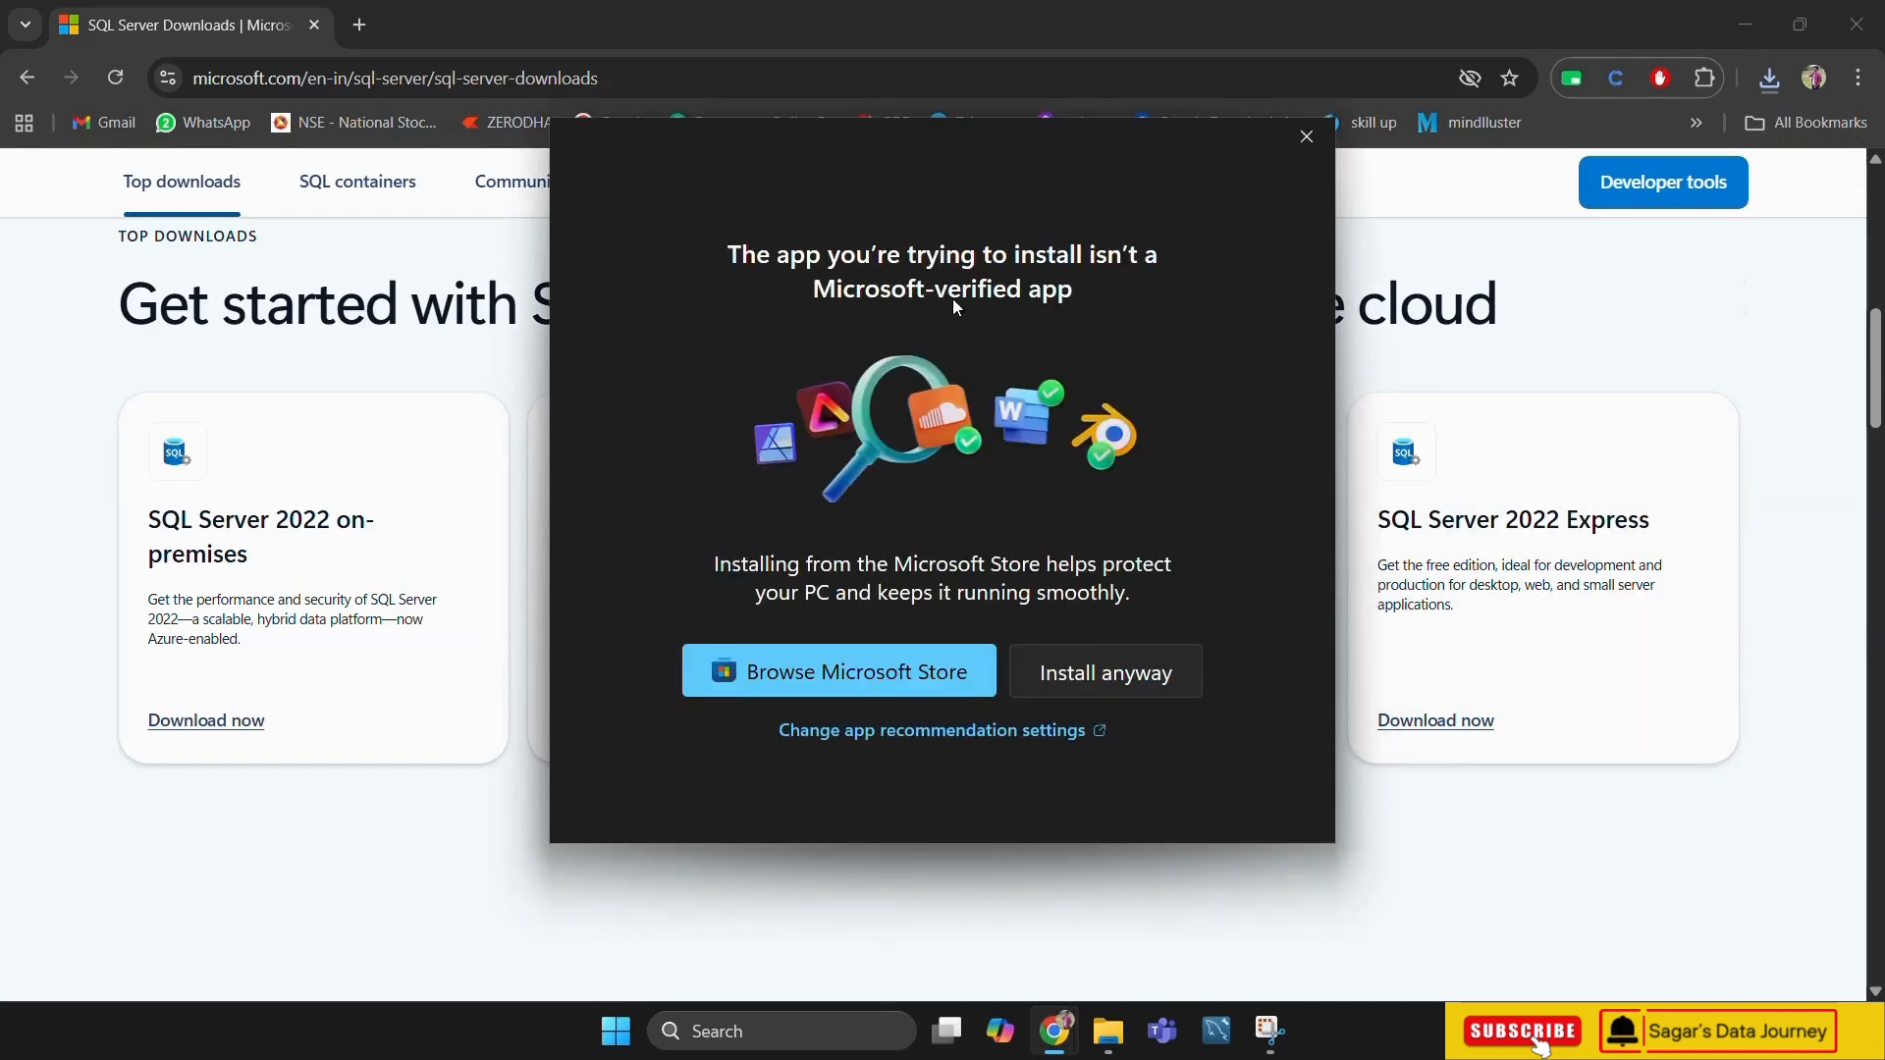
click(1117, 676)
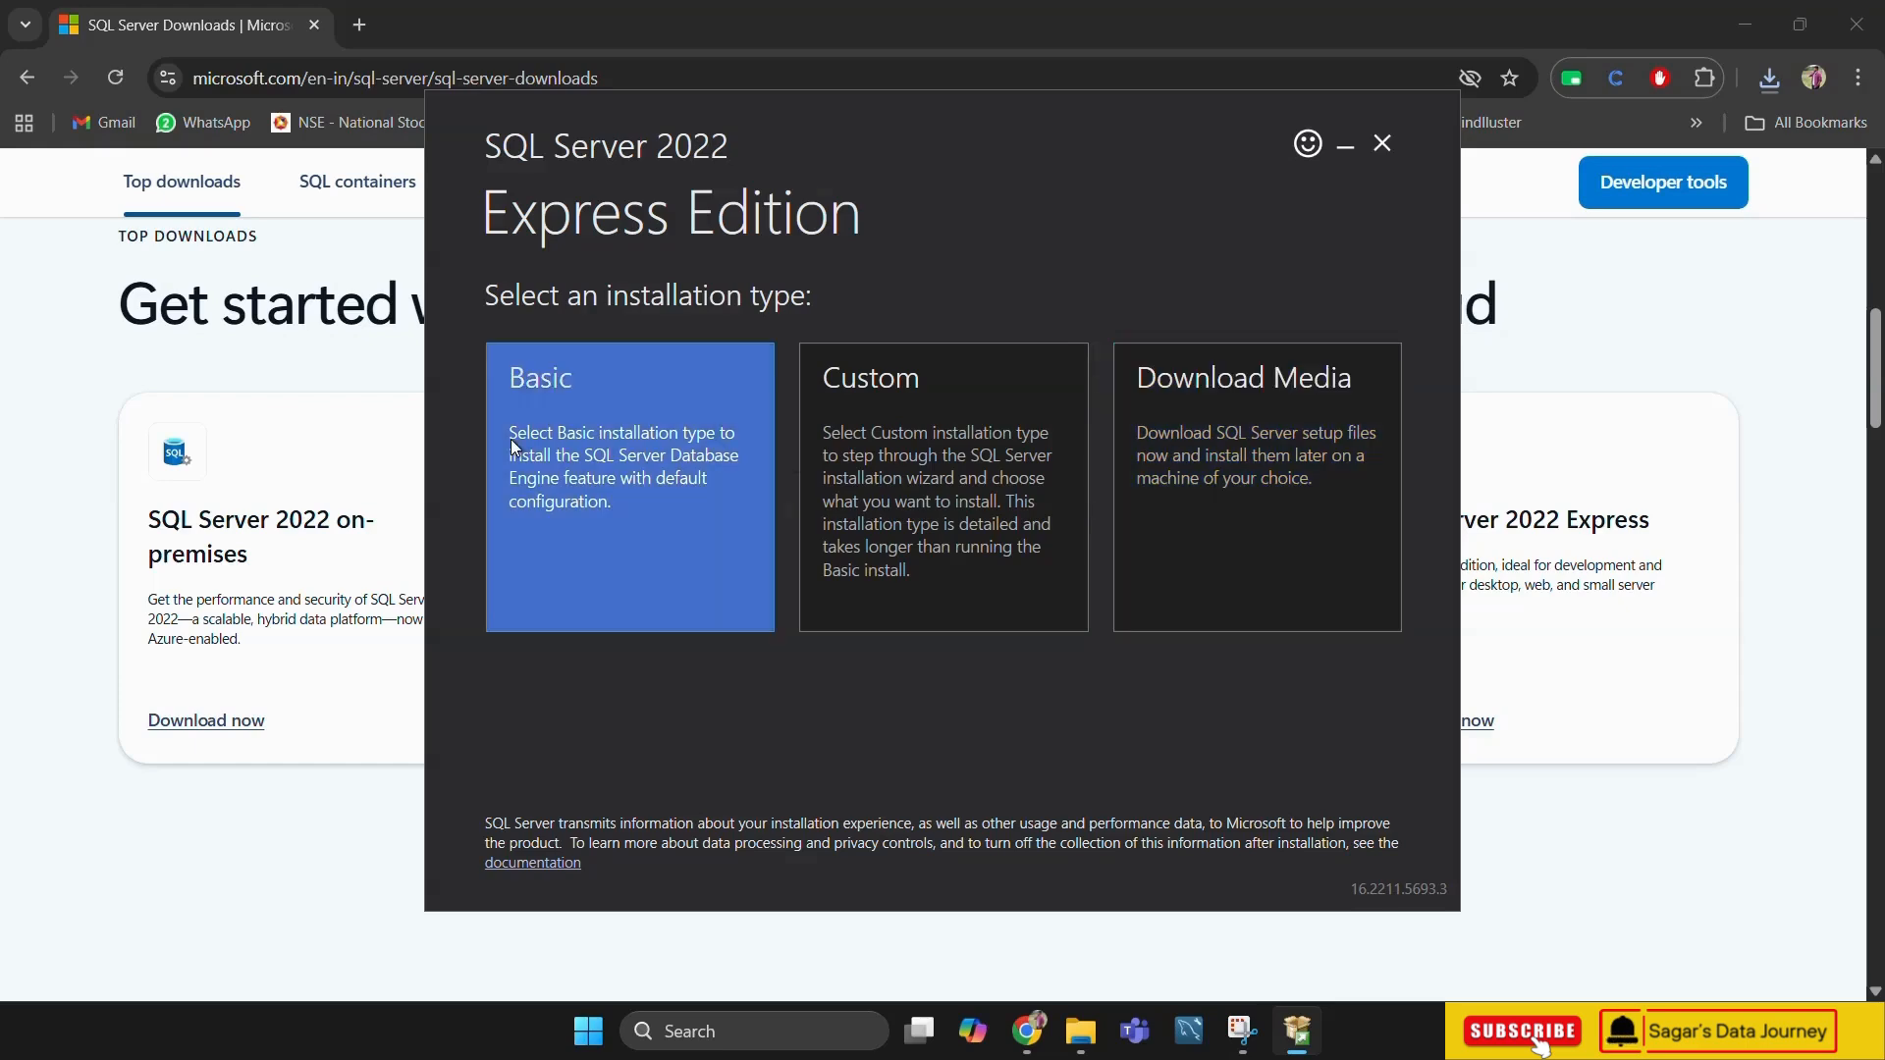
click(584, 429)
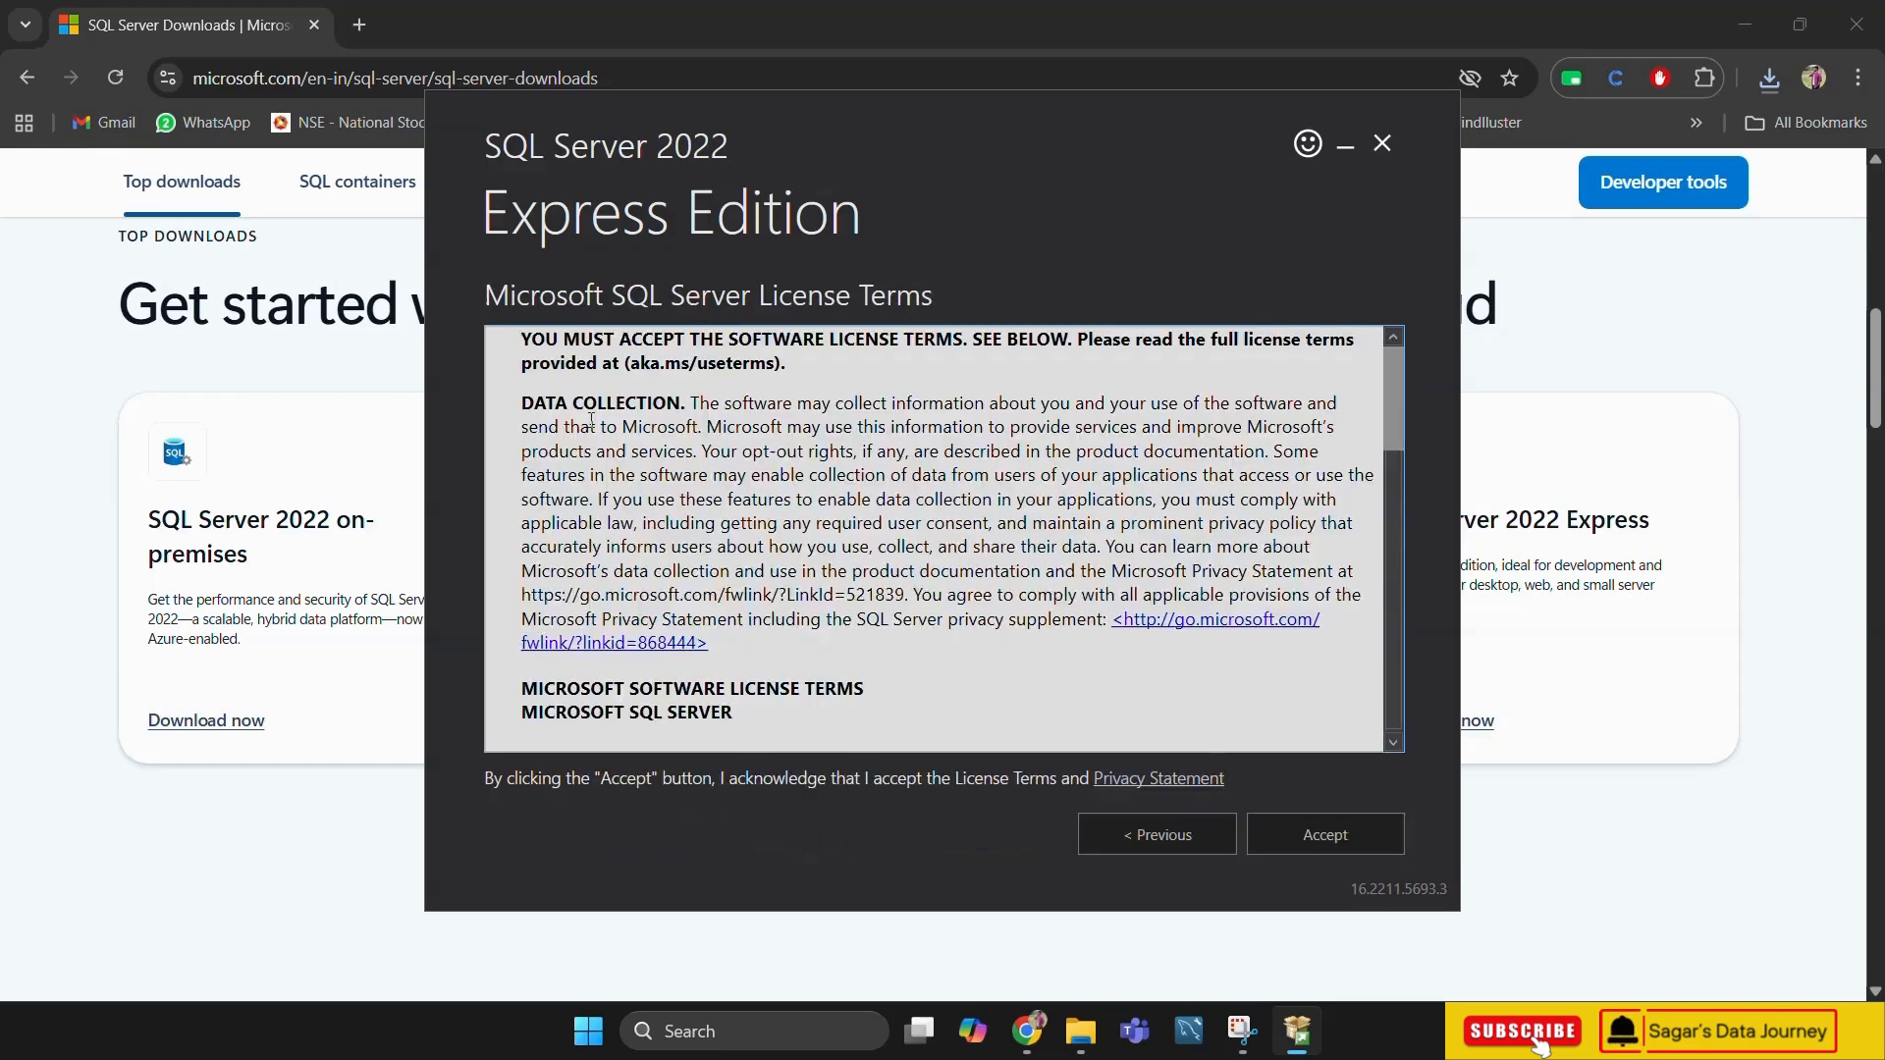
scroll(687, 461, down, 5)
scroll(771, 496, down, 7)
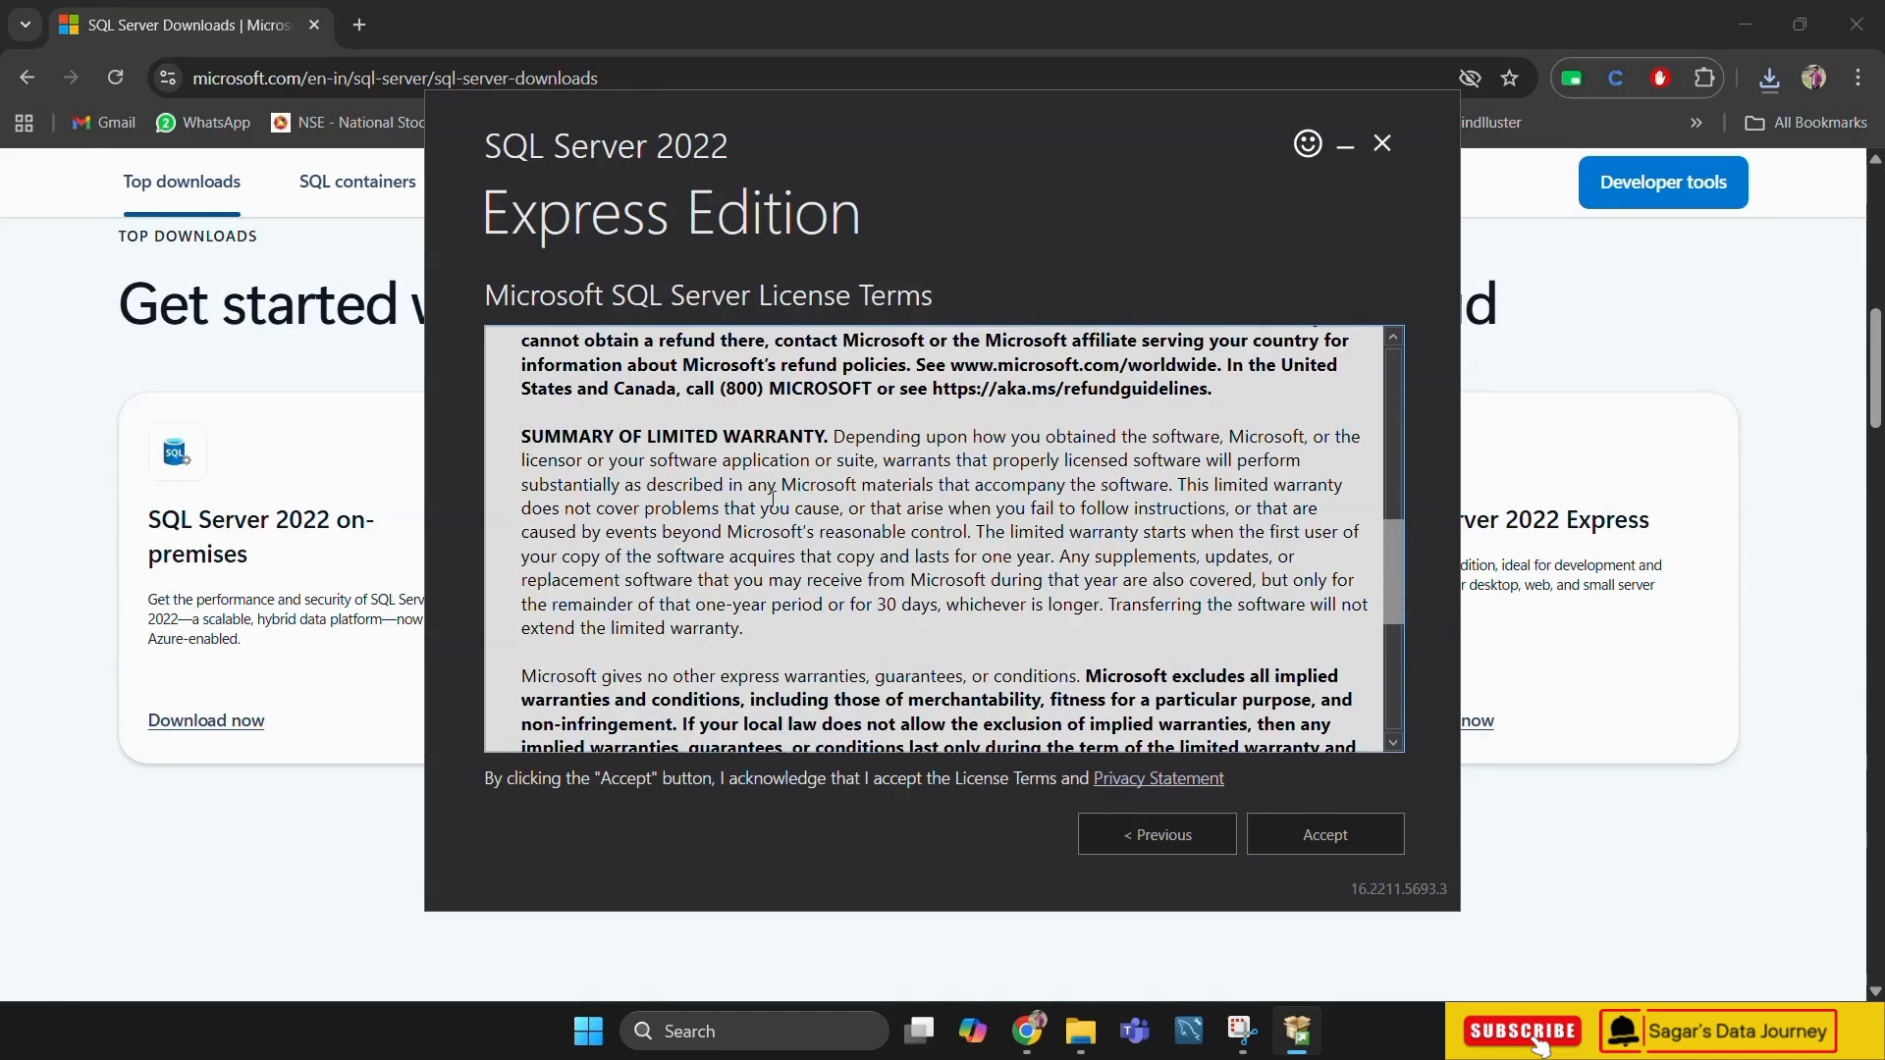
click(1324, 832)
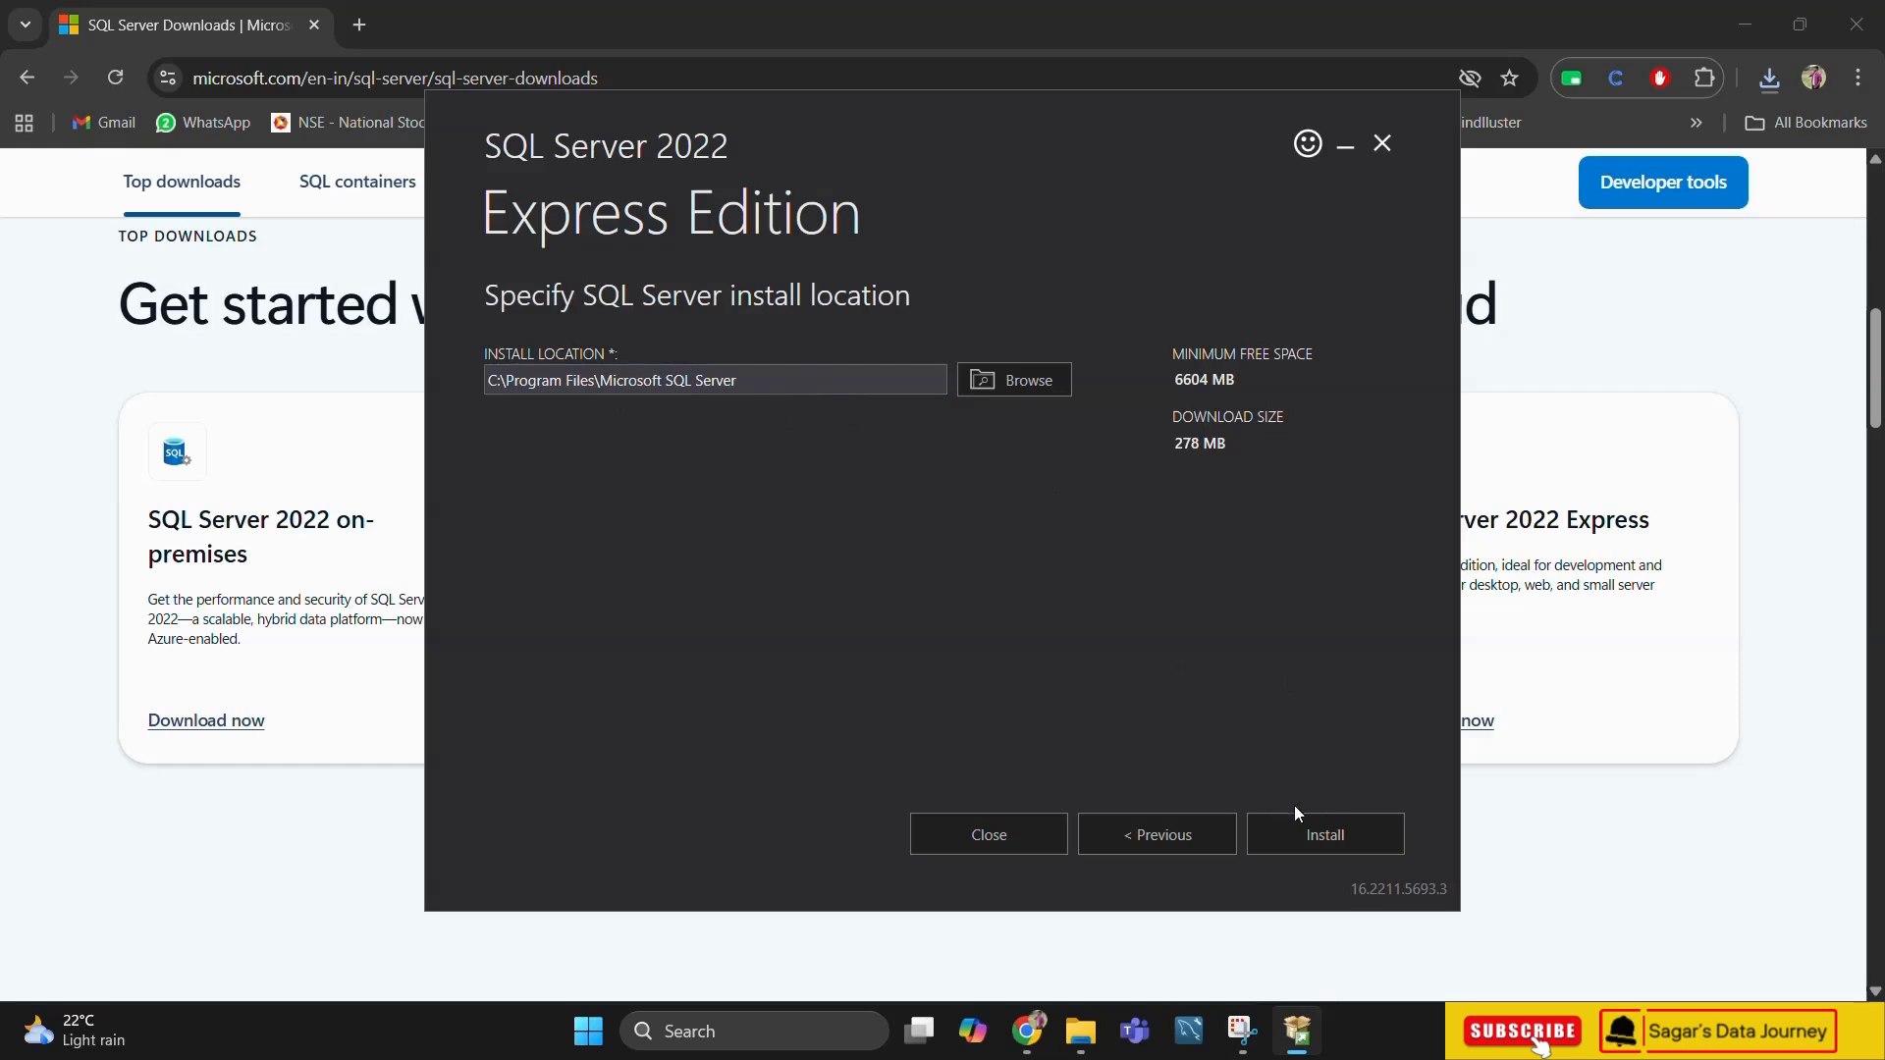
click(1306, 833)
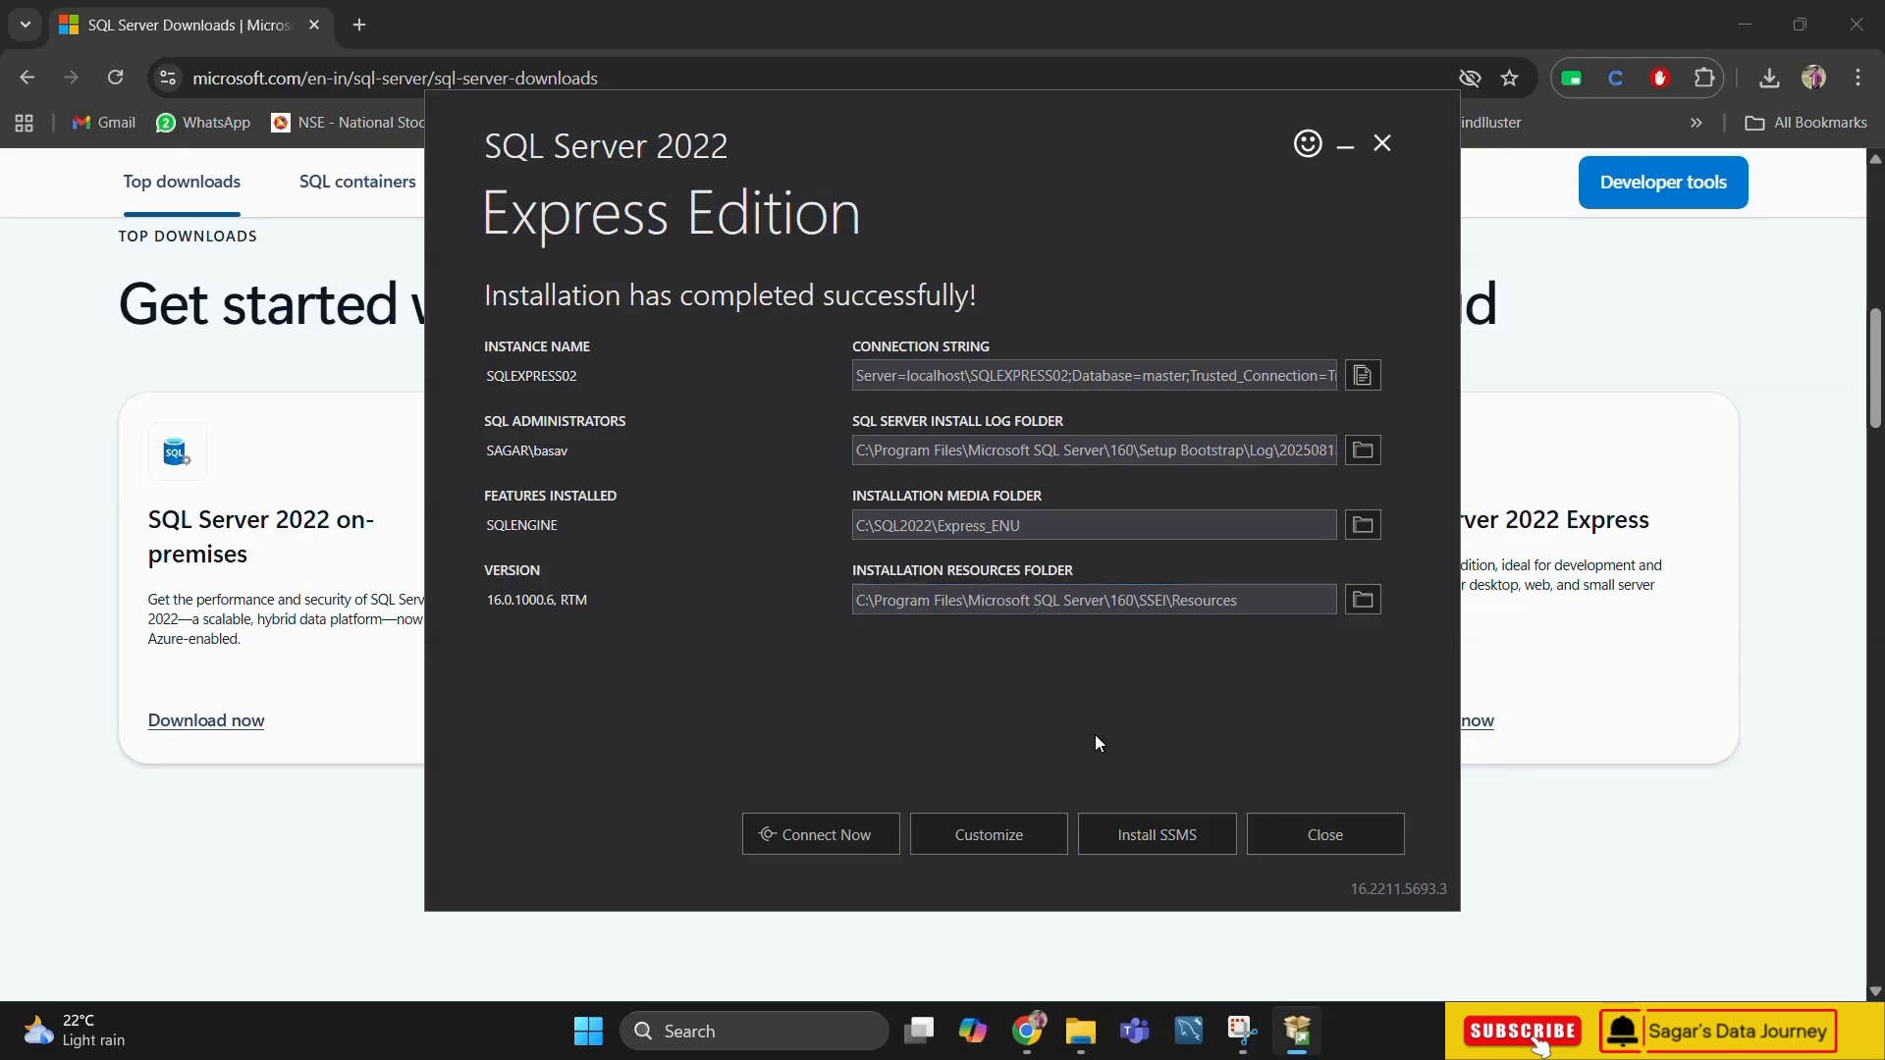
Test the connection to the new SQL Server instance in SQLCMD, check the version query output, and close the console
click(829, 840)
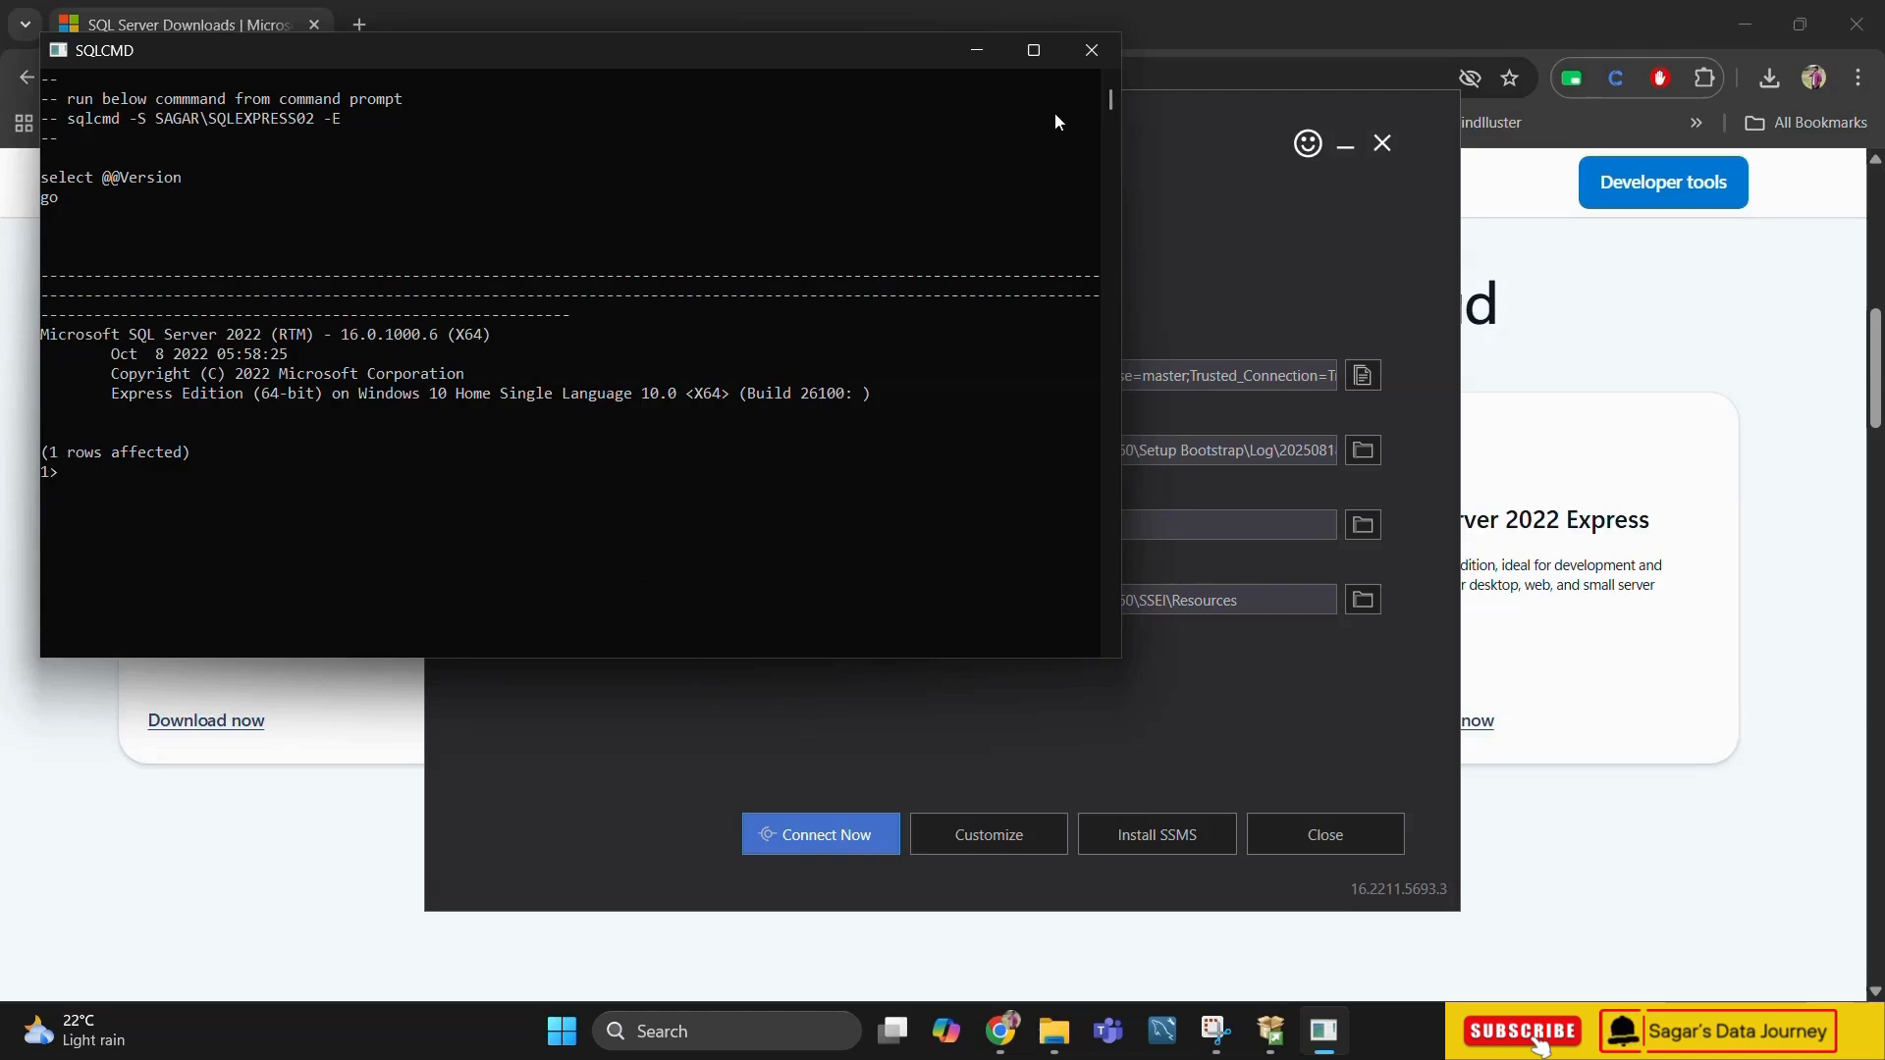
drag(721, 38, 721, 89)
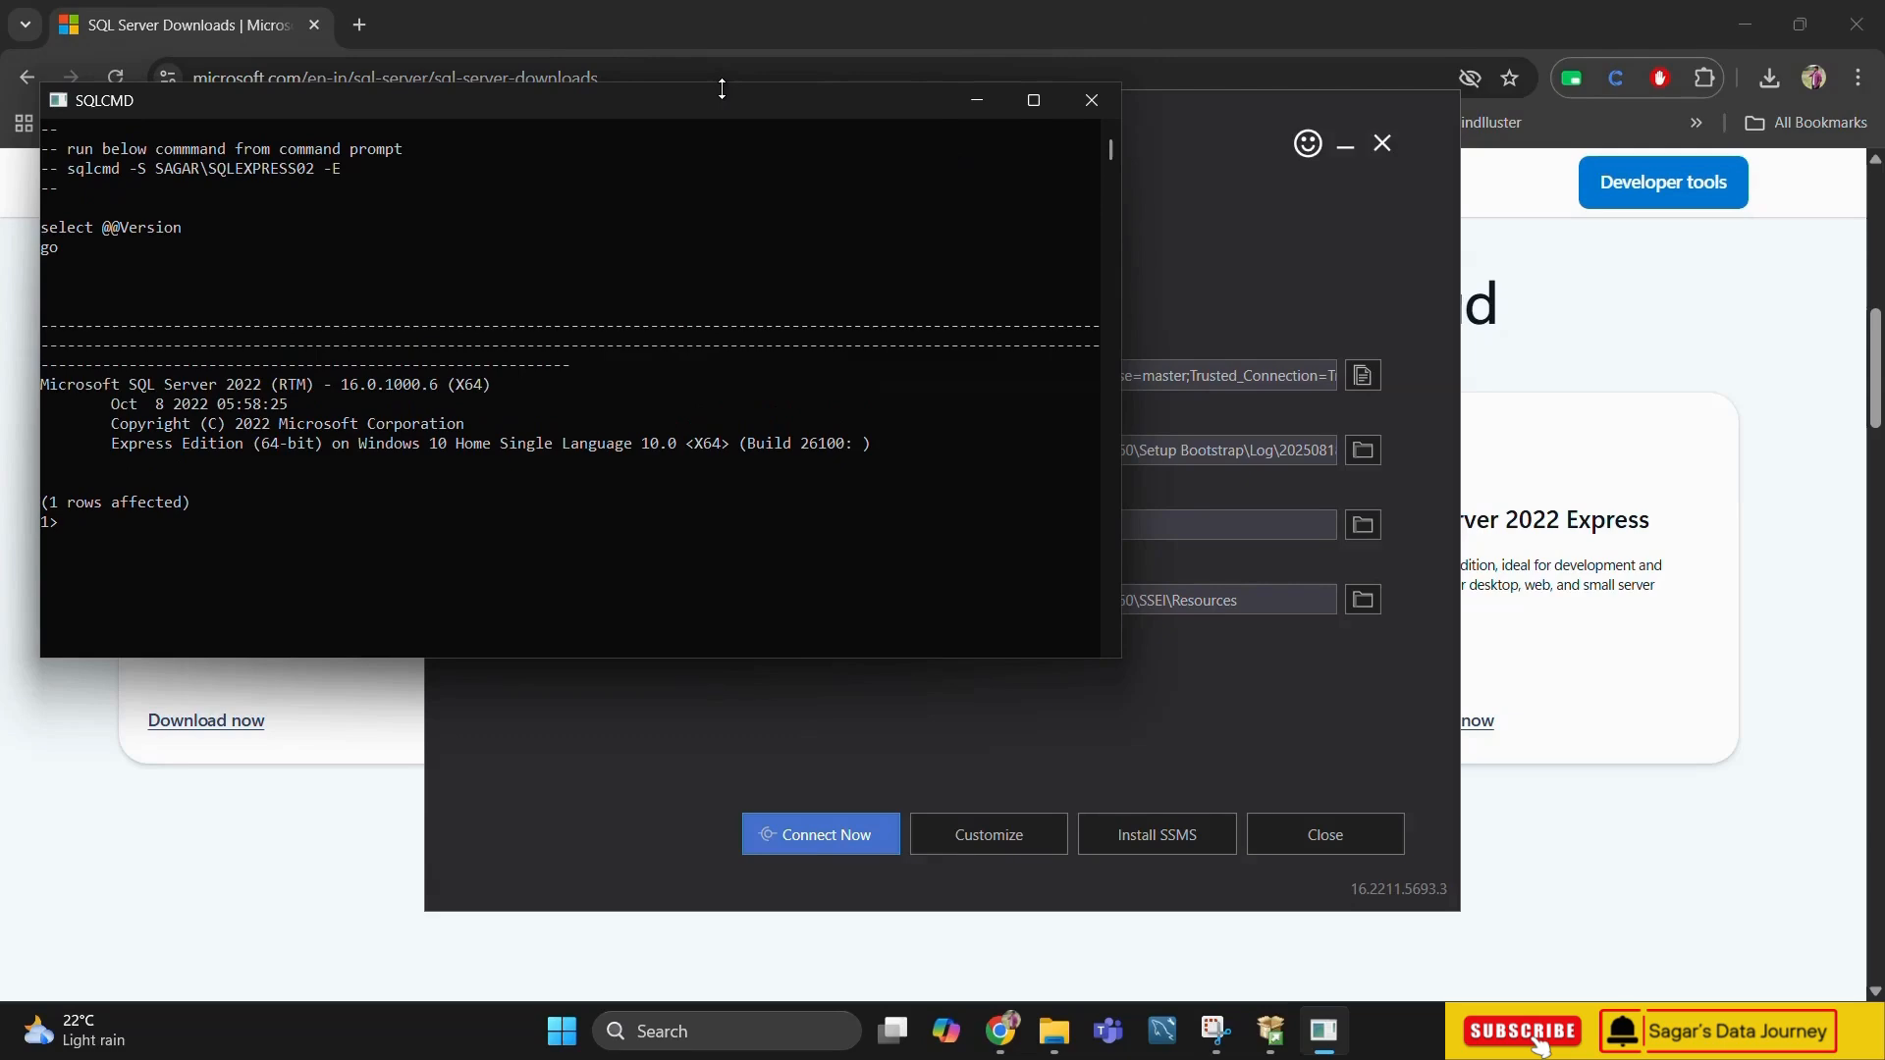
click(1091, 99)
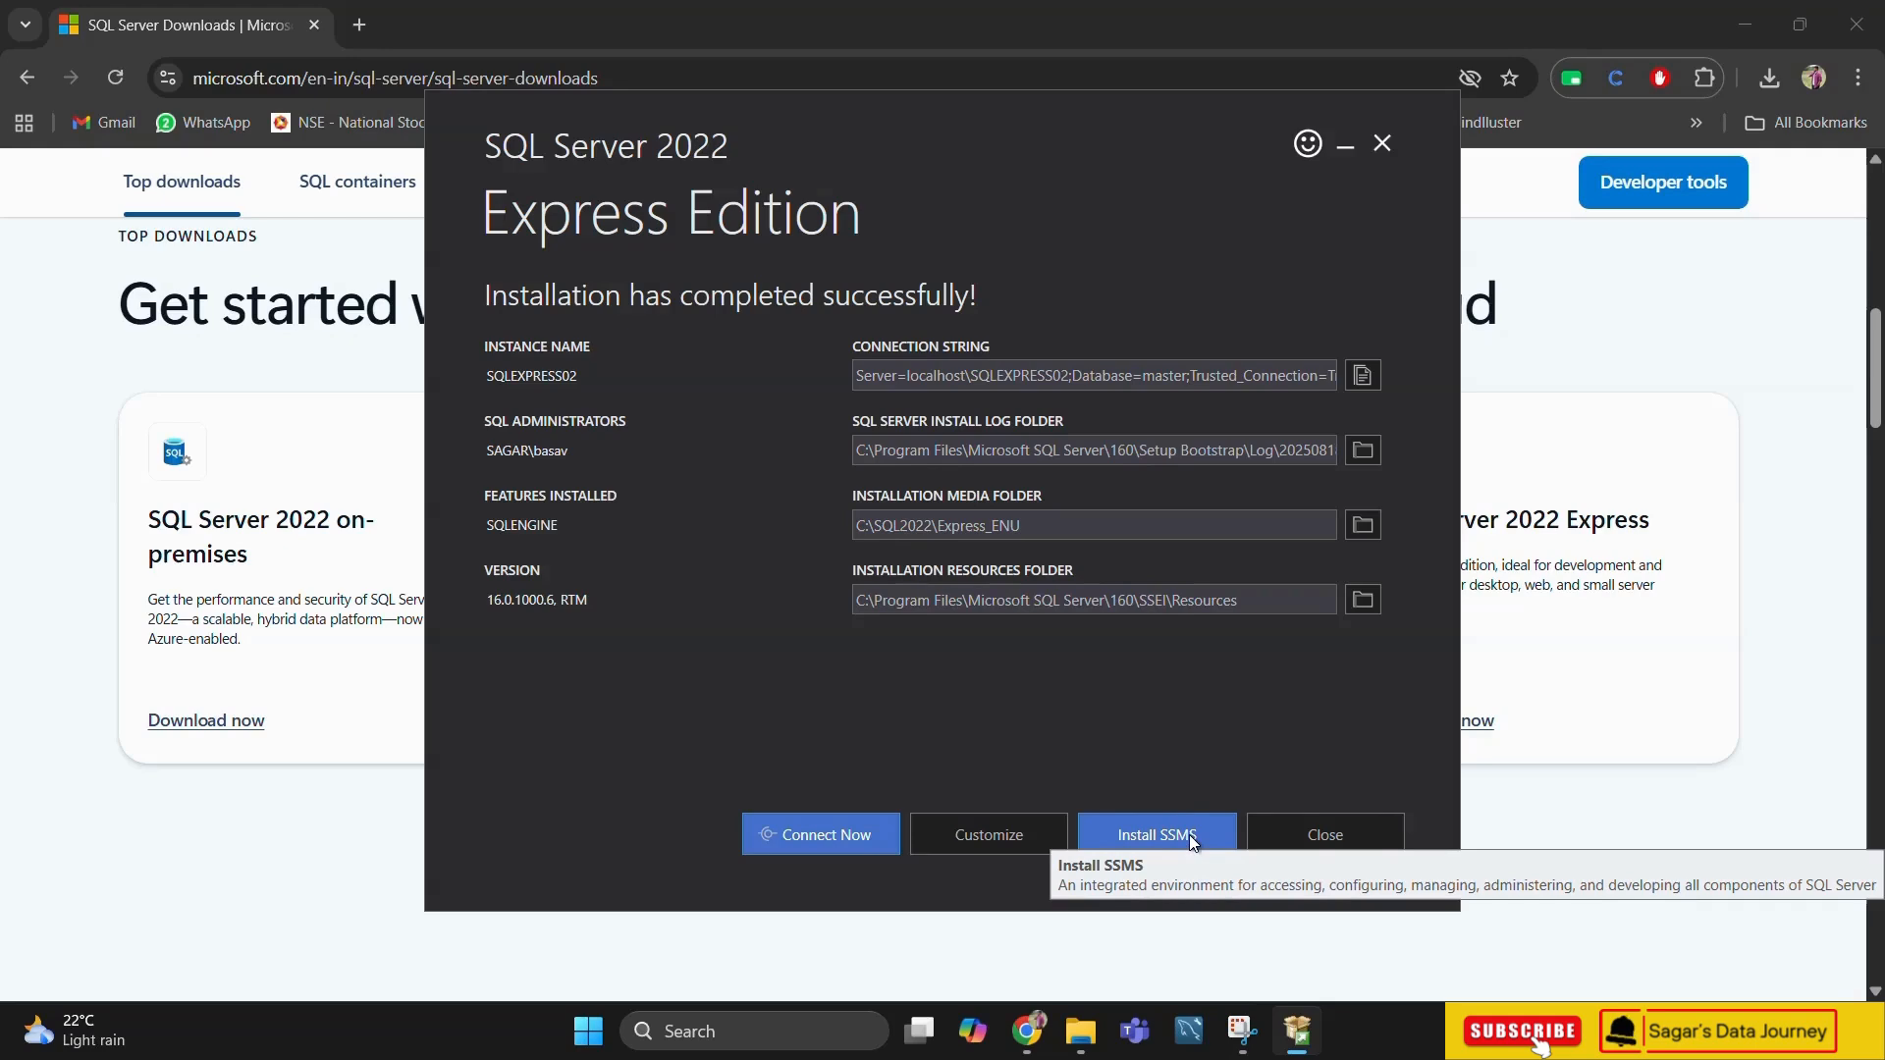
Download the SSMS 21 installer from the Microsoft Learn install article and save it as vs_SSMS in the Downloads folder
click(1138, 834)
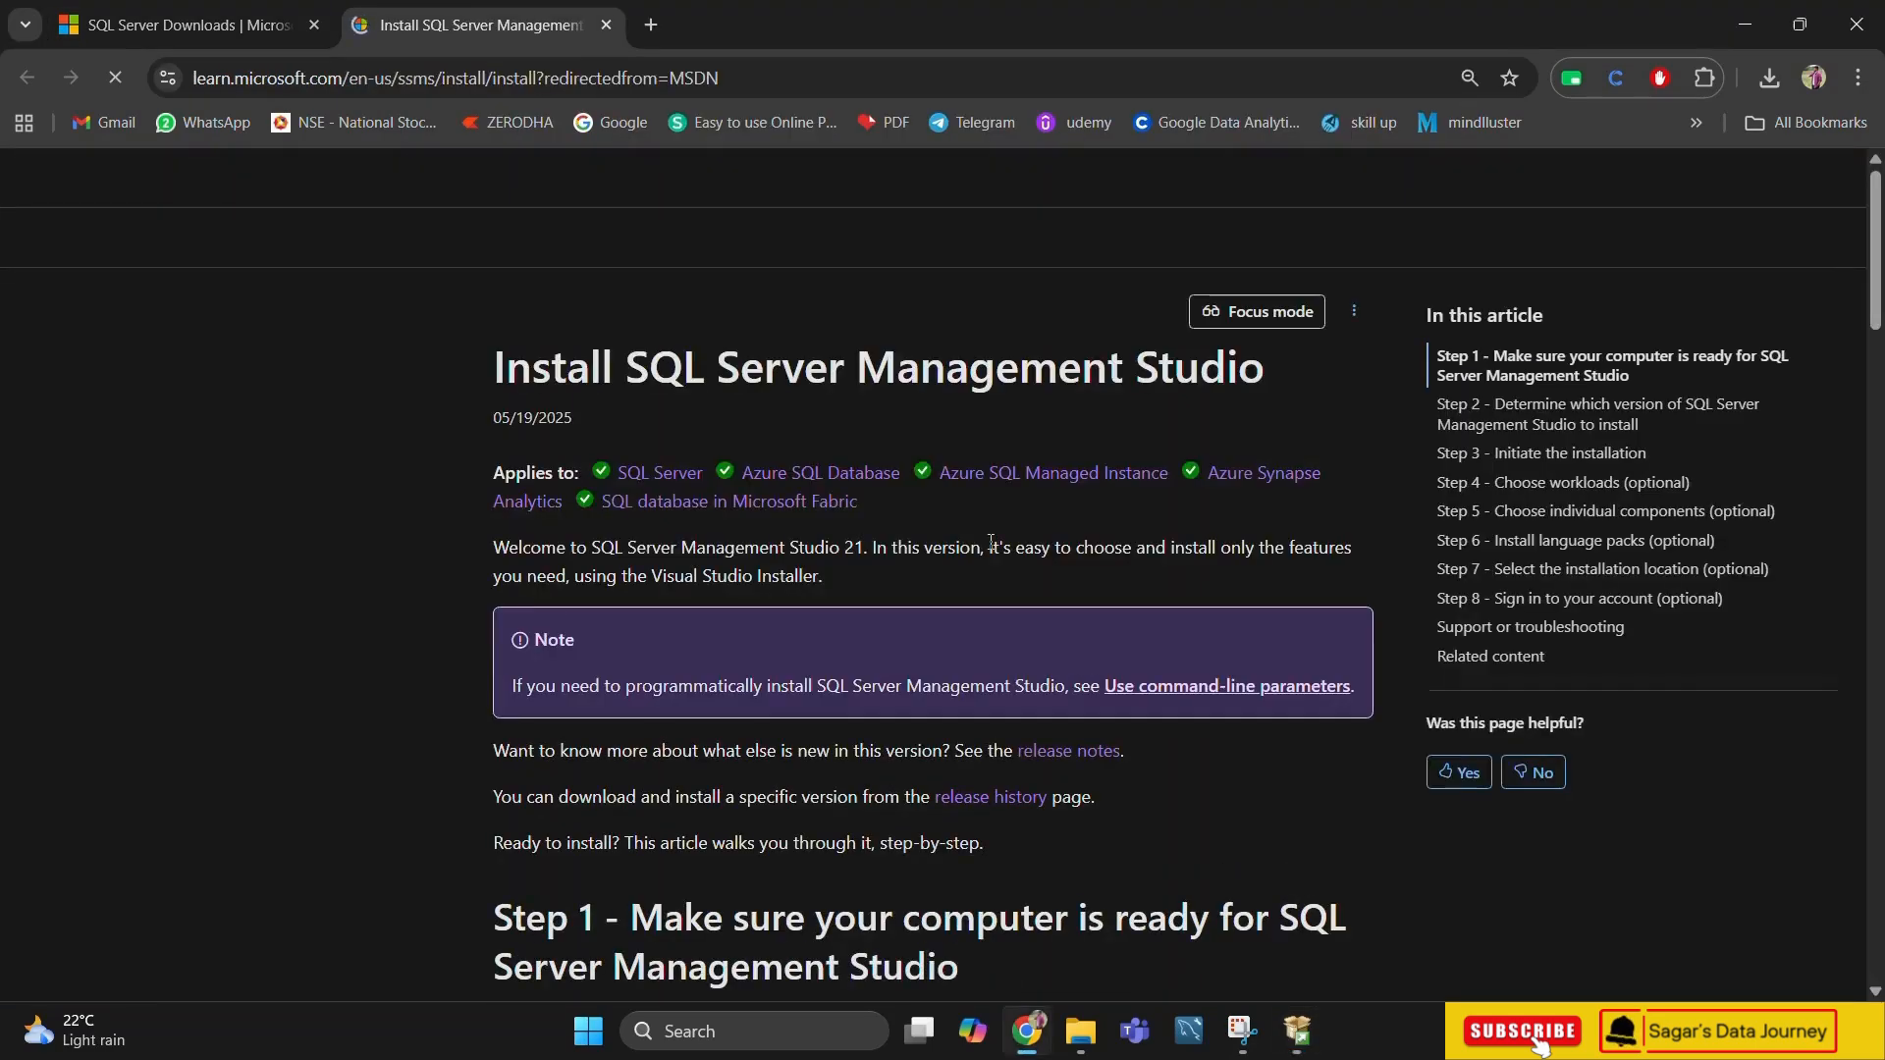
scroll(980, 570, down, 4)
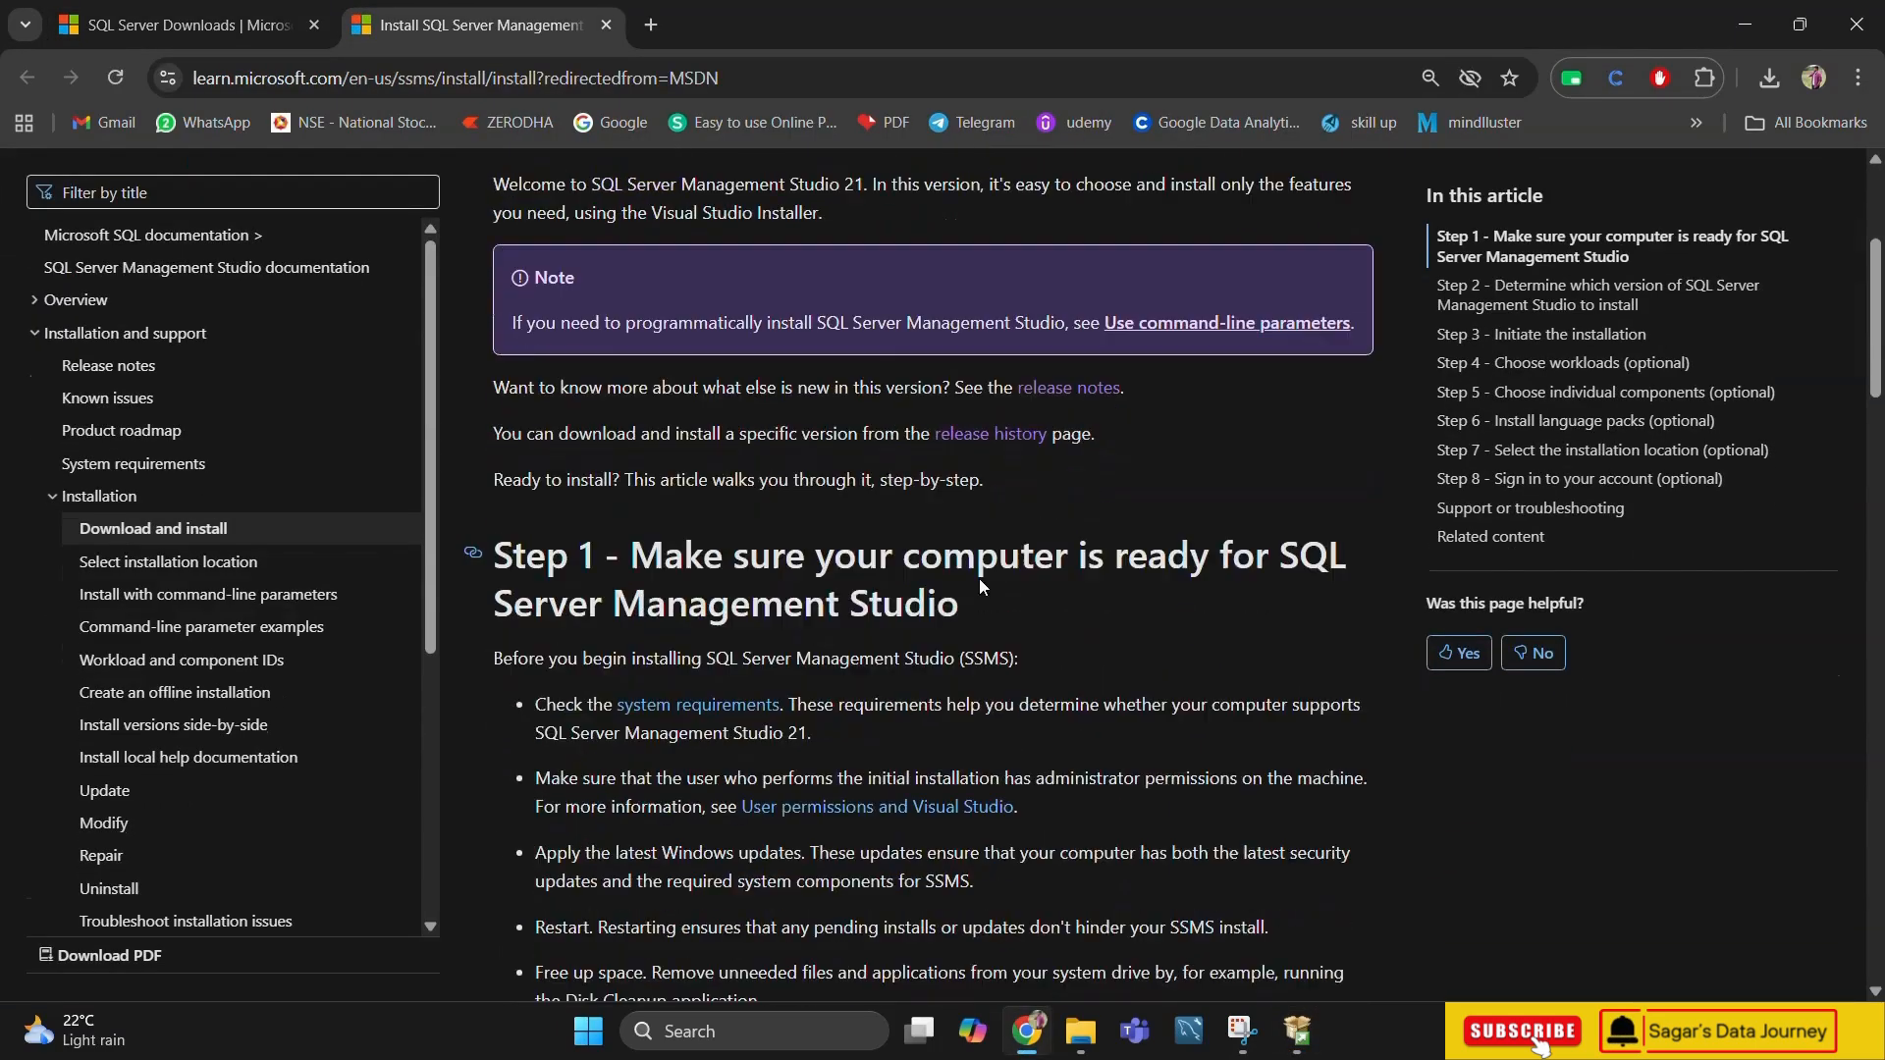
scroll(980, 580, down, 5)
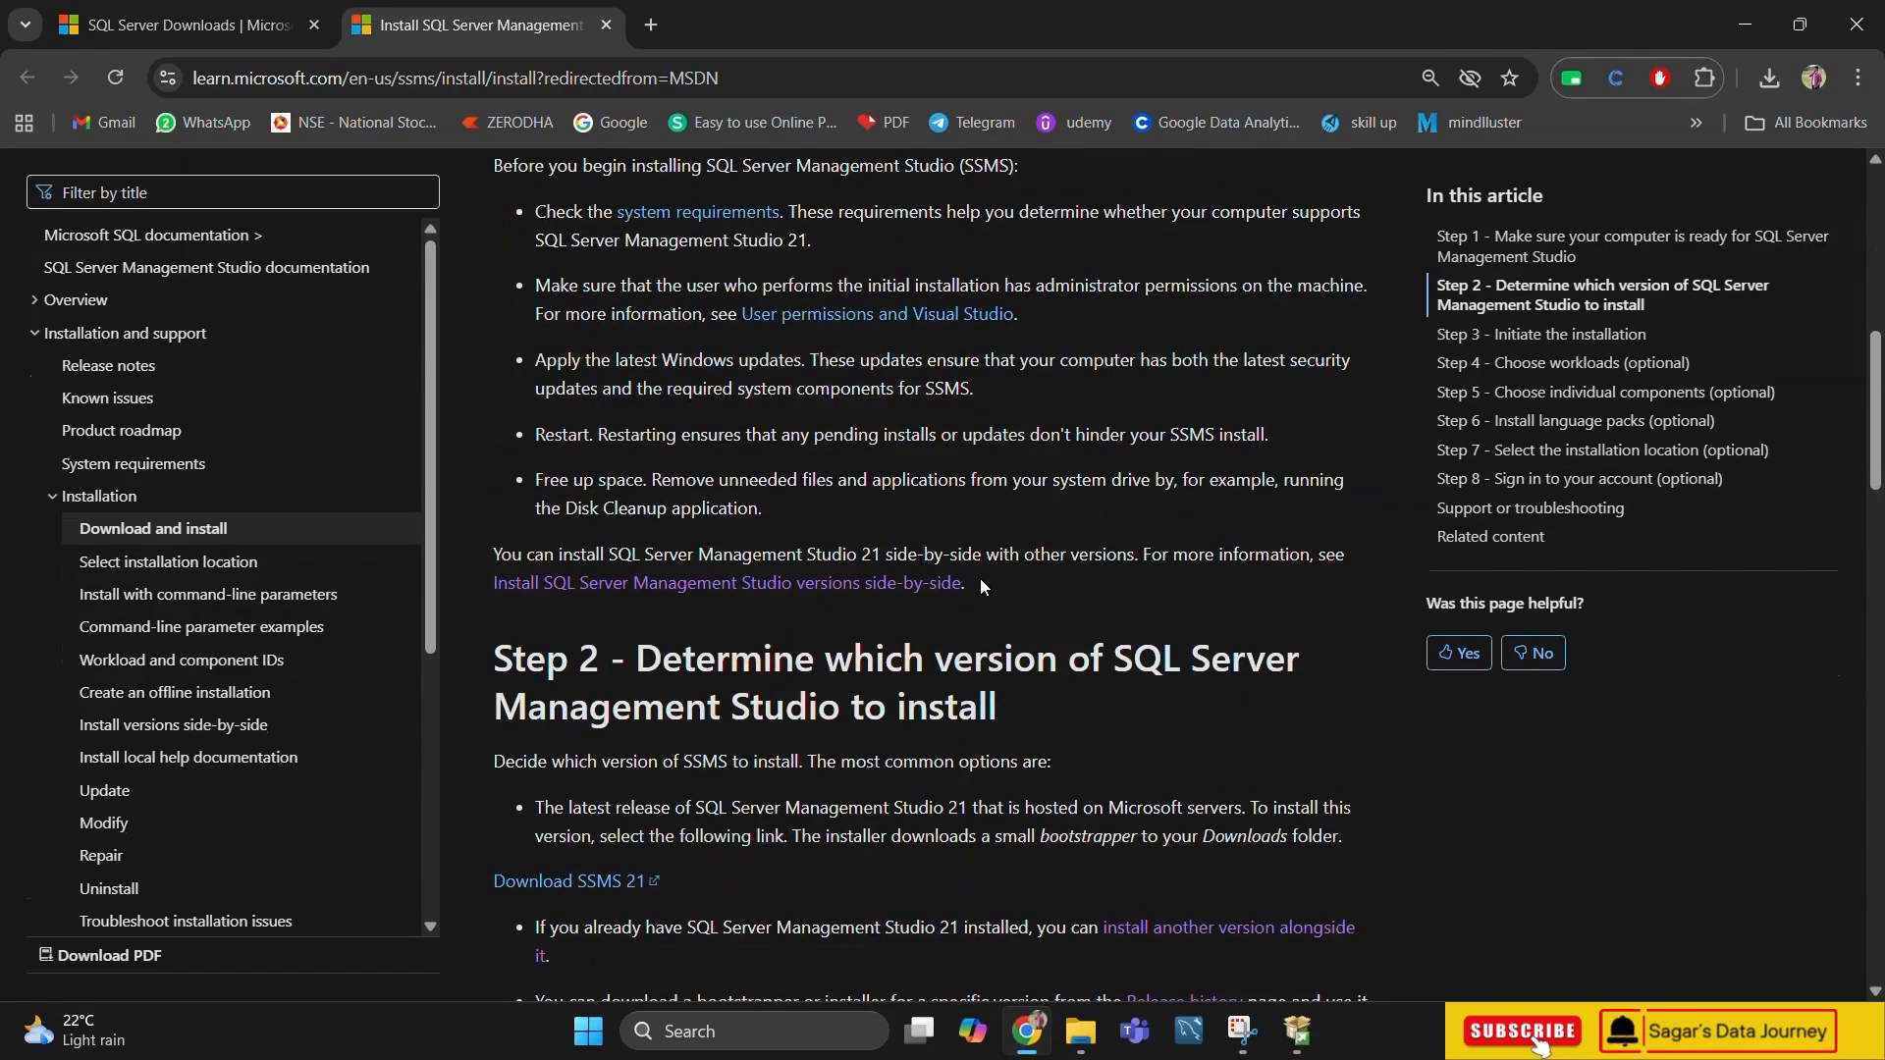
scroll(979, 586, down, 1)
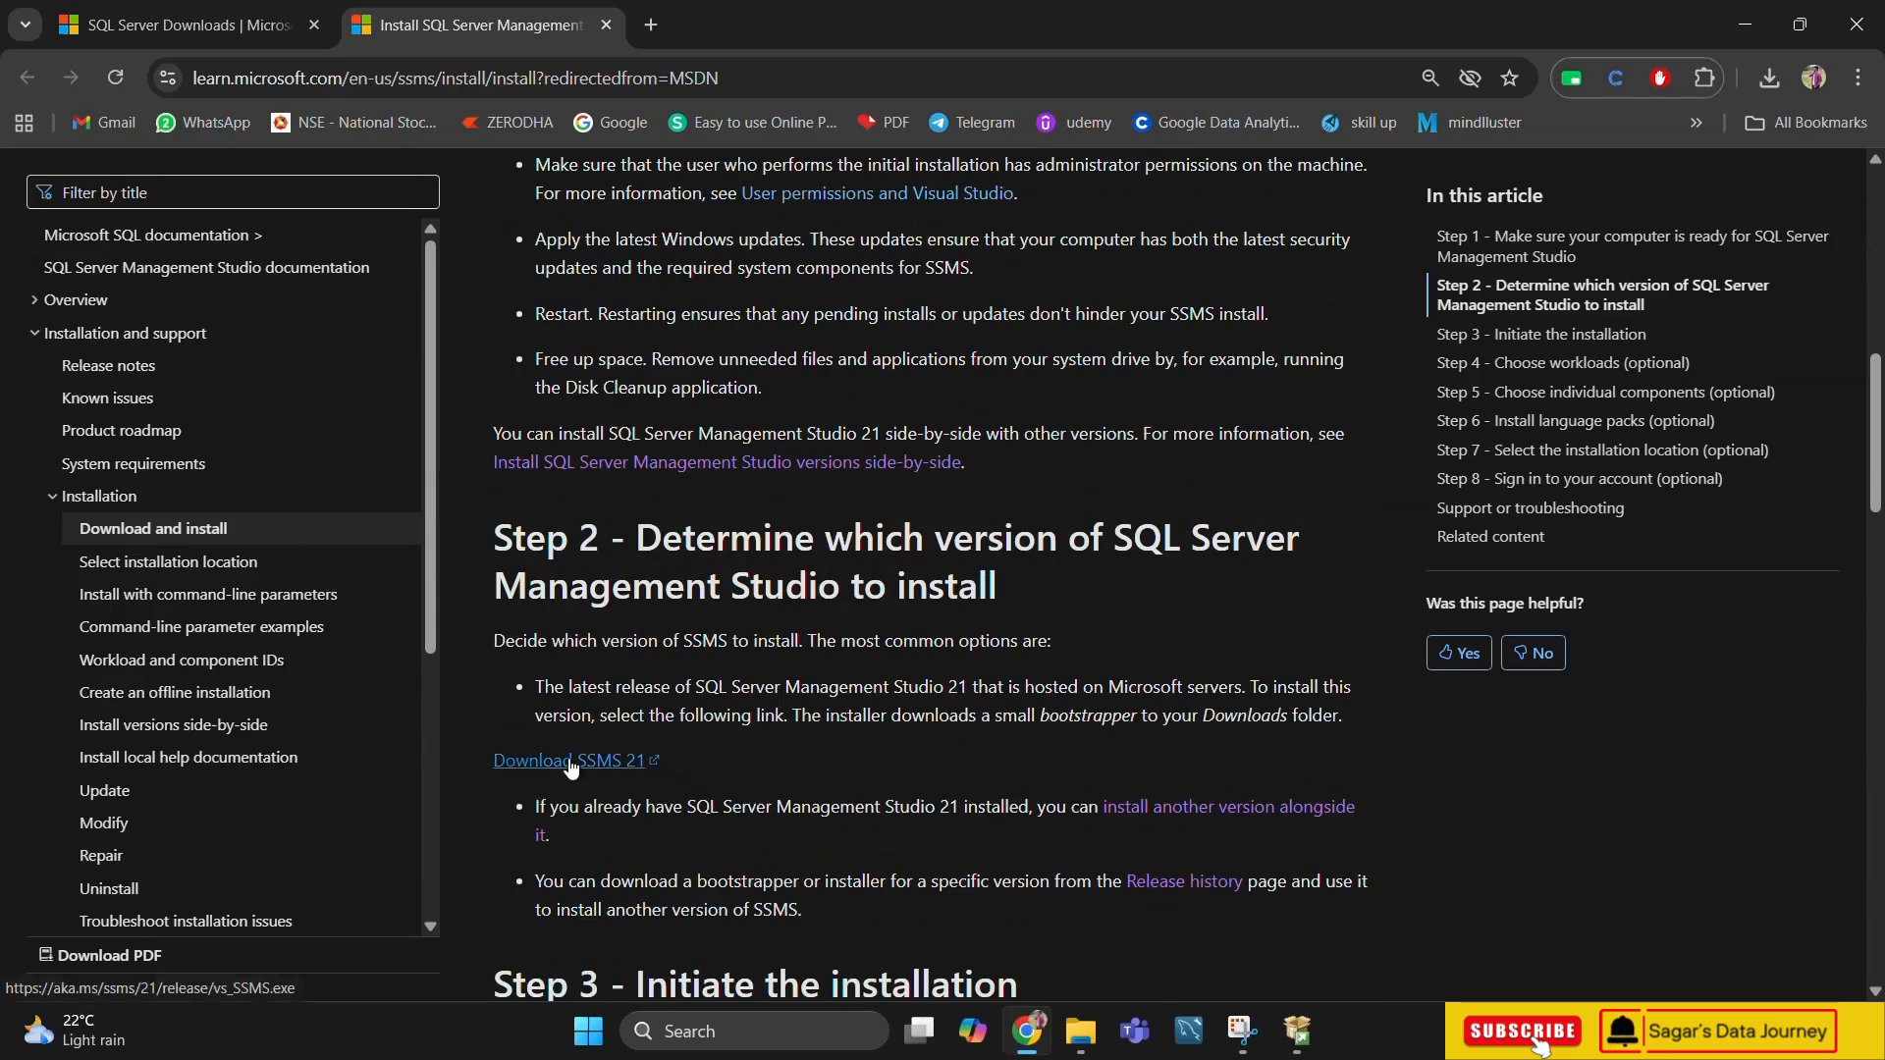
click(572, 764)
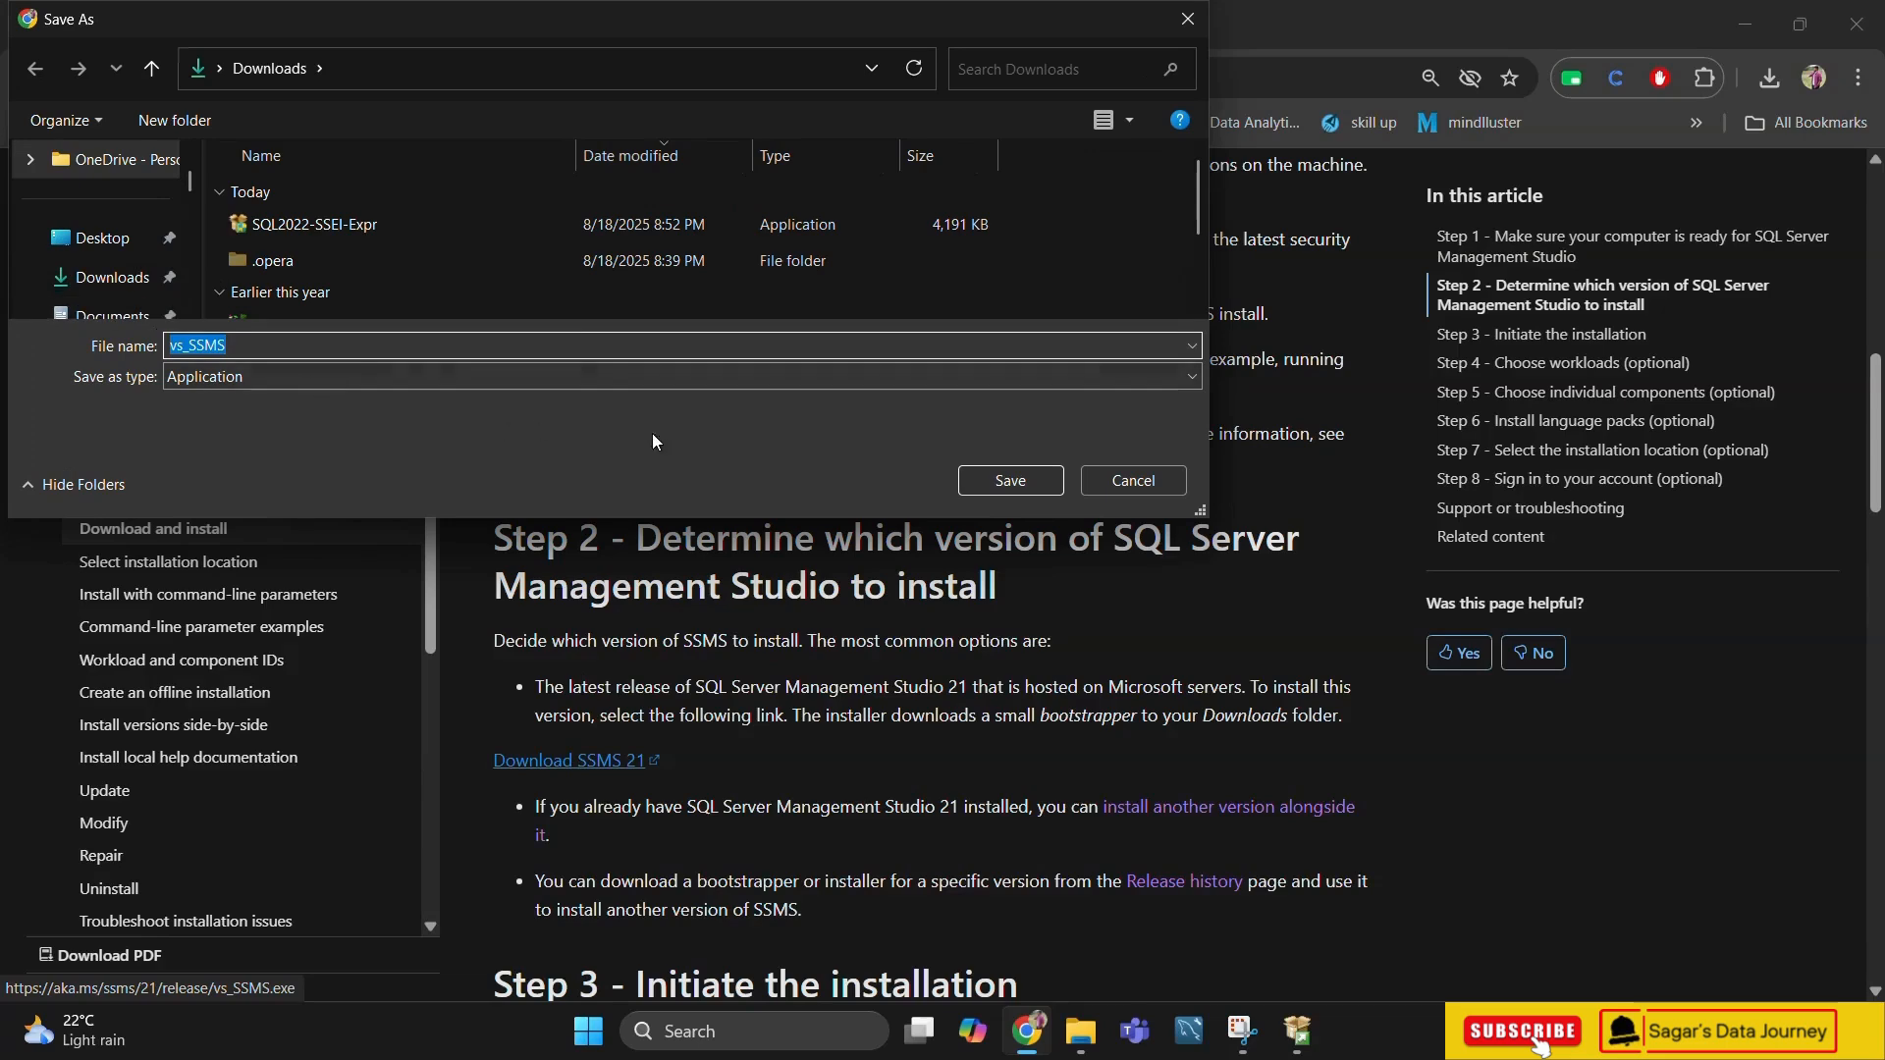
click(998, 485)
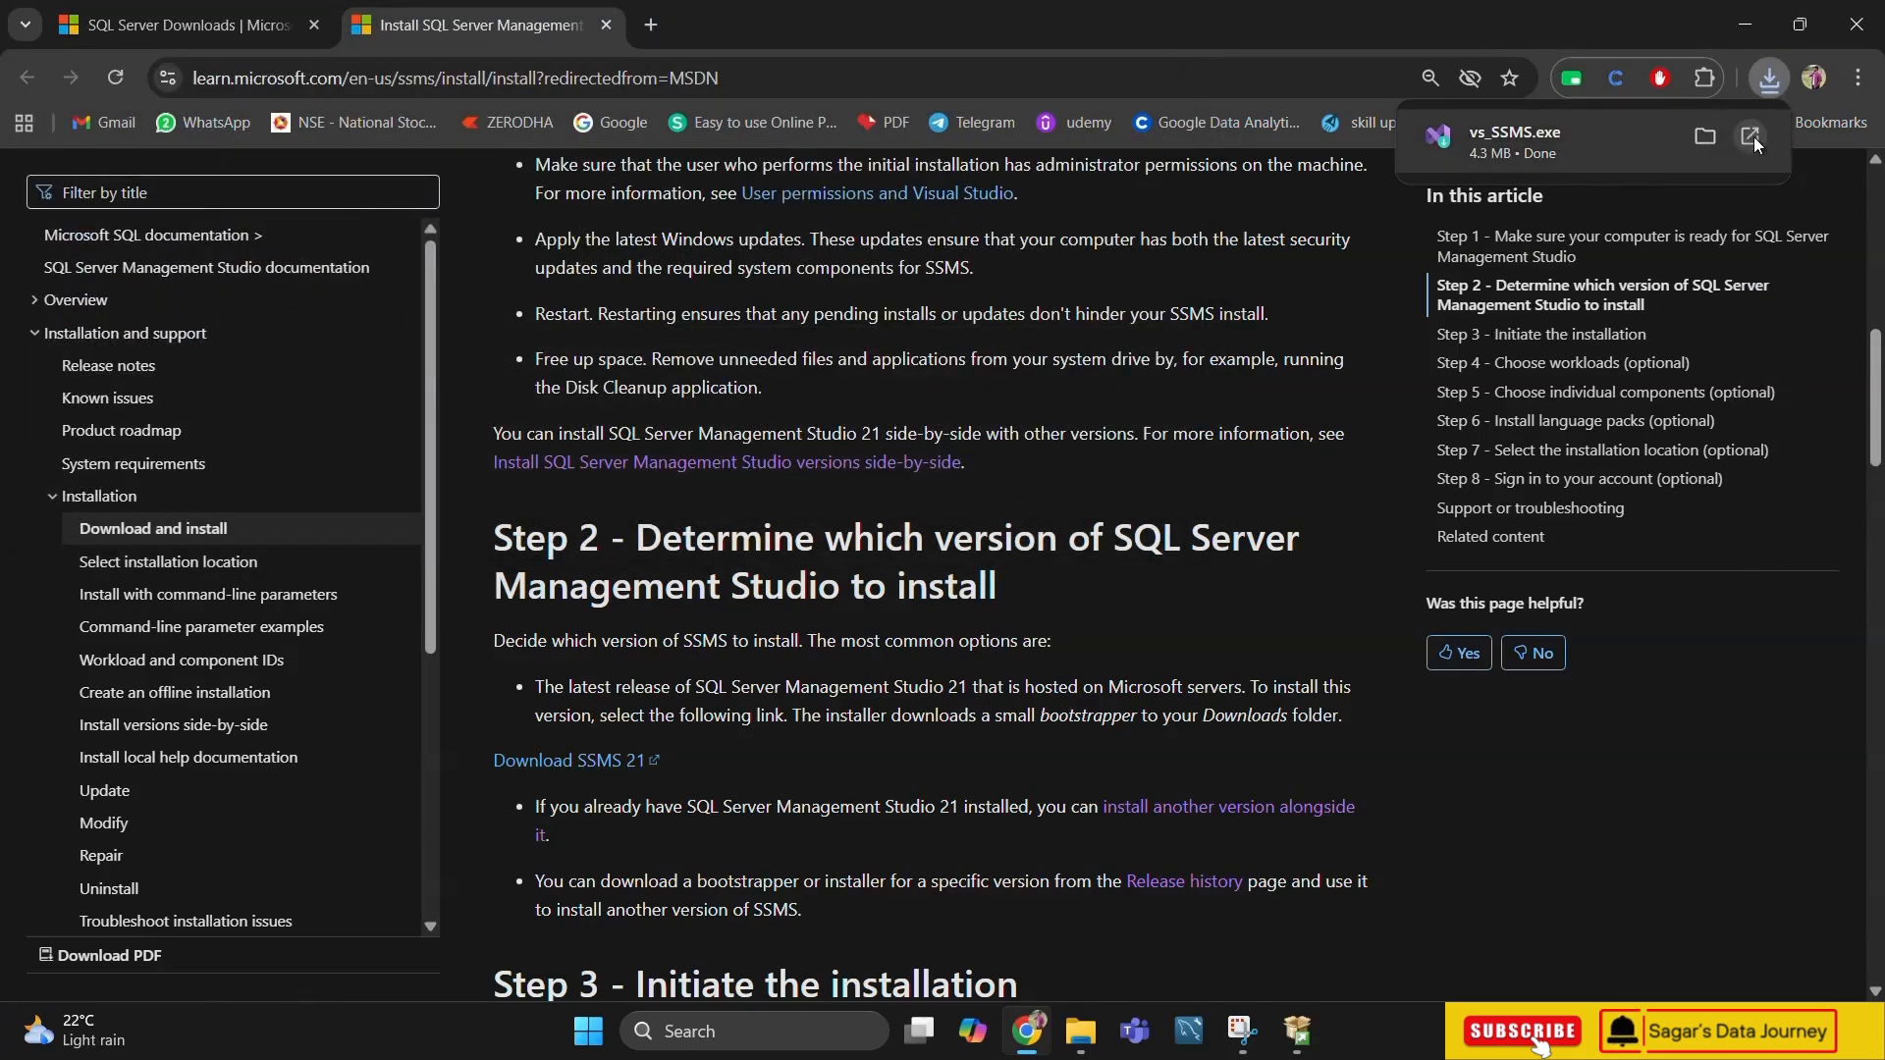
Launch vs_SSMS.exe, allow the installation despite the unverified-app warning, and continue past the Visual Studio Installer's privacy and license notice
click(1751, 138)
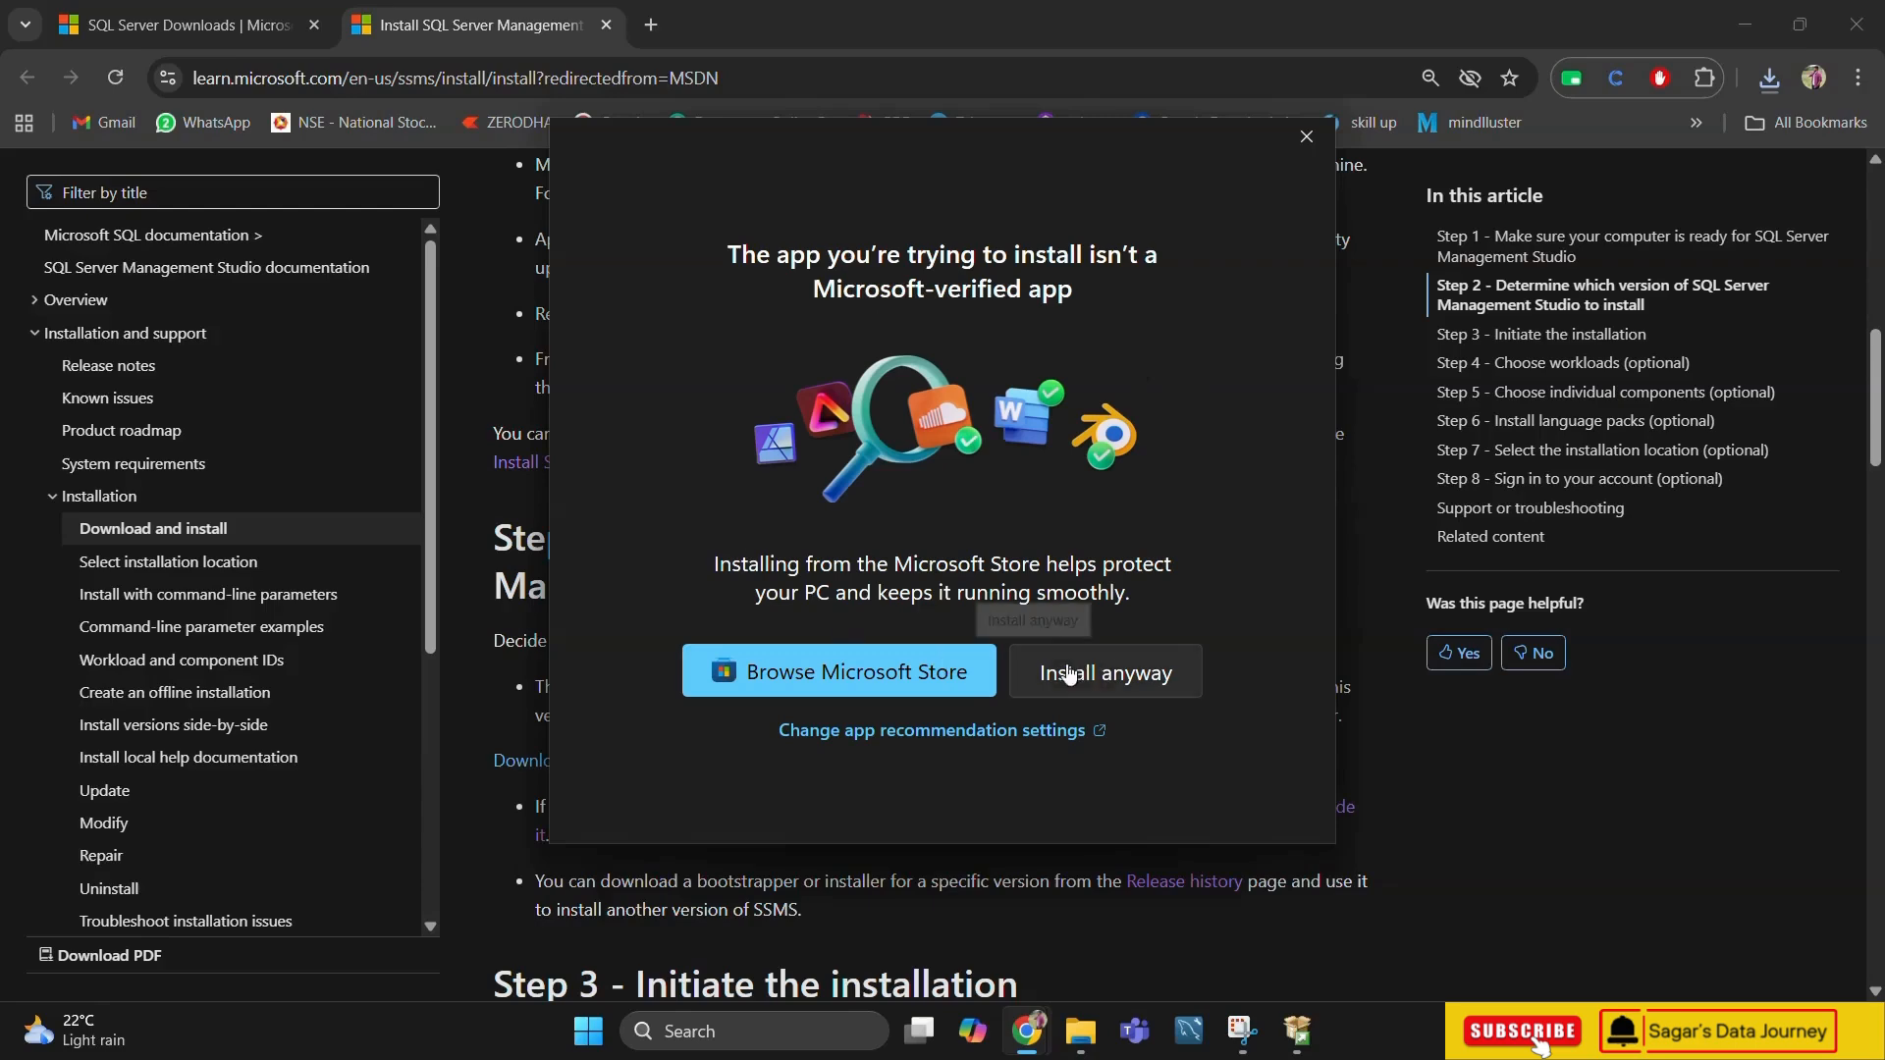
click(1122, 678)
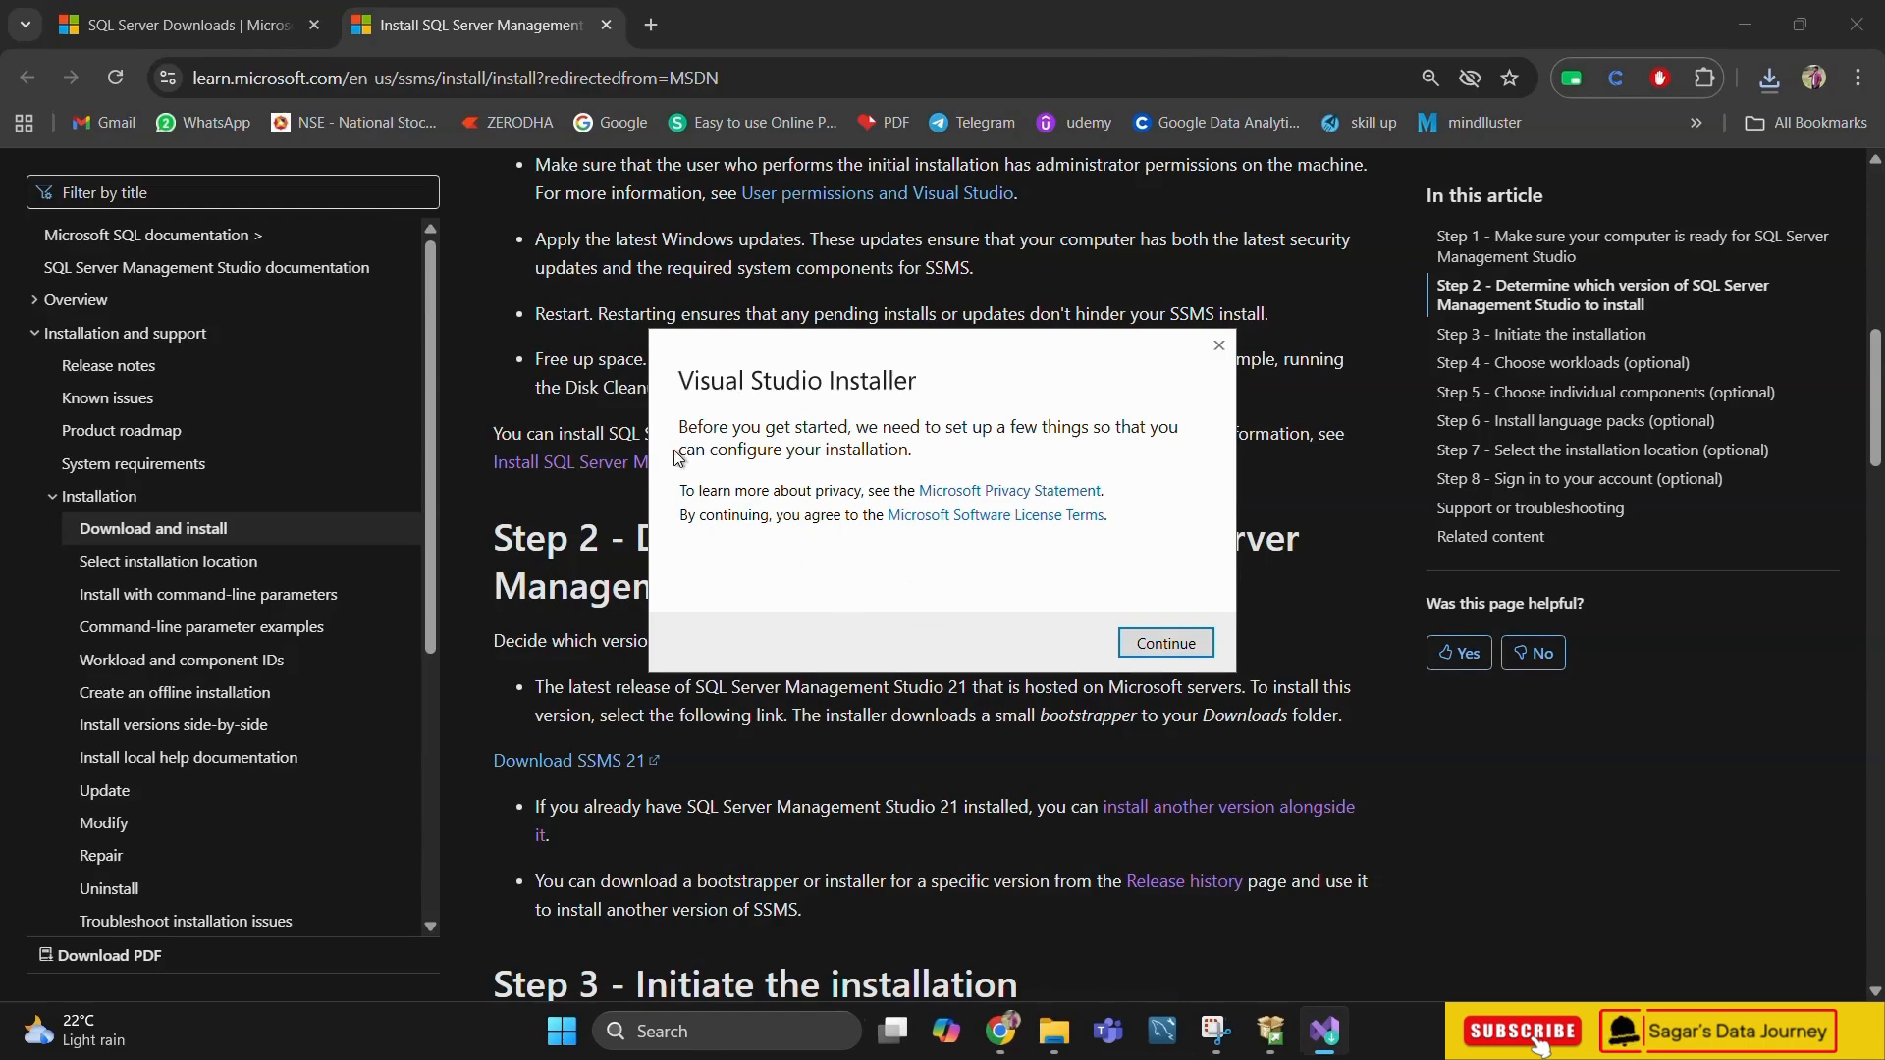
click(1158, 643)
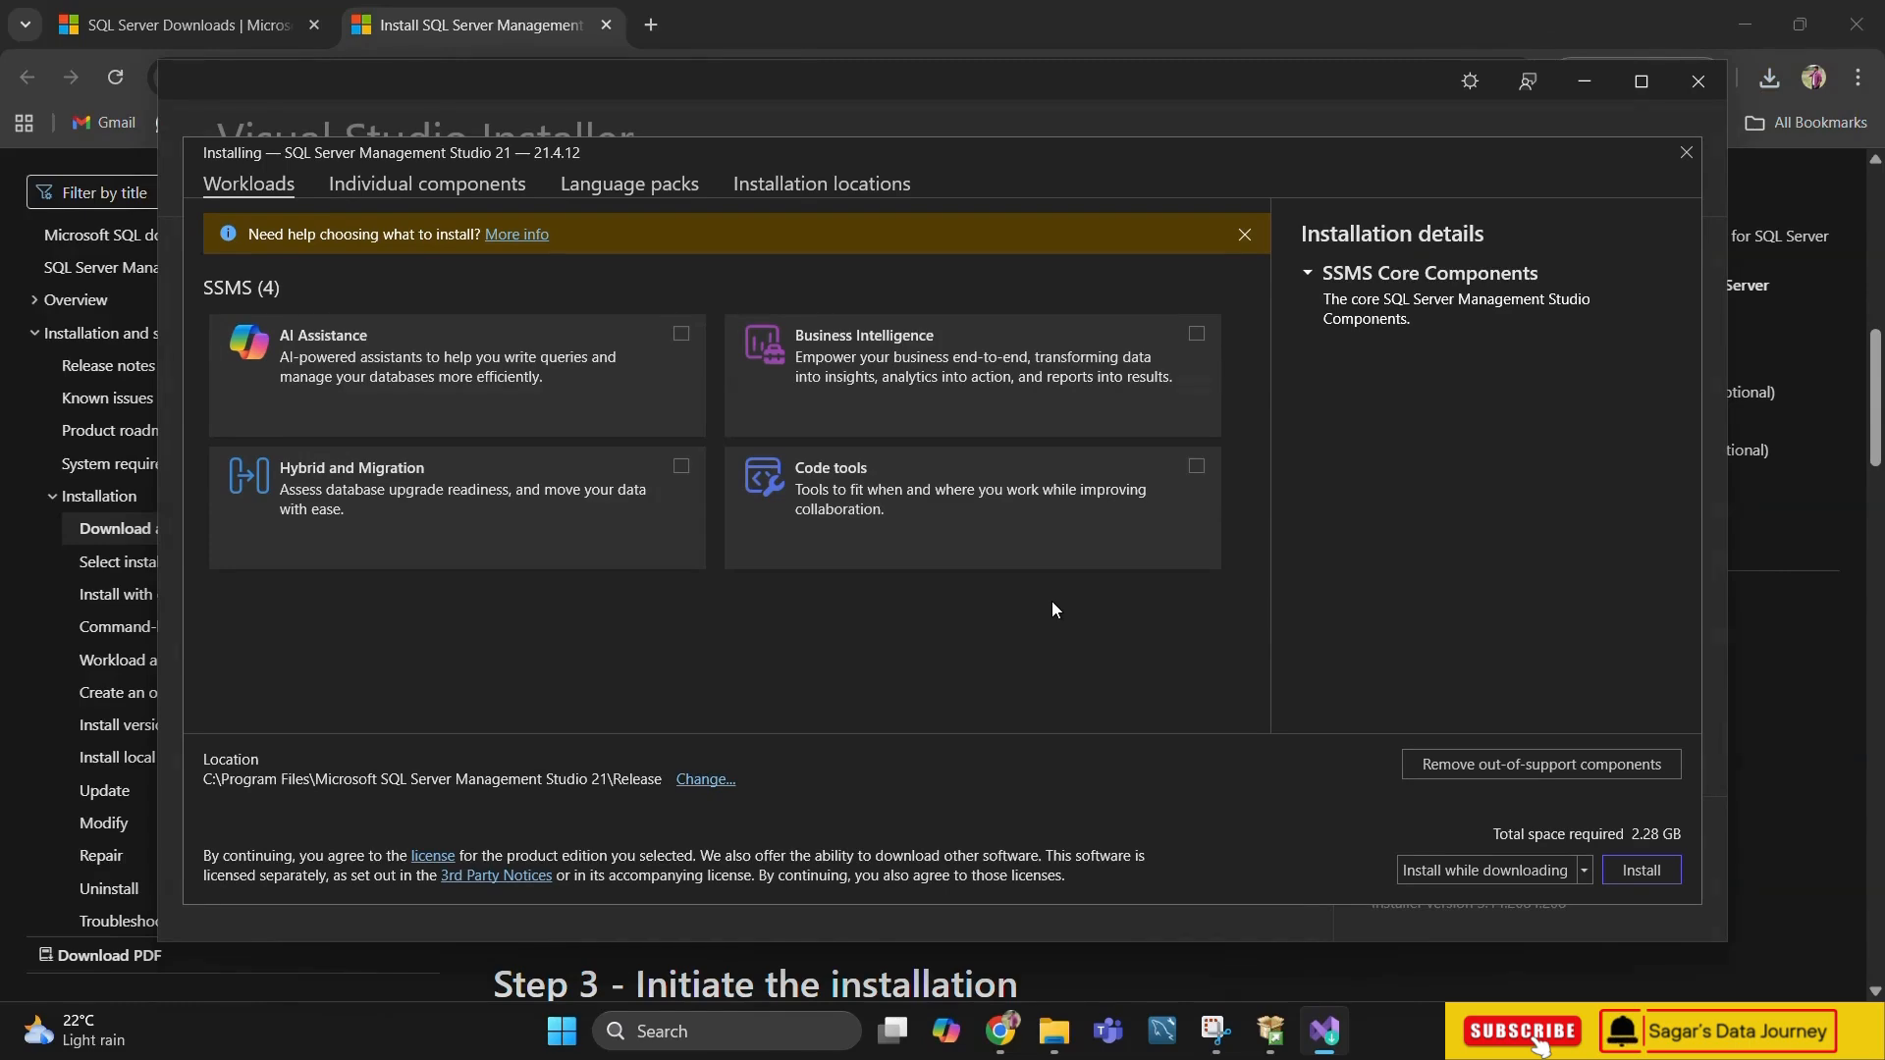
Include the AI Assistance, Business Intelligence, Code tools, and Hybrid and Migration workloads in the SQL Server Management Studio 21 installation
click(683, 335)
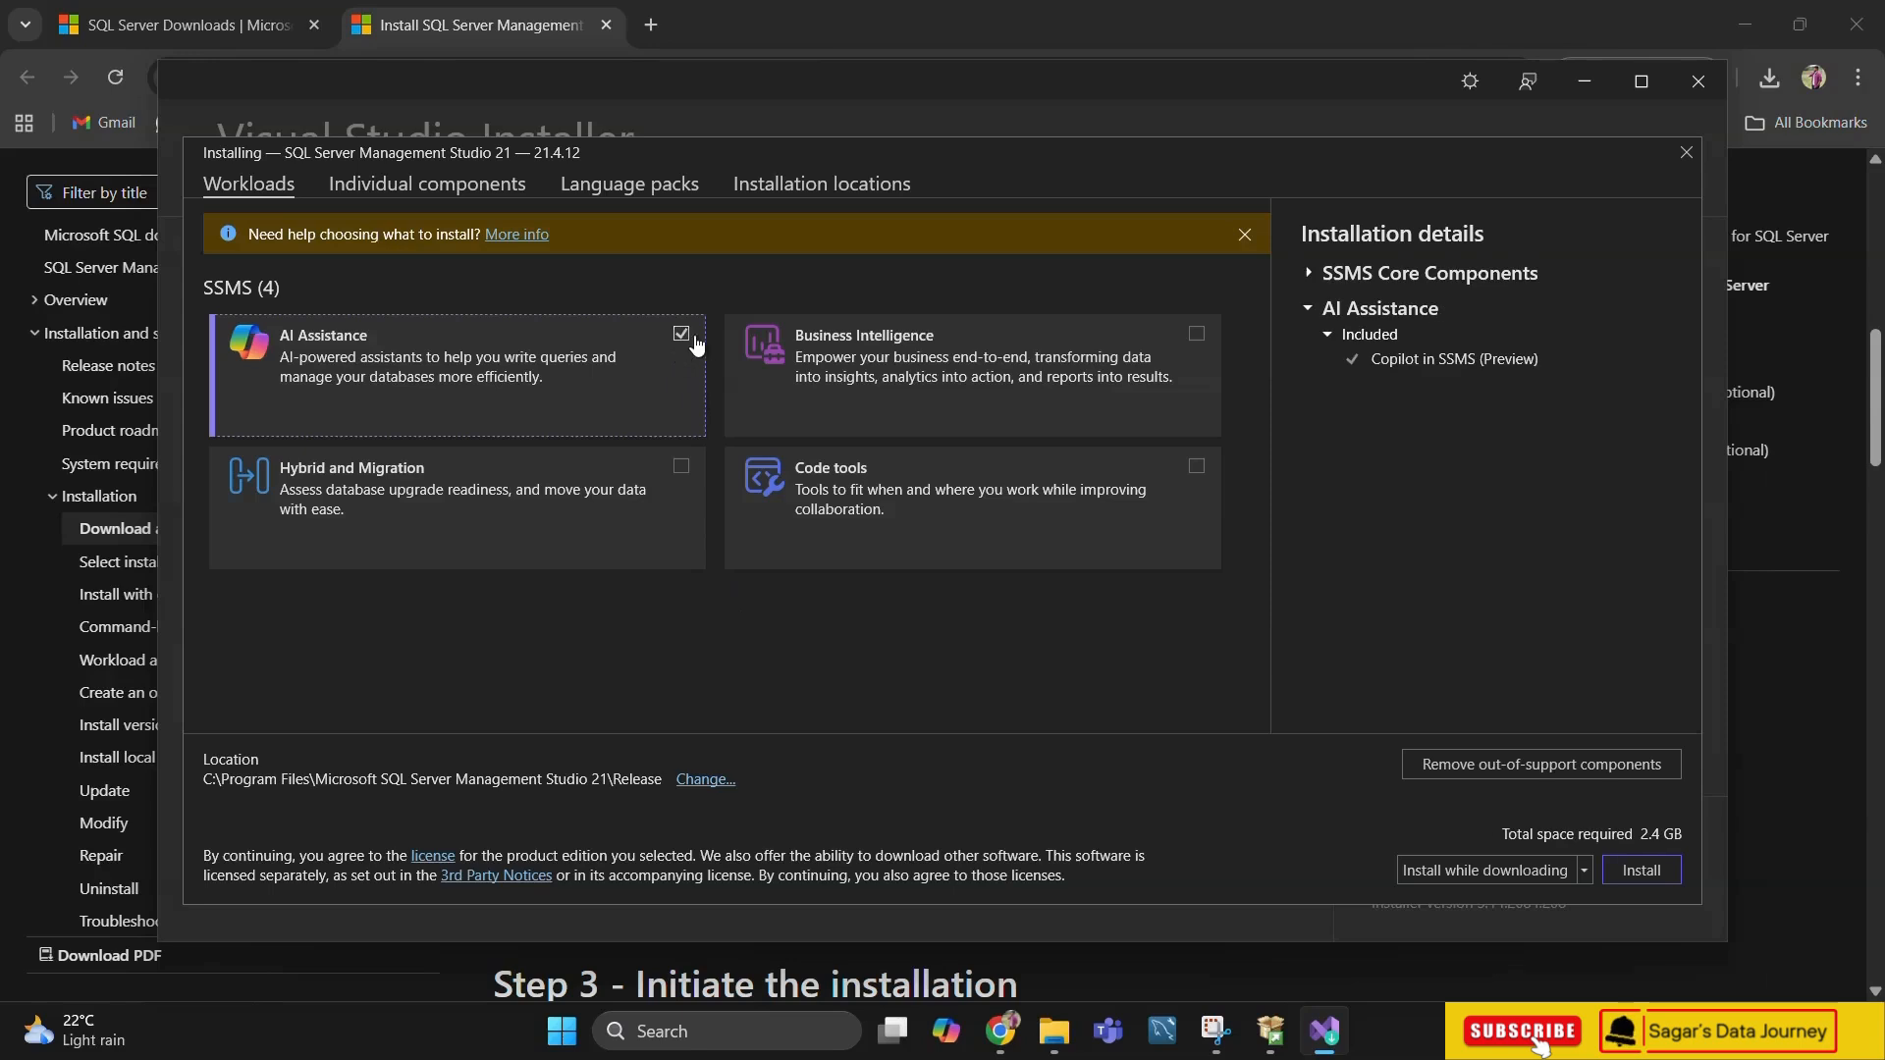
click(1197, 335)
click(1199, 471)
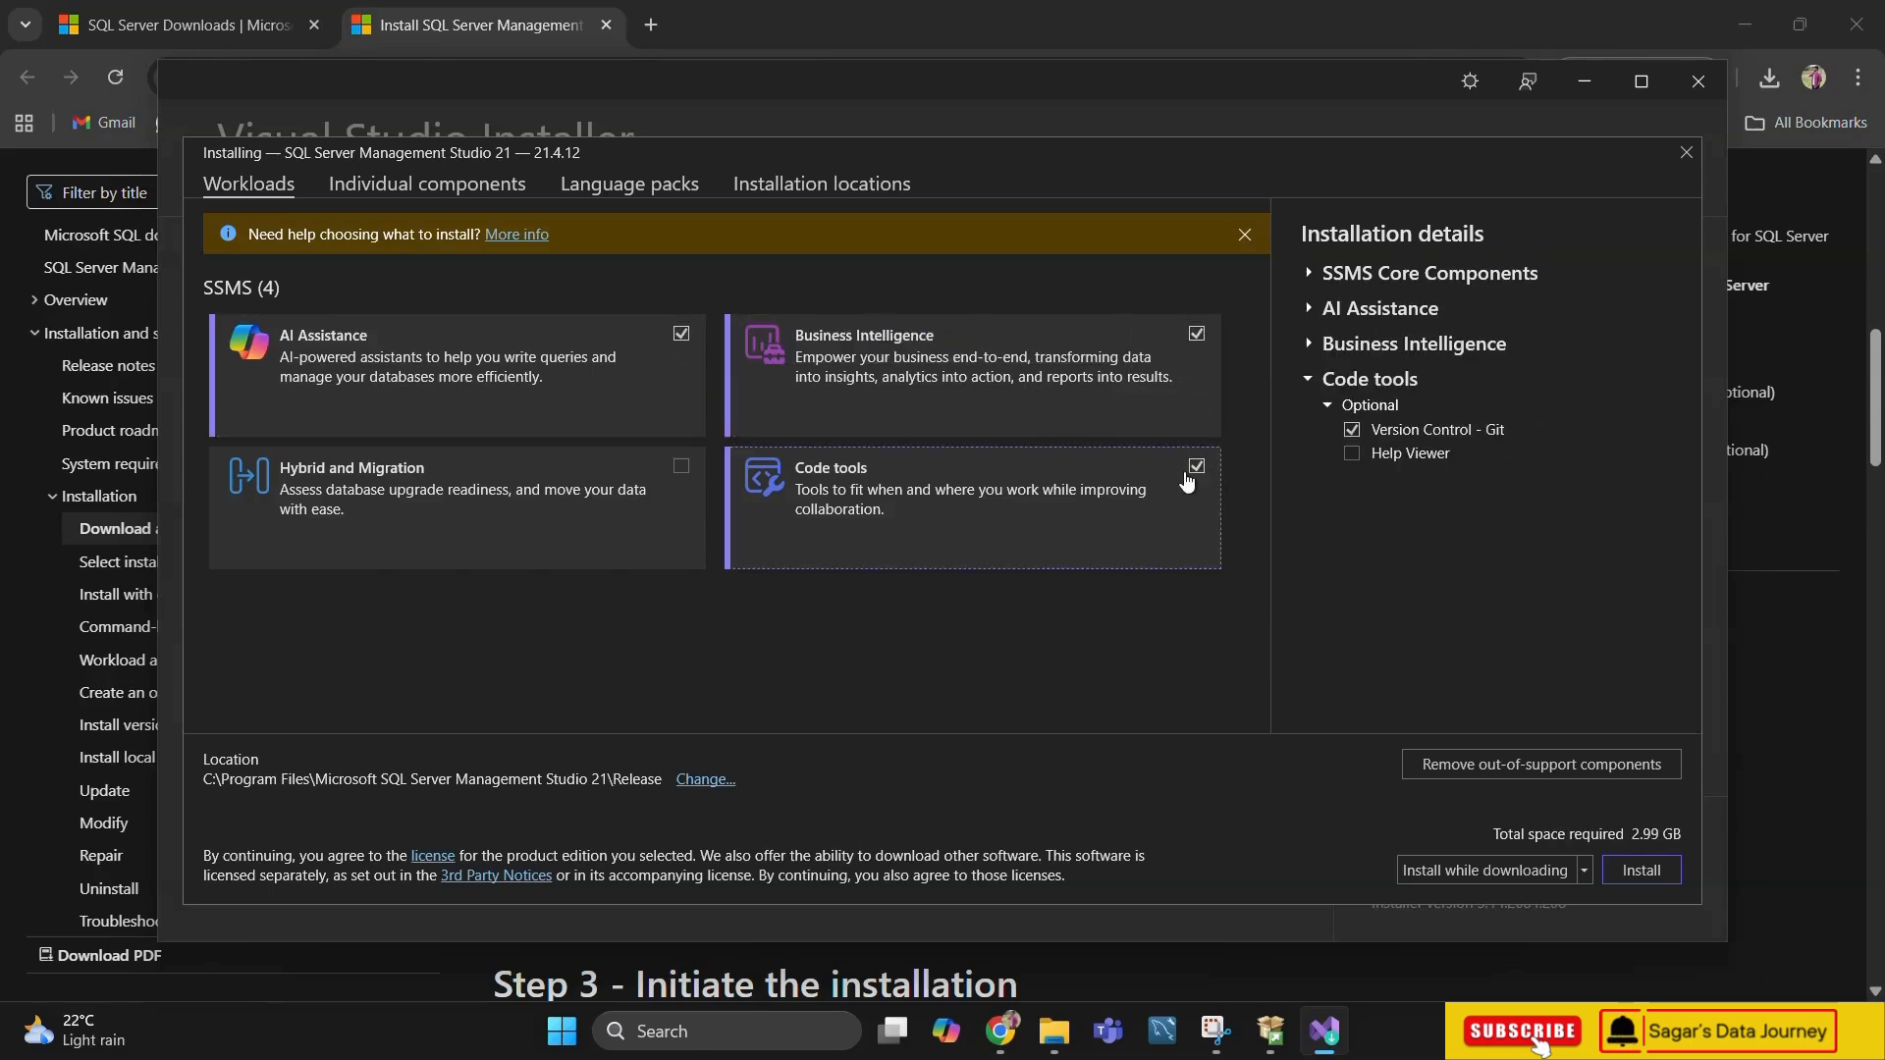
click(682, 471)
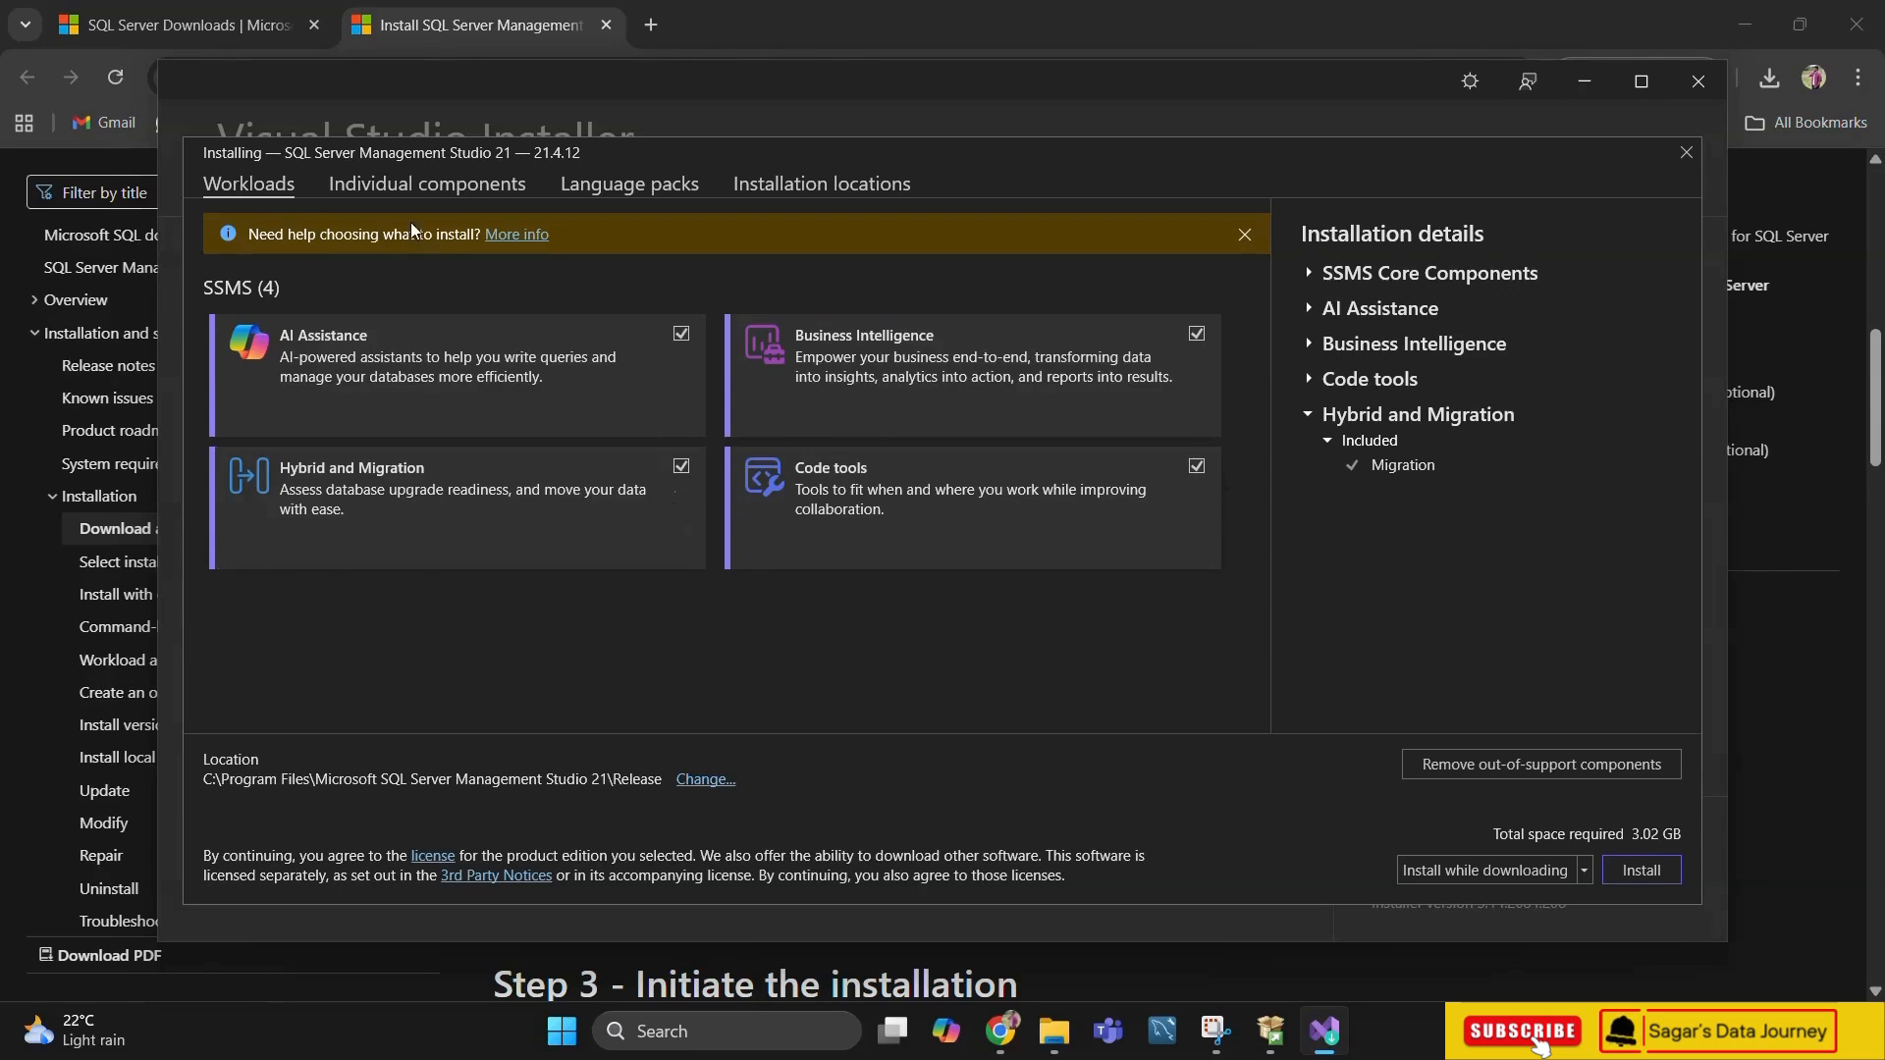
Review the individual components, language packs and installation locations, and install SQL Server Management Studio 21 with the selected workloads
click(444, 186)
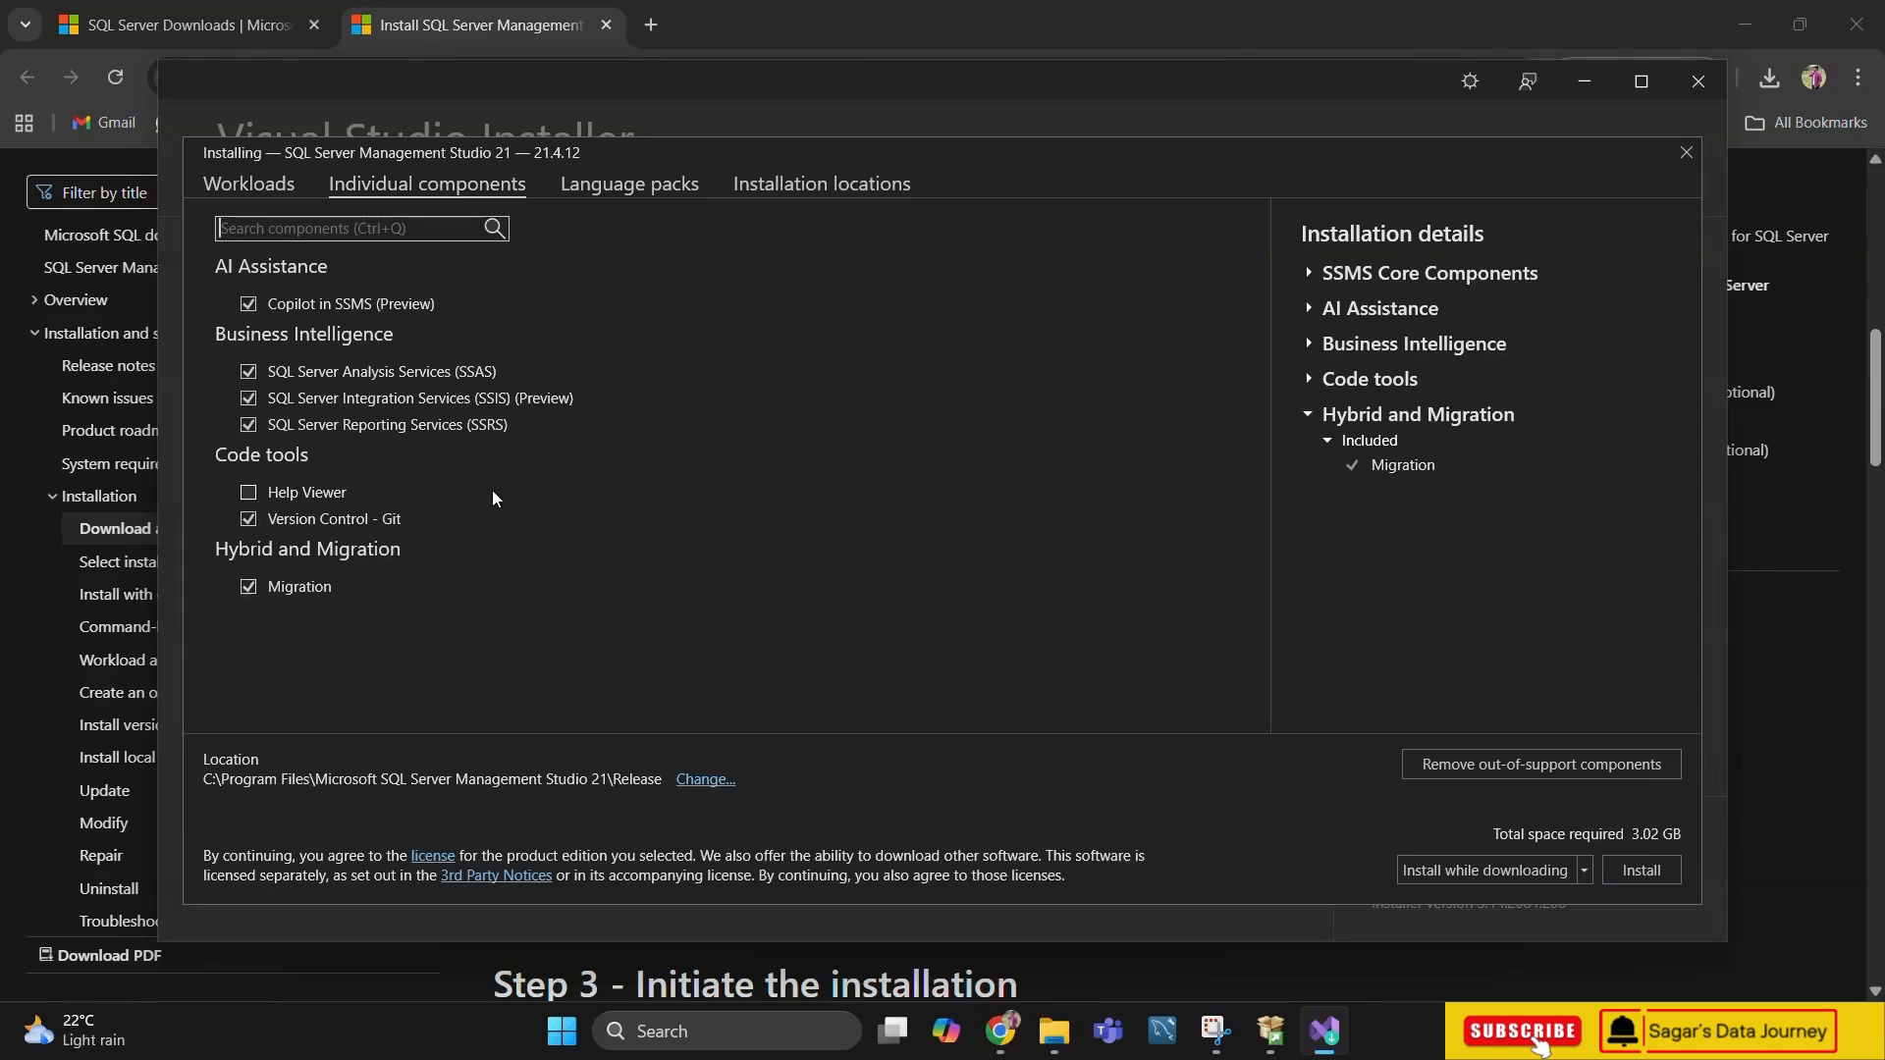
click(622, 188)
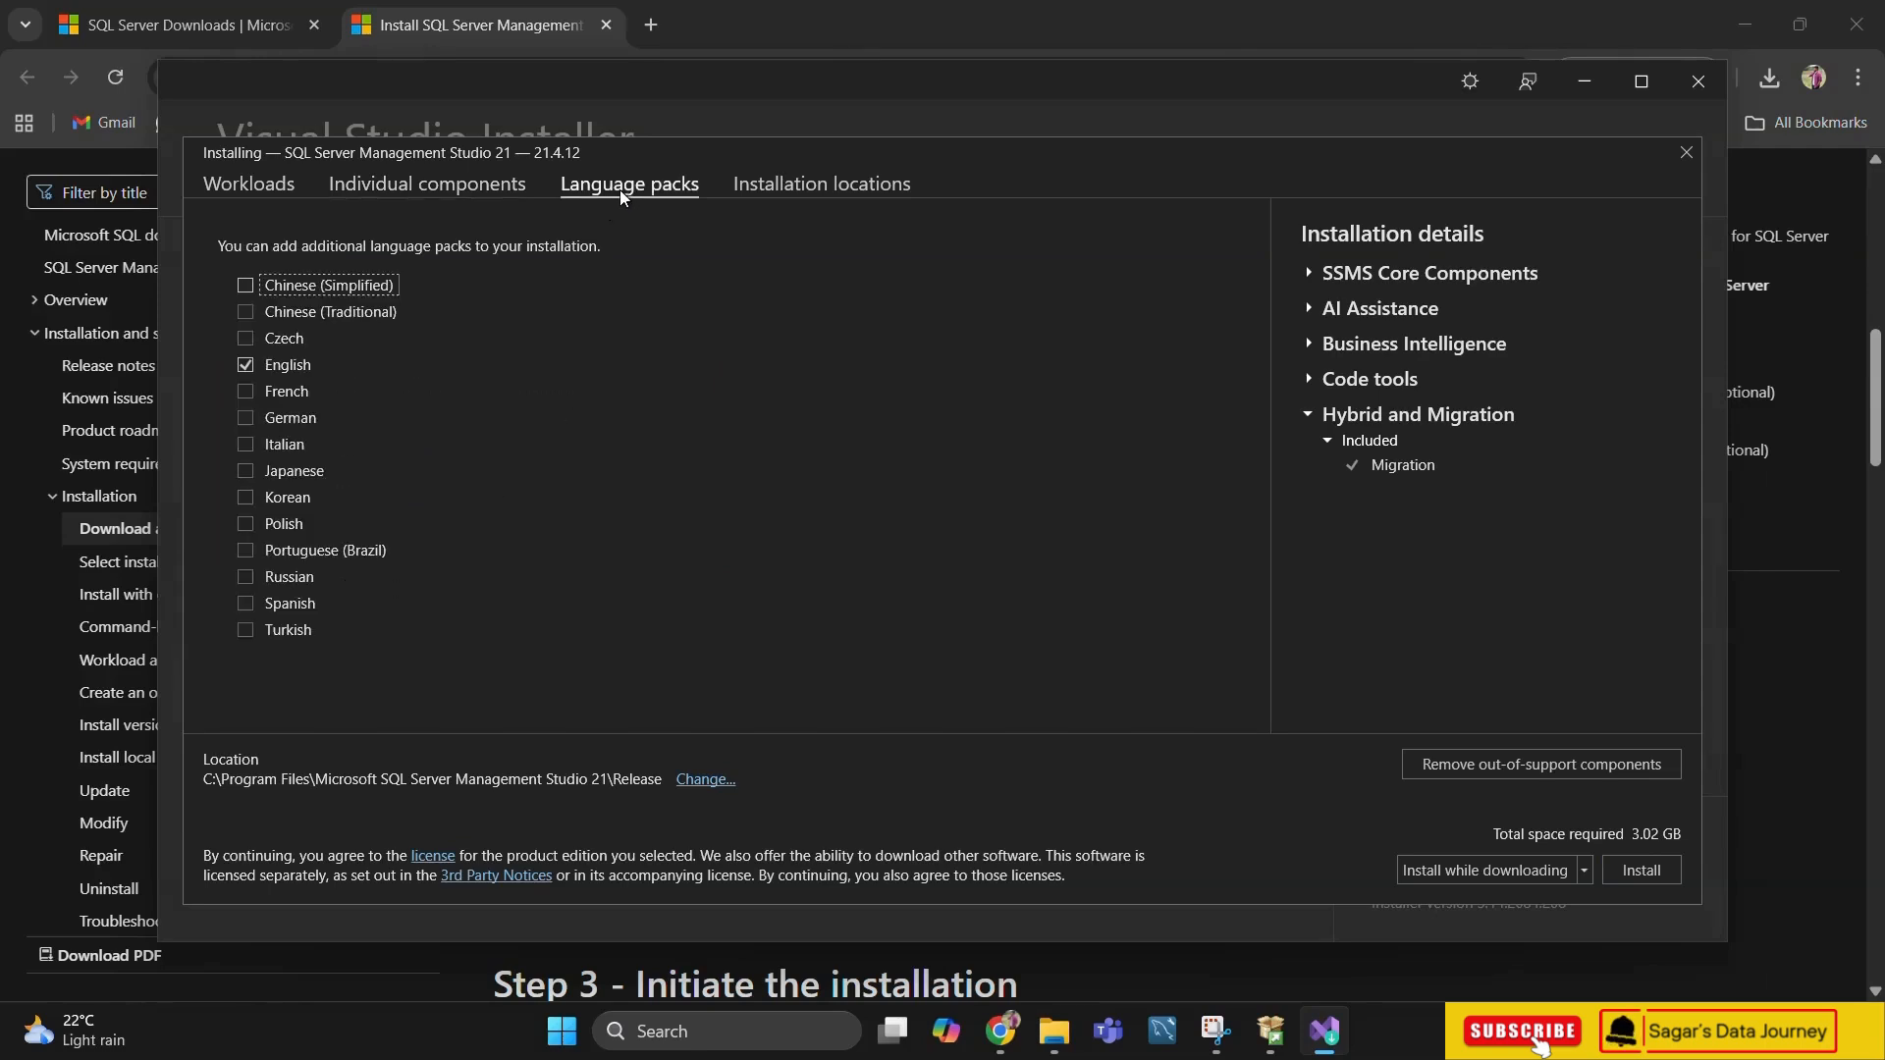
click(804, 186)
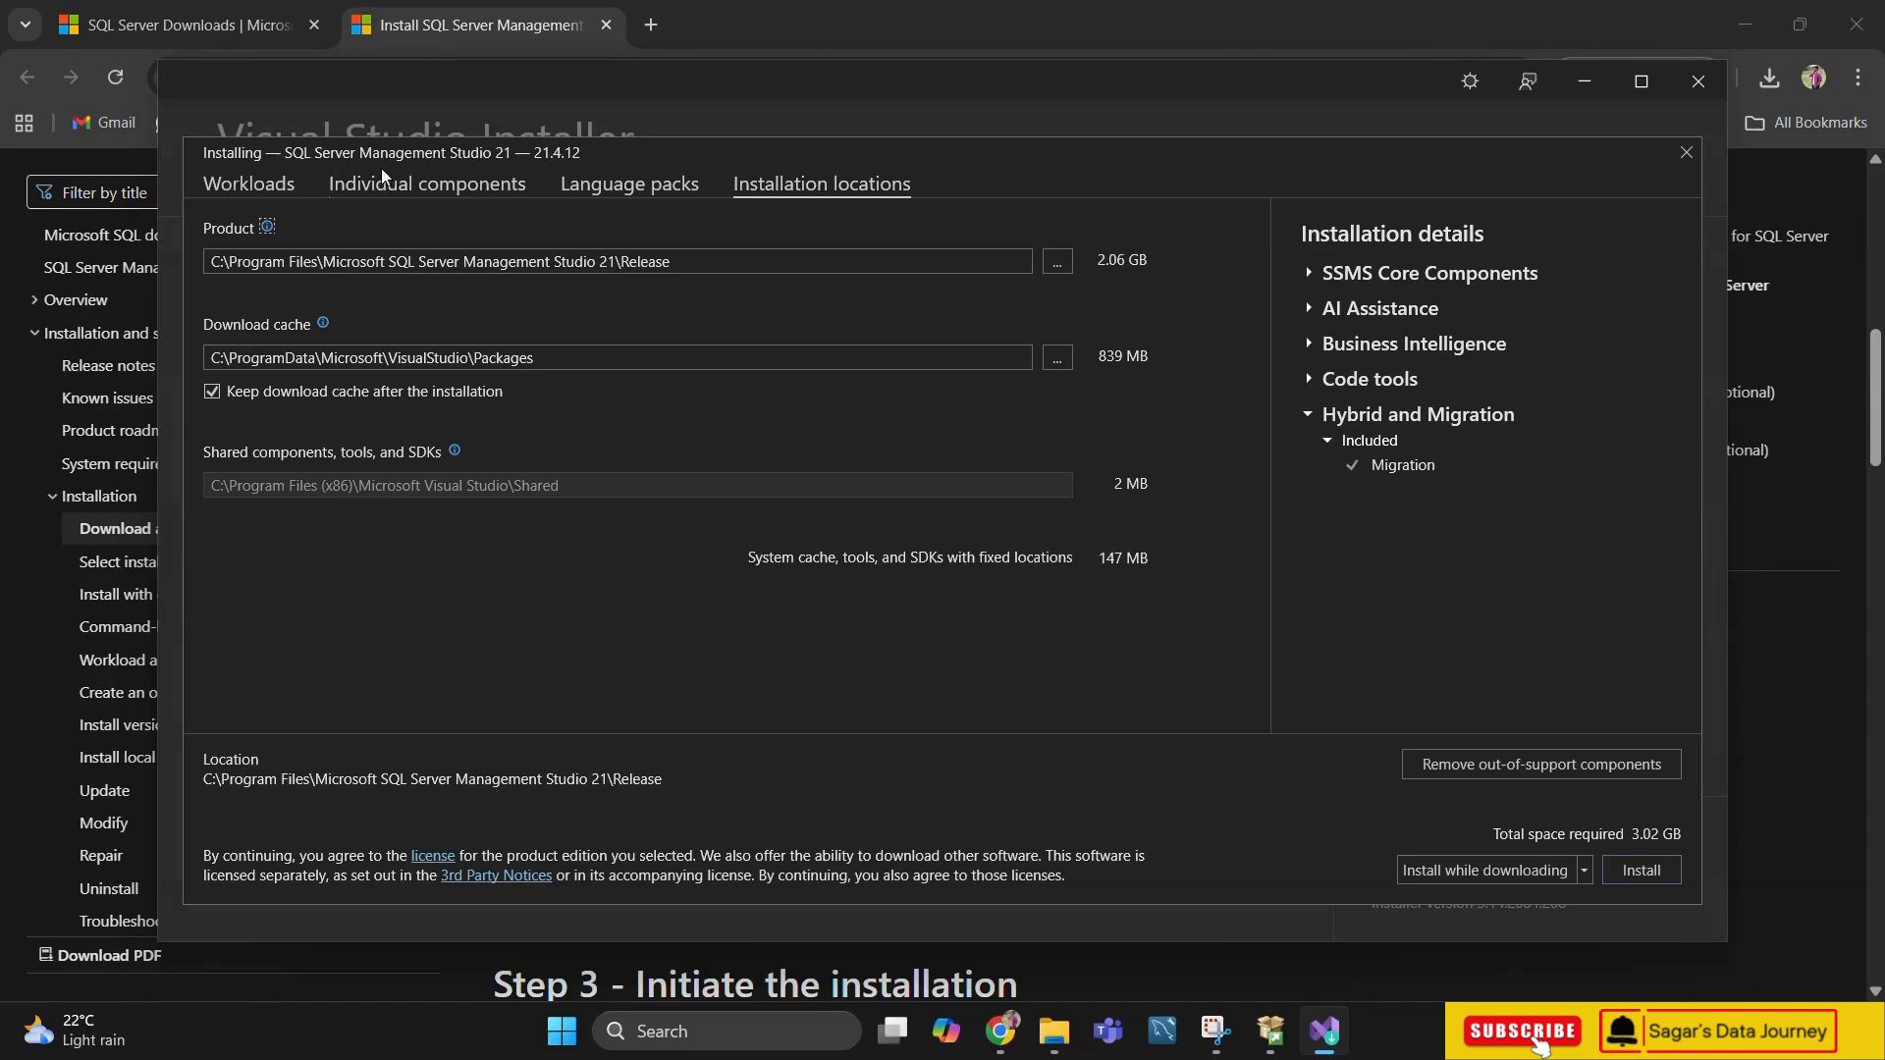
click(265, 188)
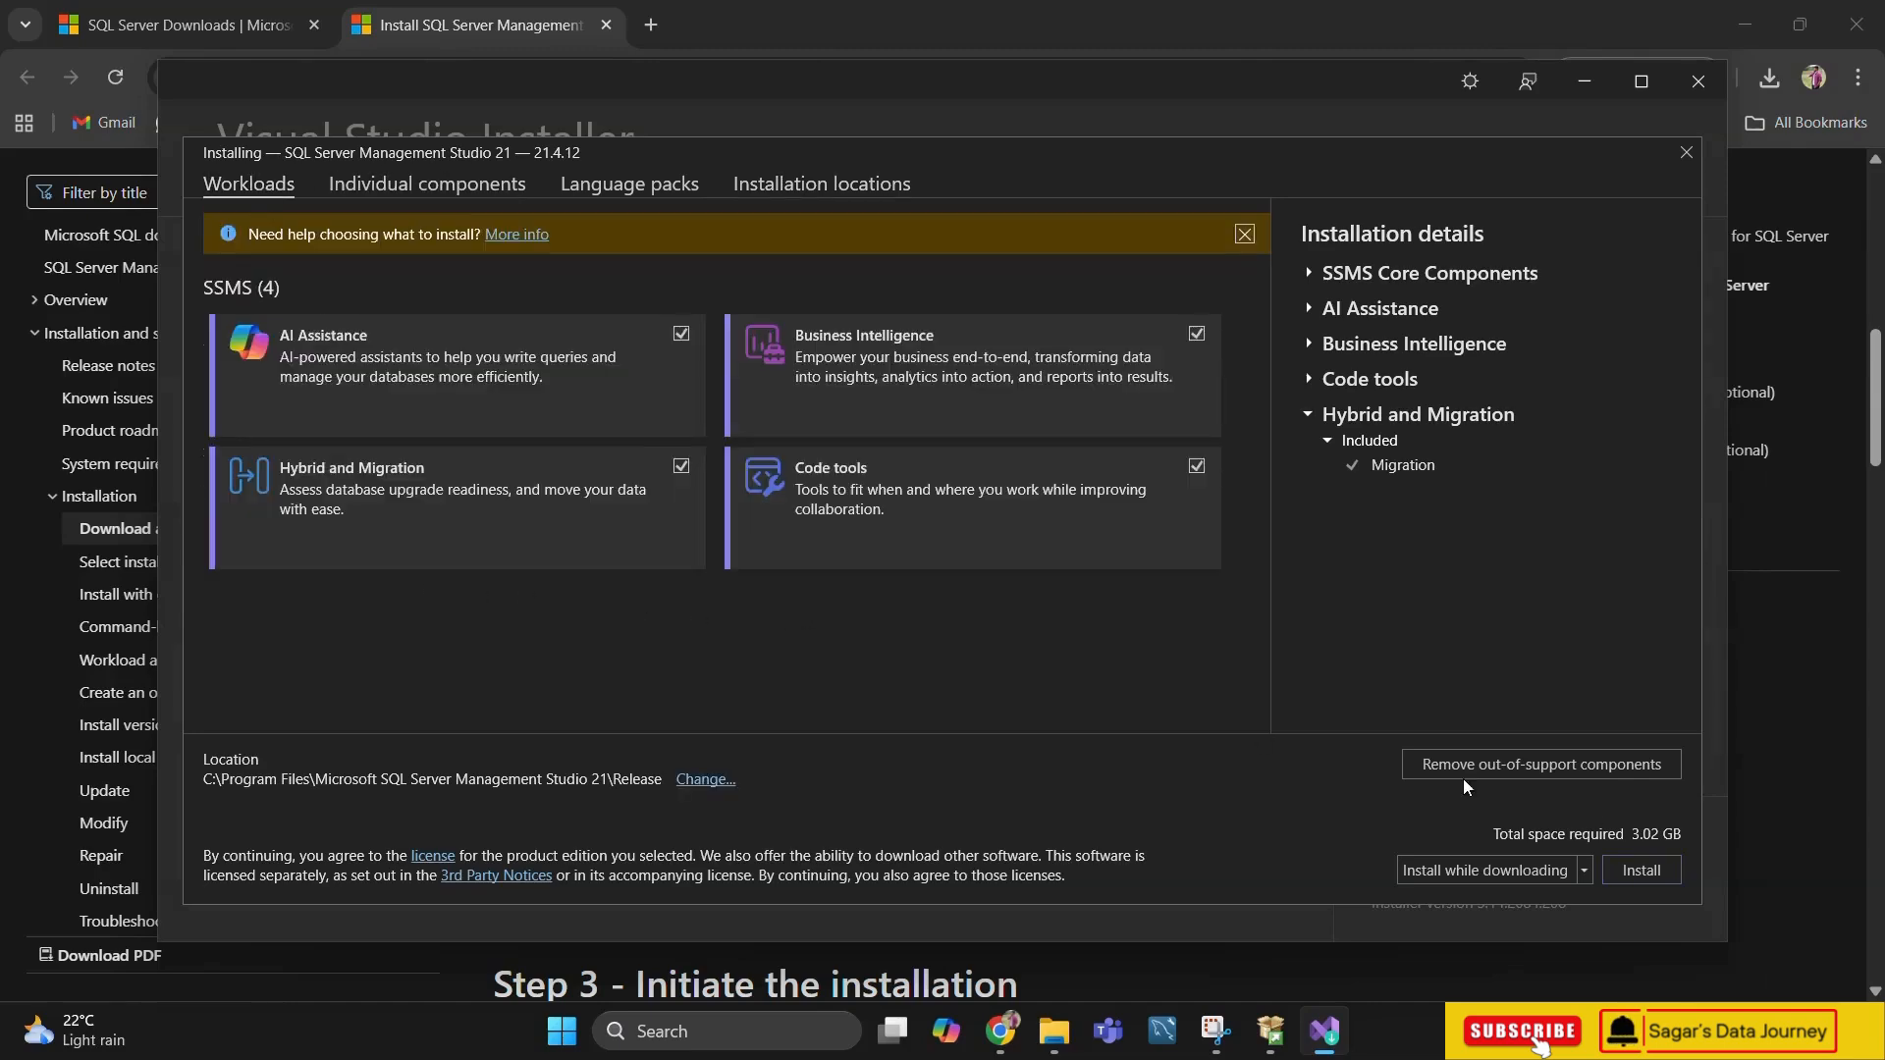
click(1632, 873)
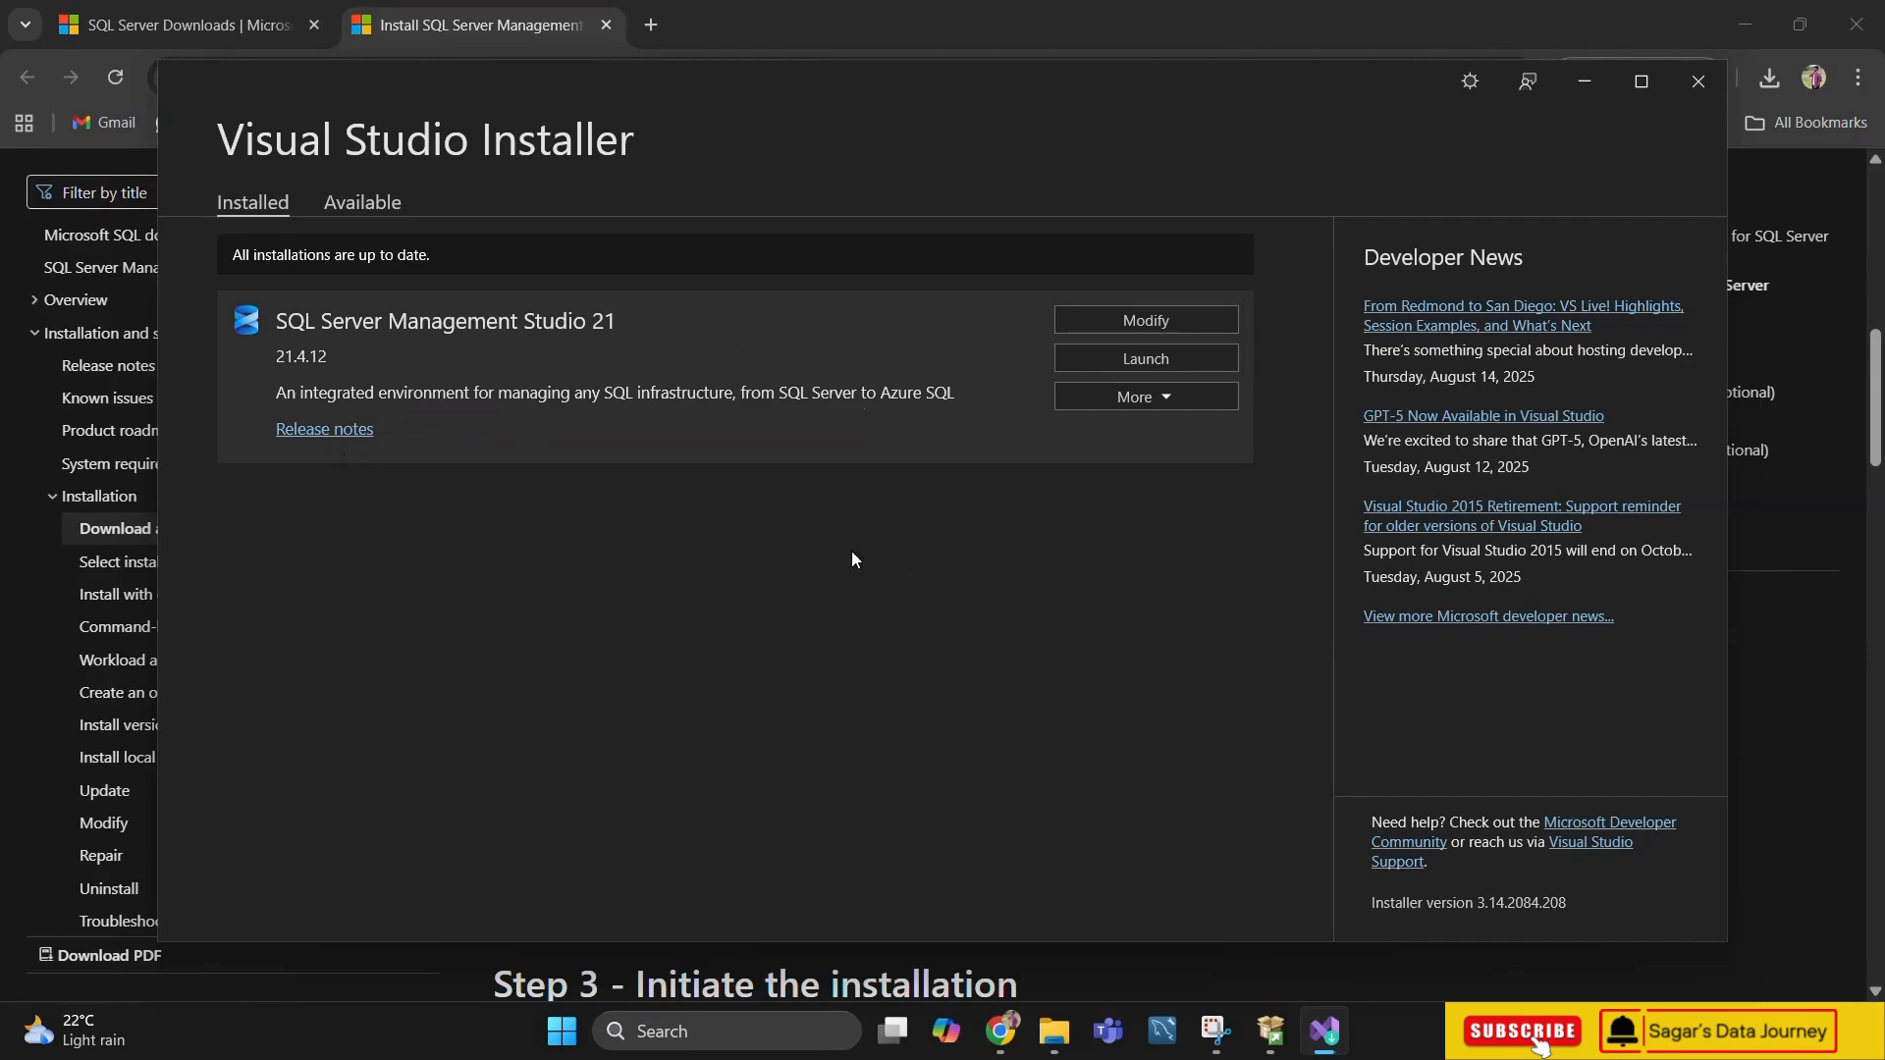
Check the workloads of the installed SQL Server Management Studio 21 without modifying them, and launch the program
click(1155, 322)
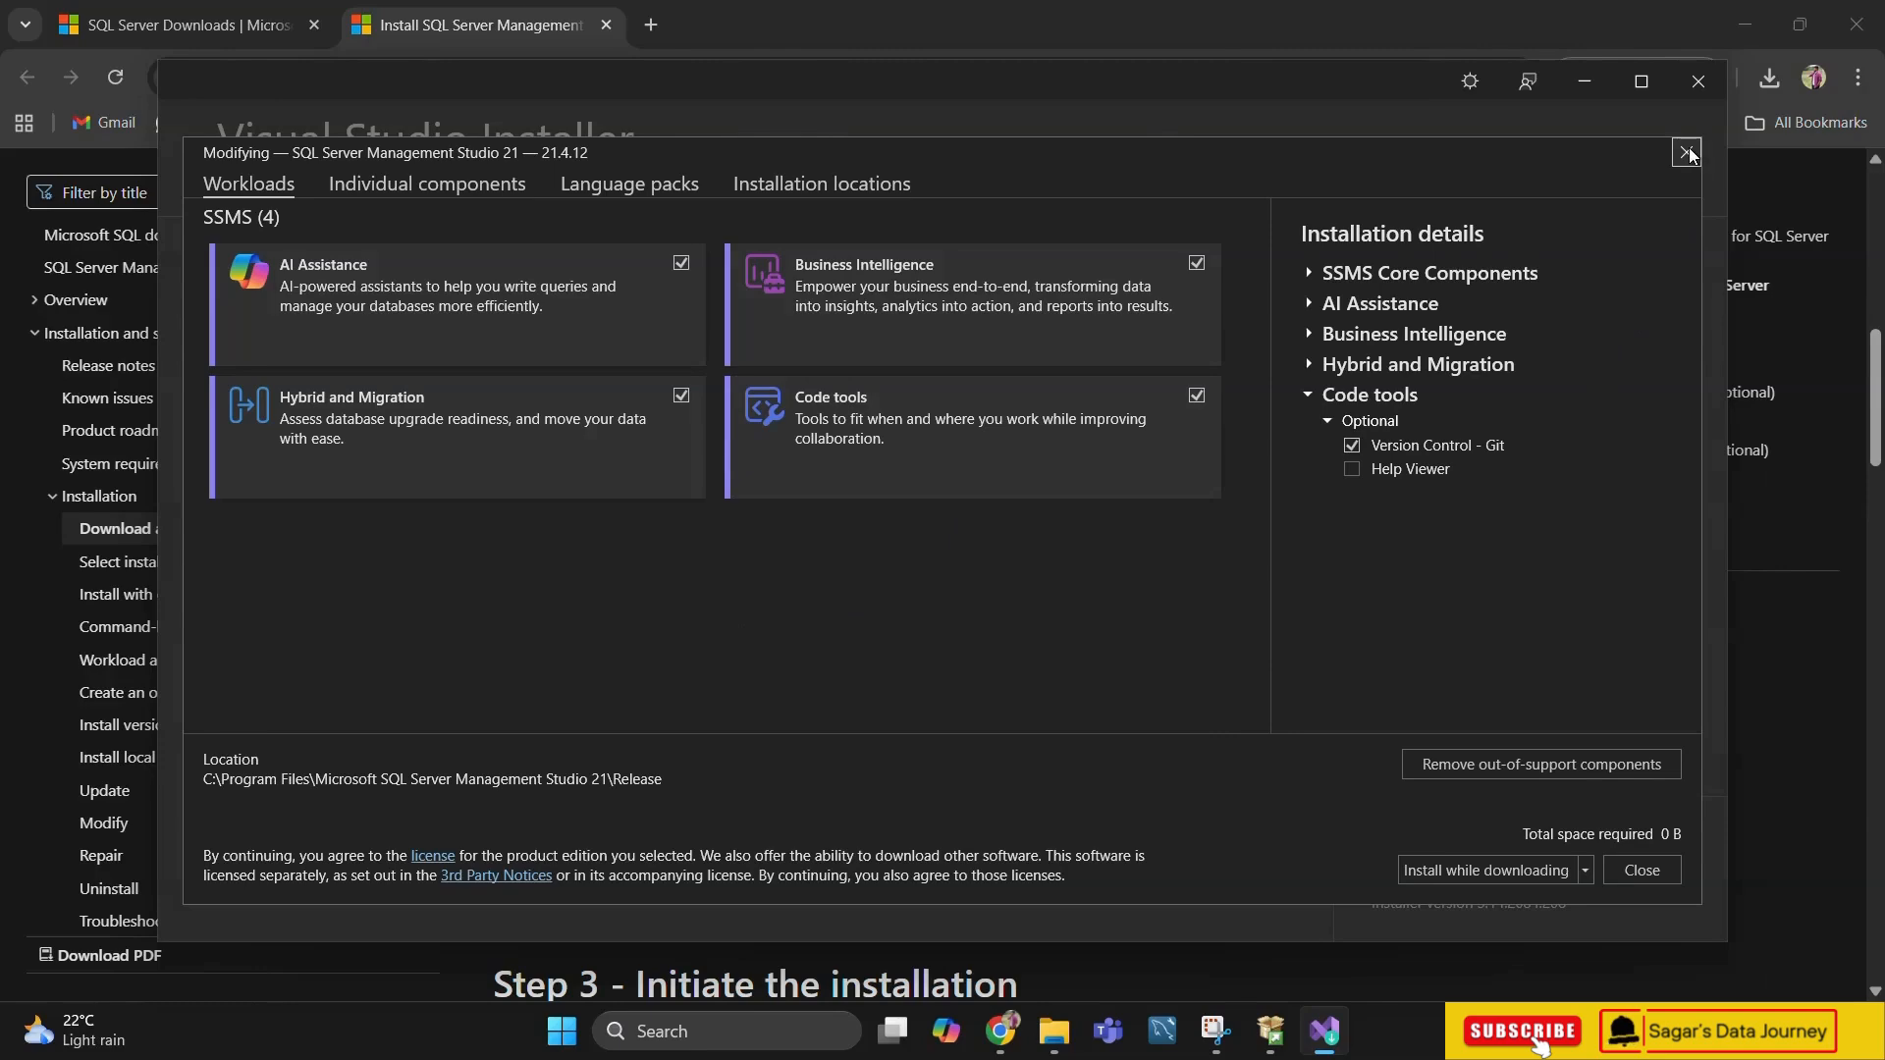
click(1657, 875)
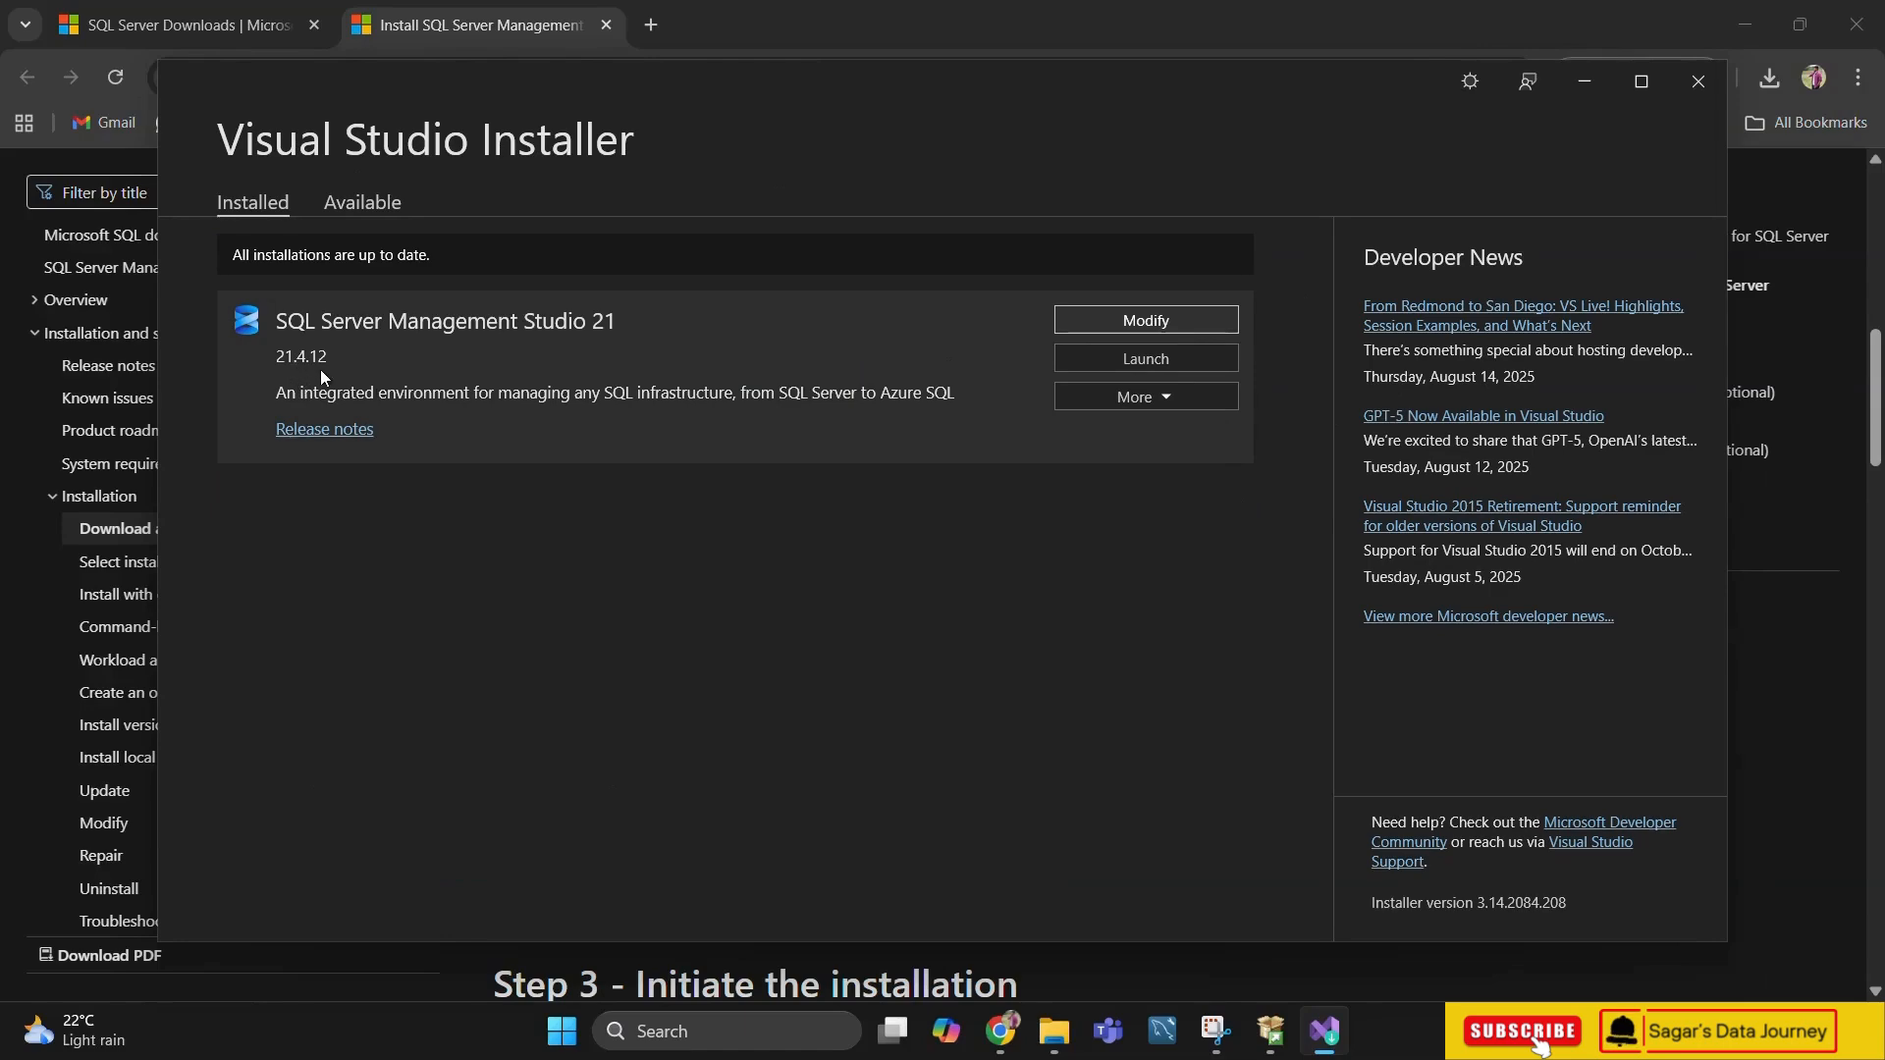
click(1129, 358)
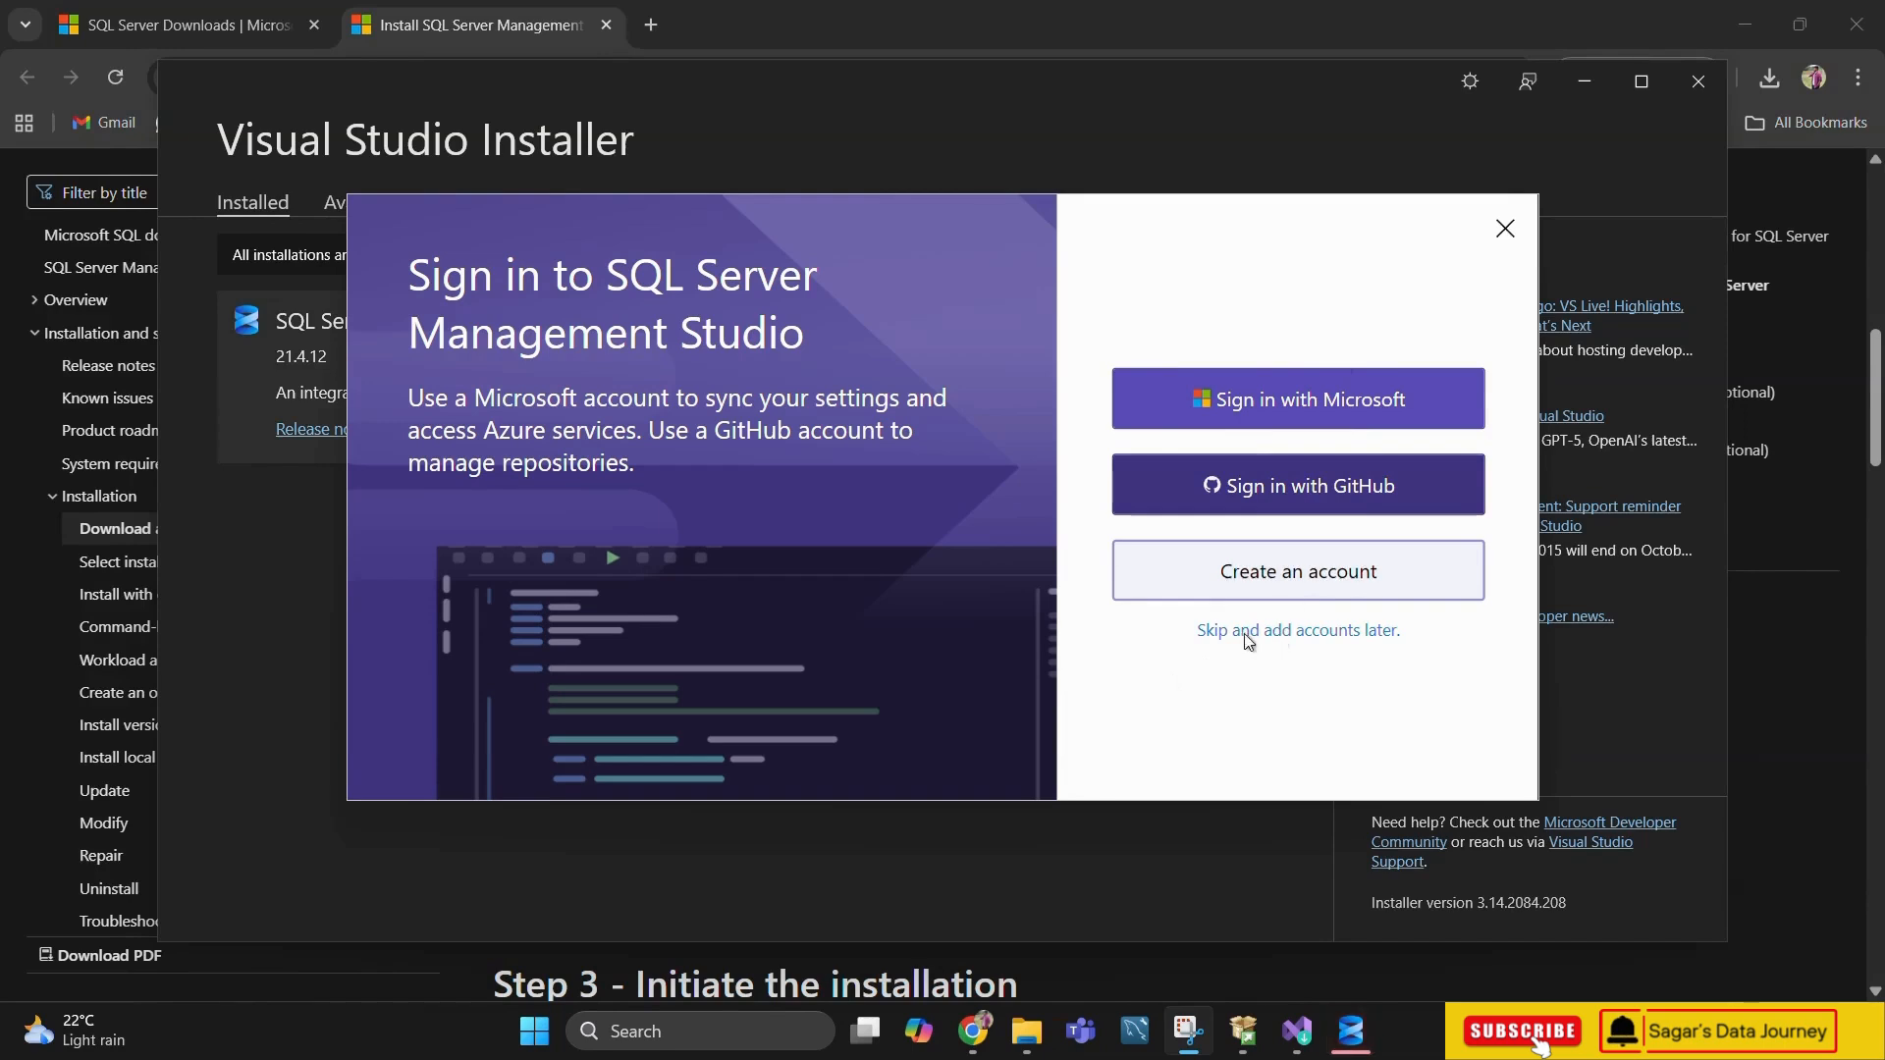
Skip adding an account for SQL Server Management Studio and accept the new connection dialog experience
click(1274, 634)
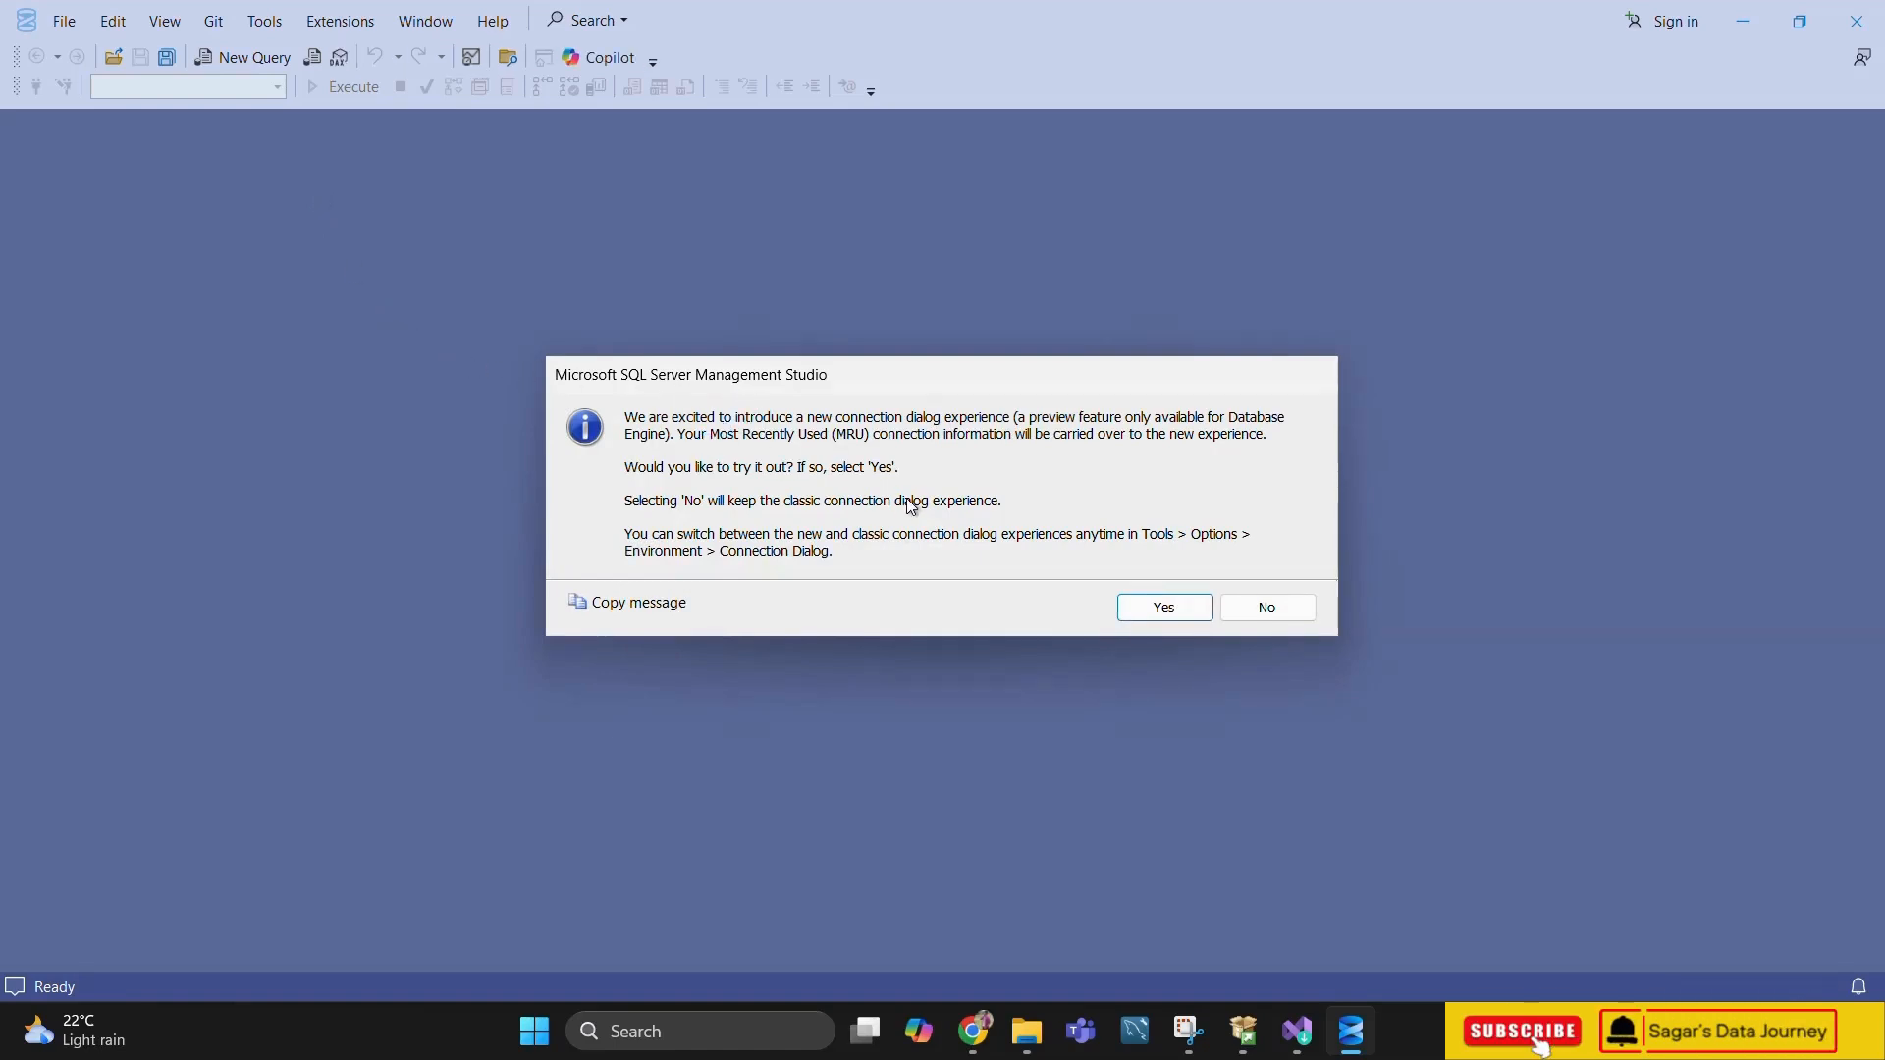
click(1182, 609)
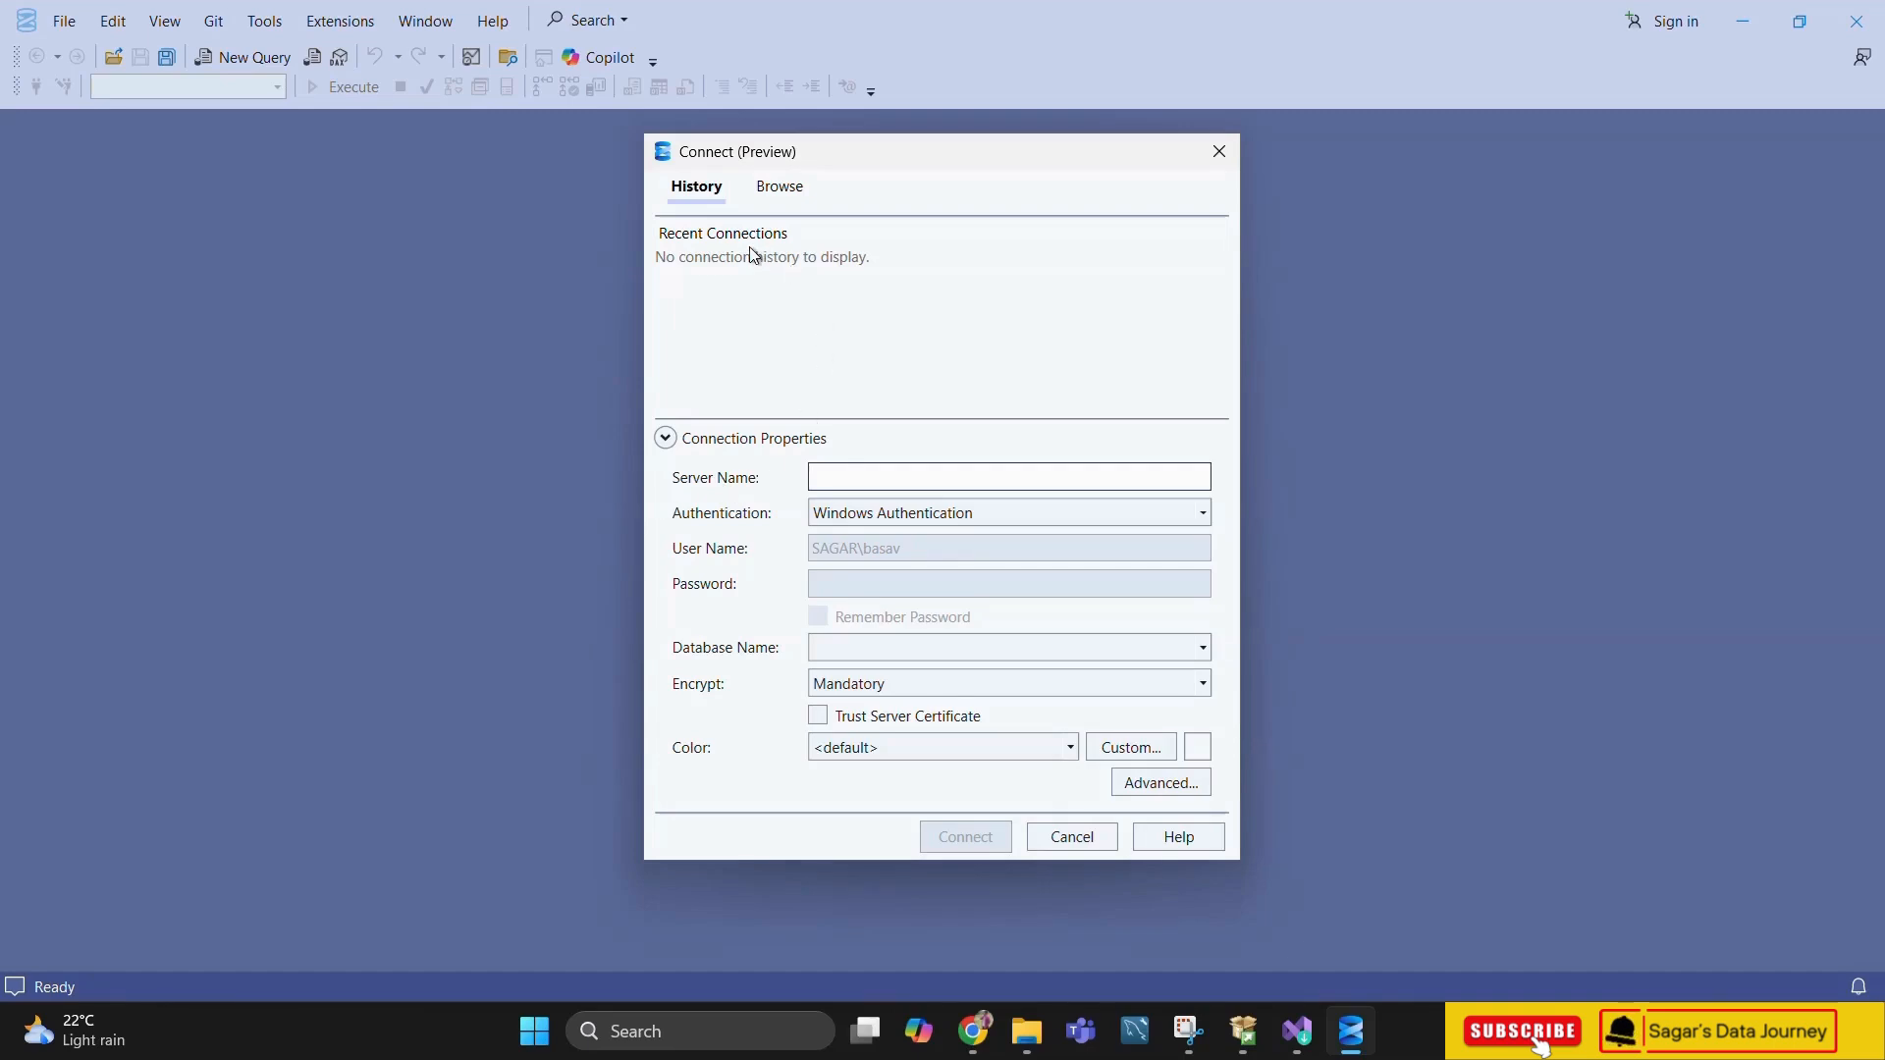
Connect to the local SQLEXPRESS instance with Windows Authentication, trusting the server certificate and keeping the default color
click(778, 195)
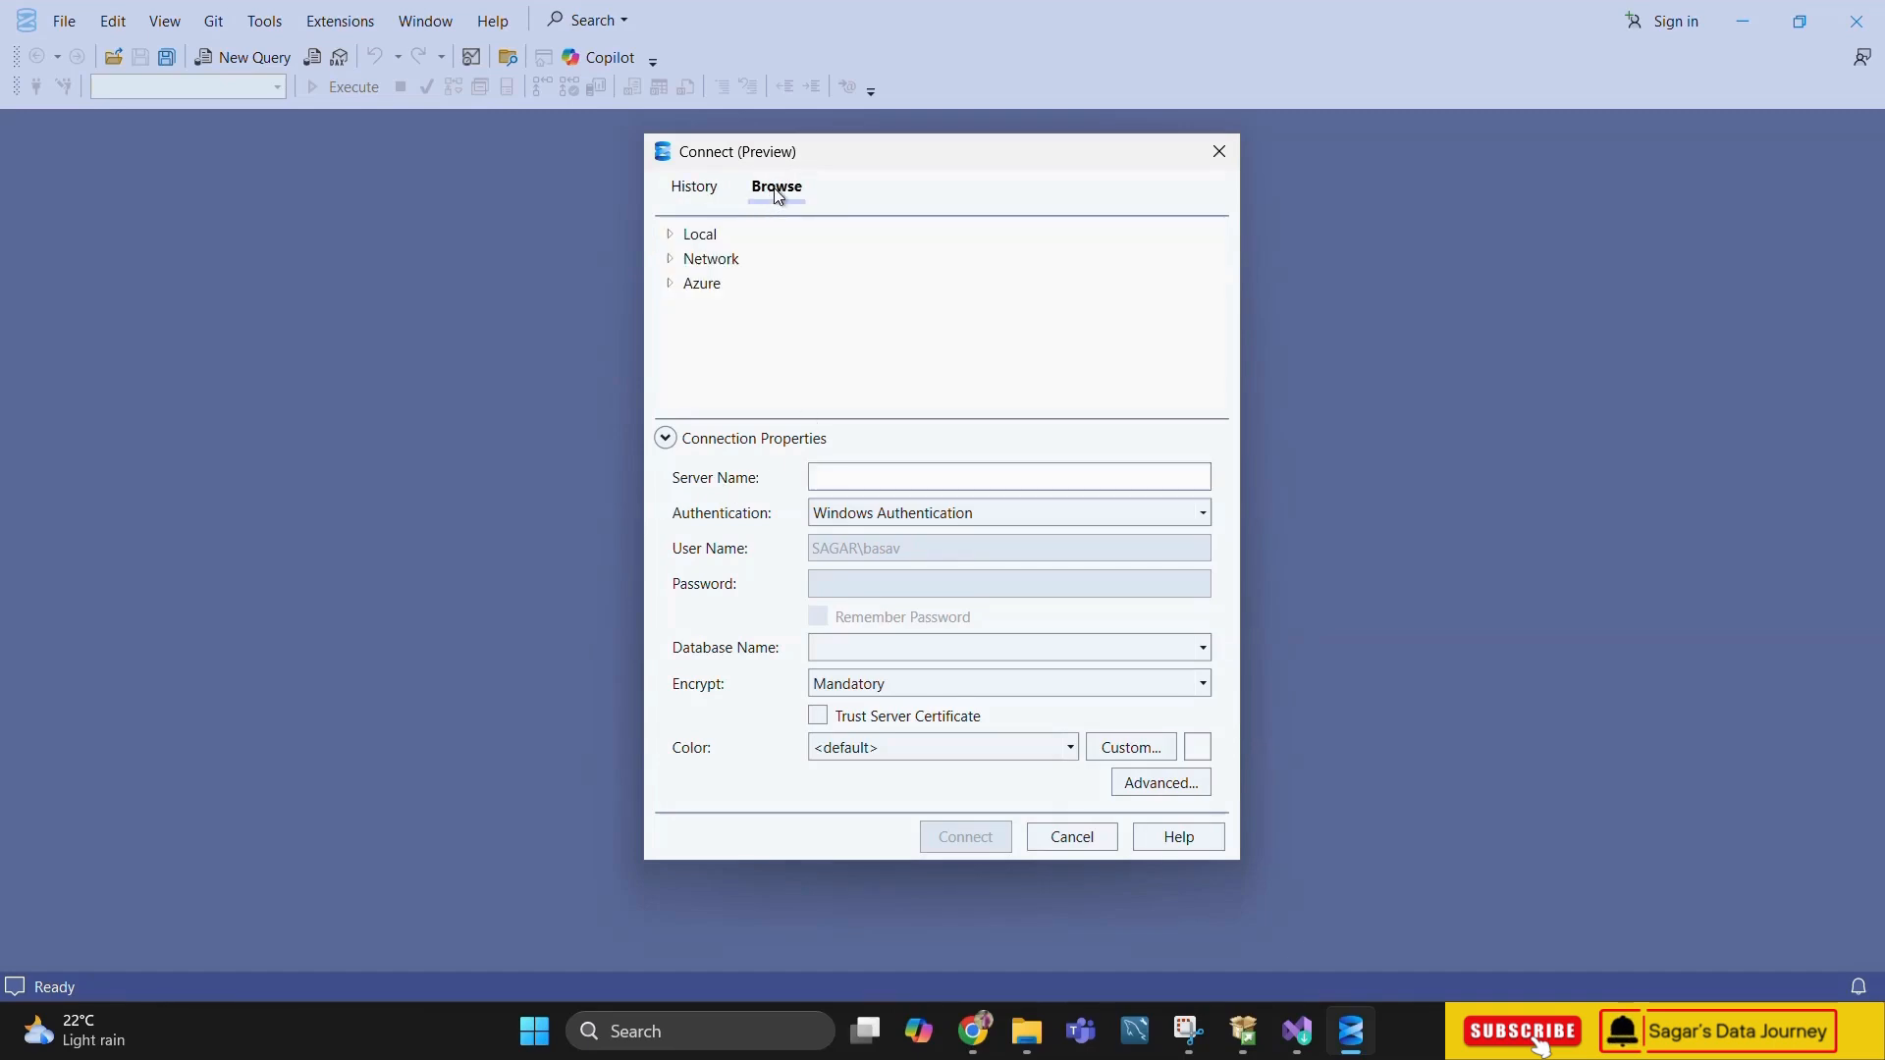
click(670, 236)
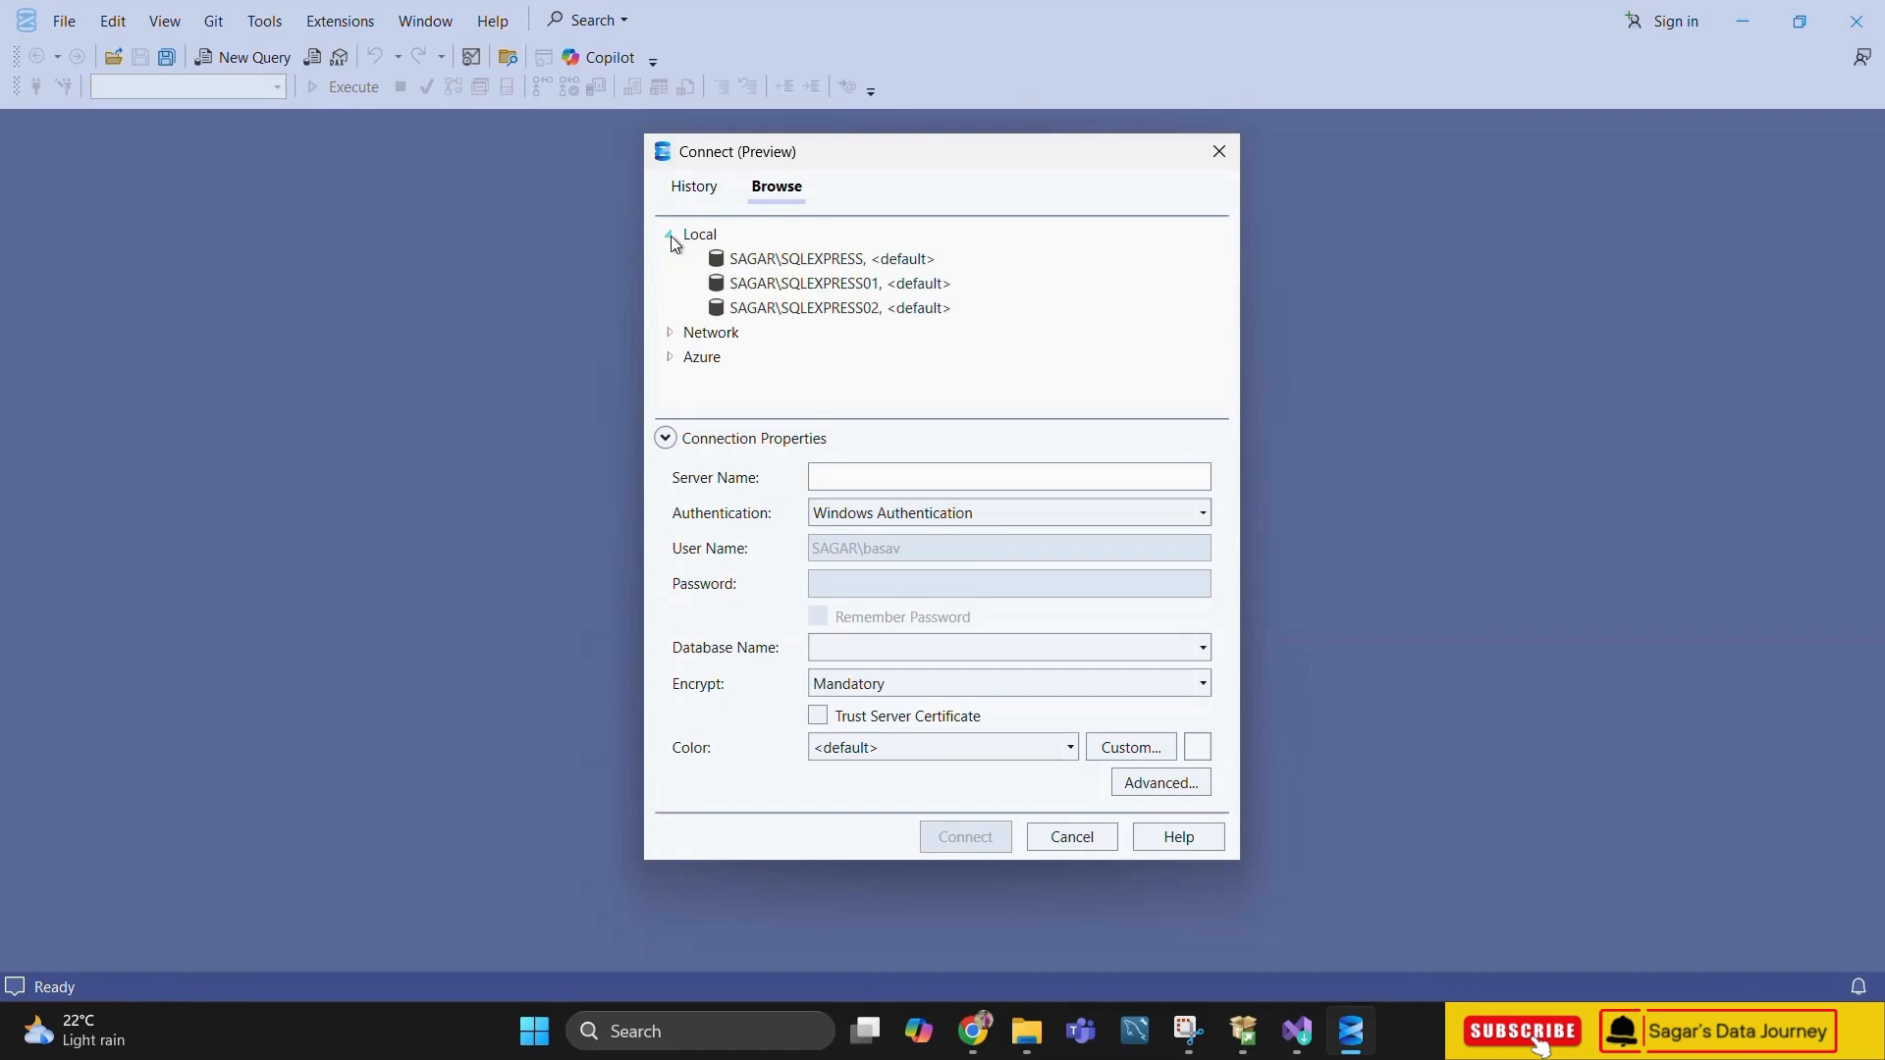
click(795, 261)
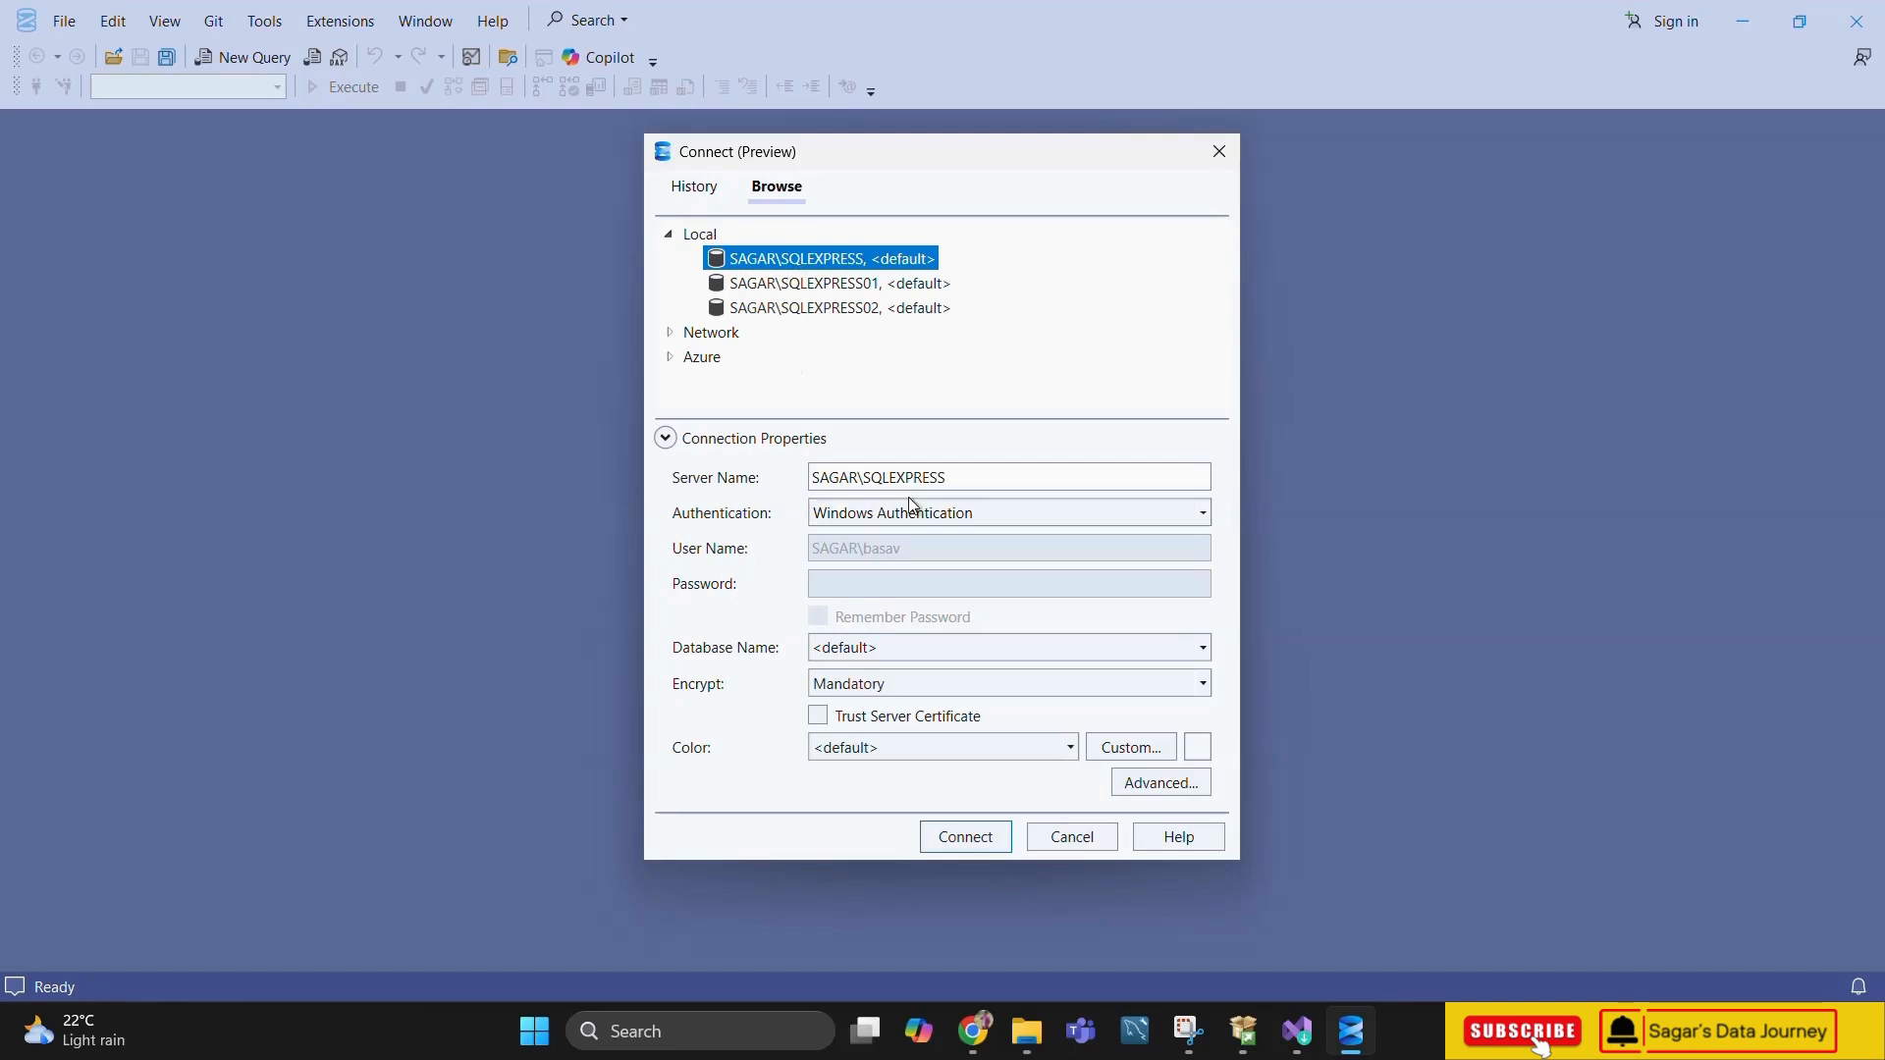
click(823, 718)
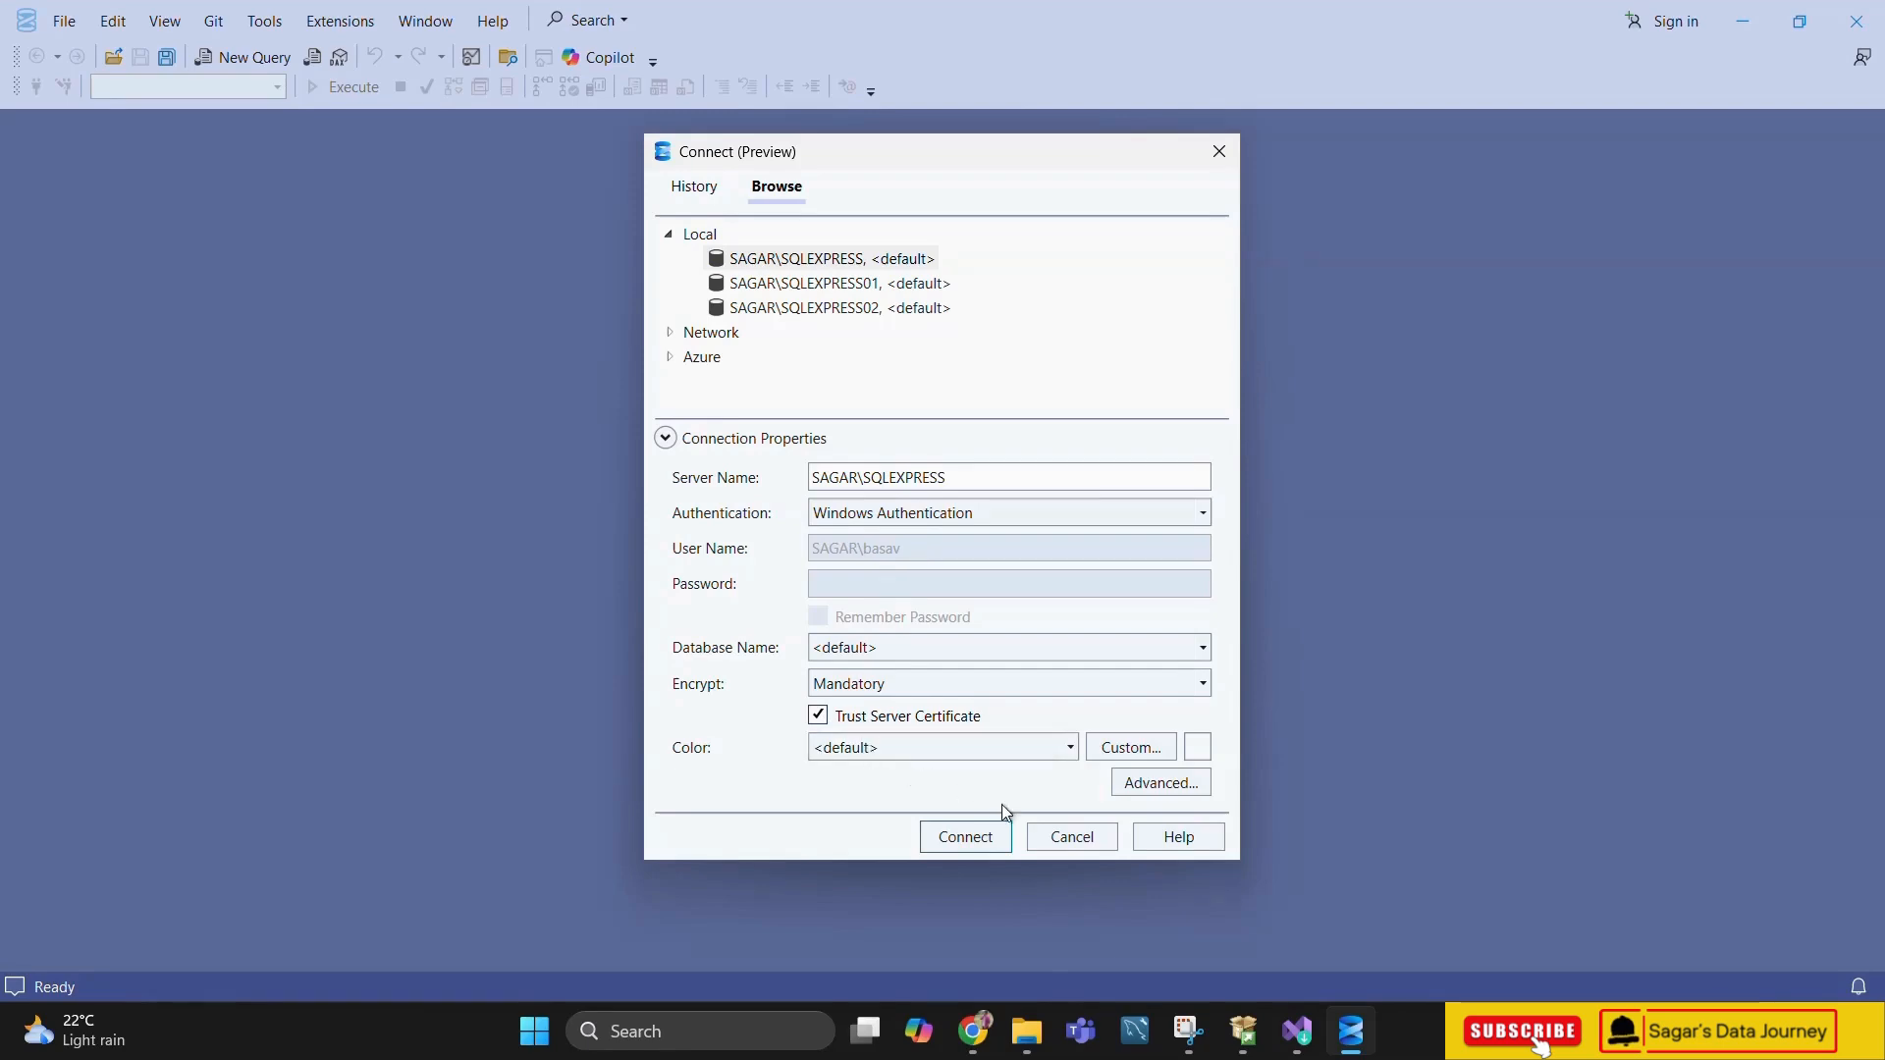
click(1071, 750)
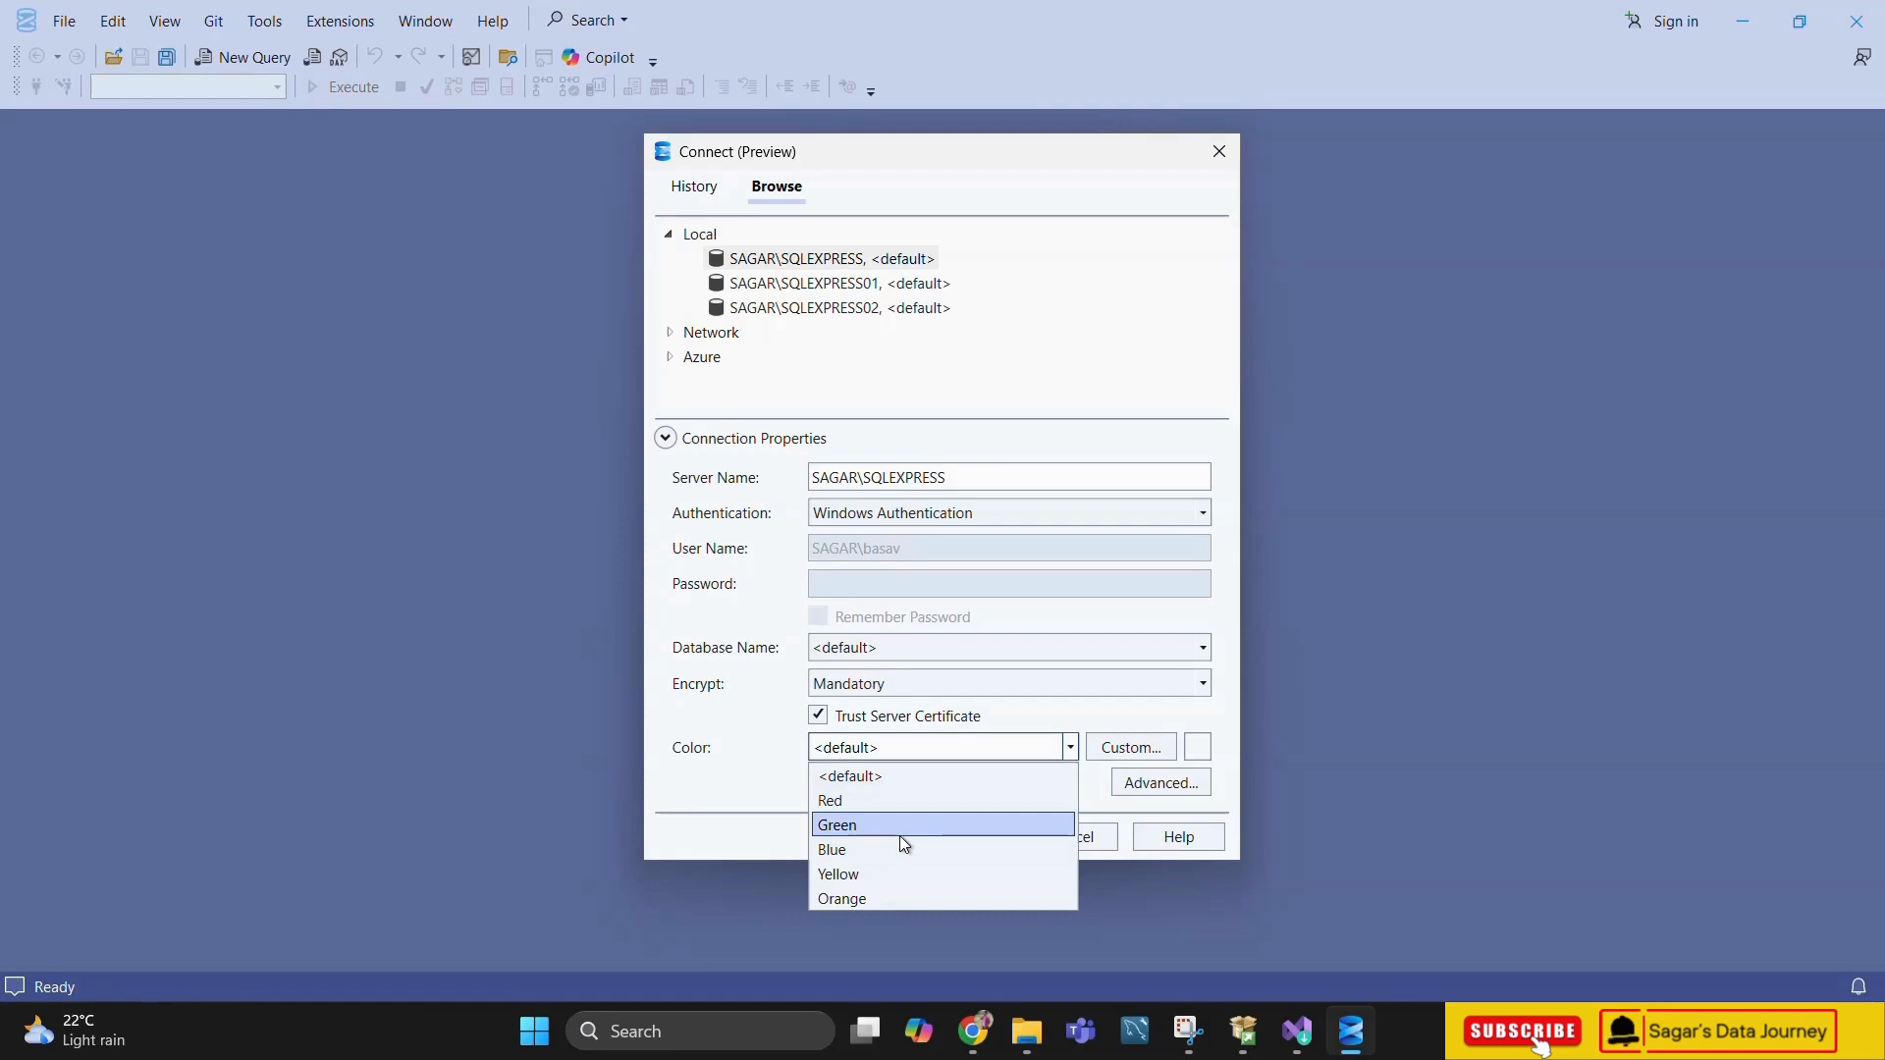
click(767, 772)
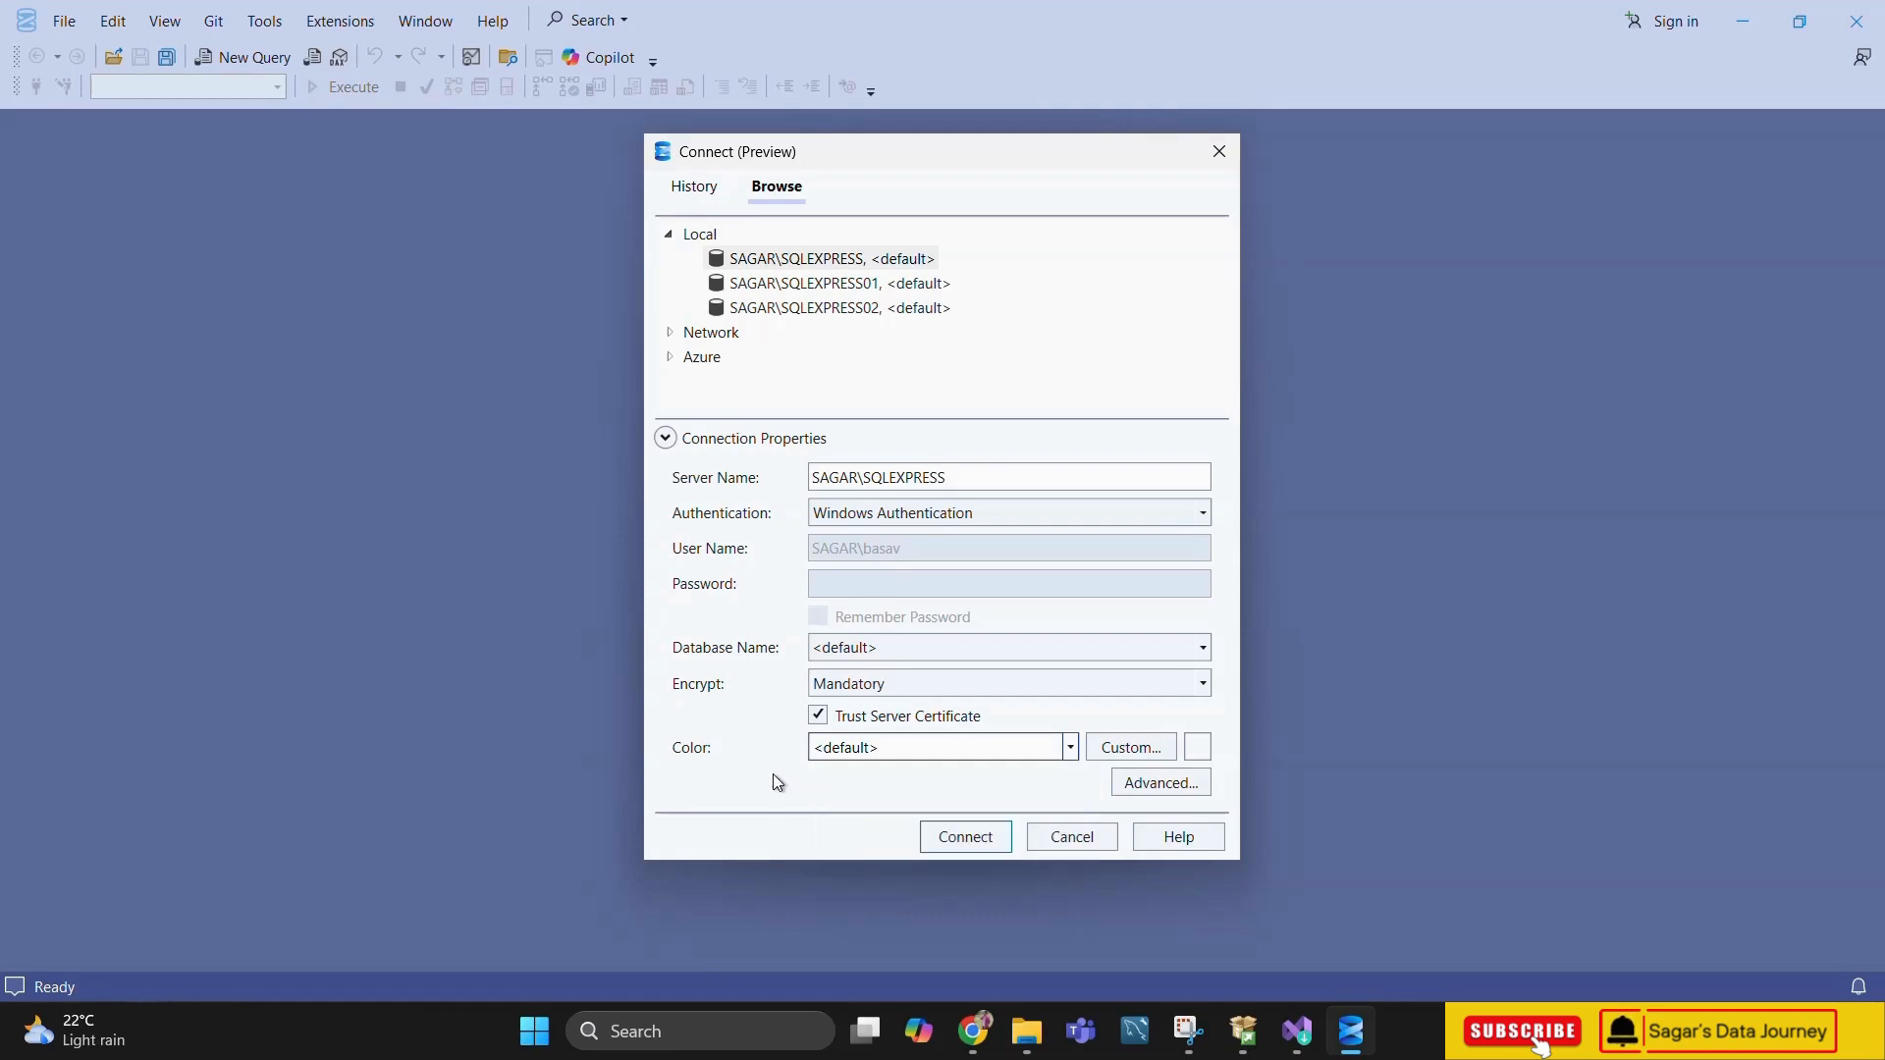
click(989, 842)
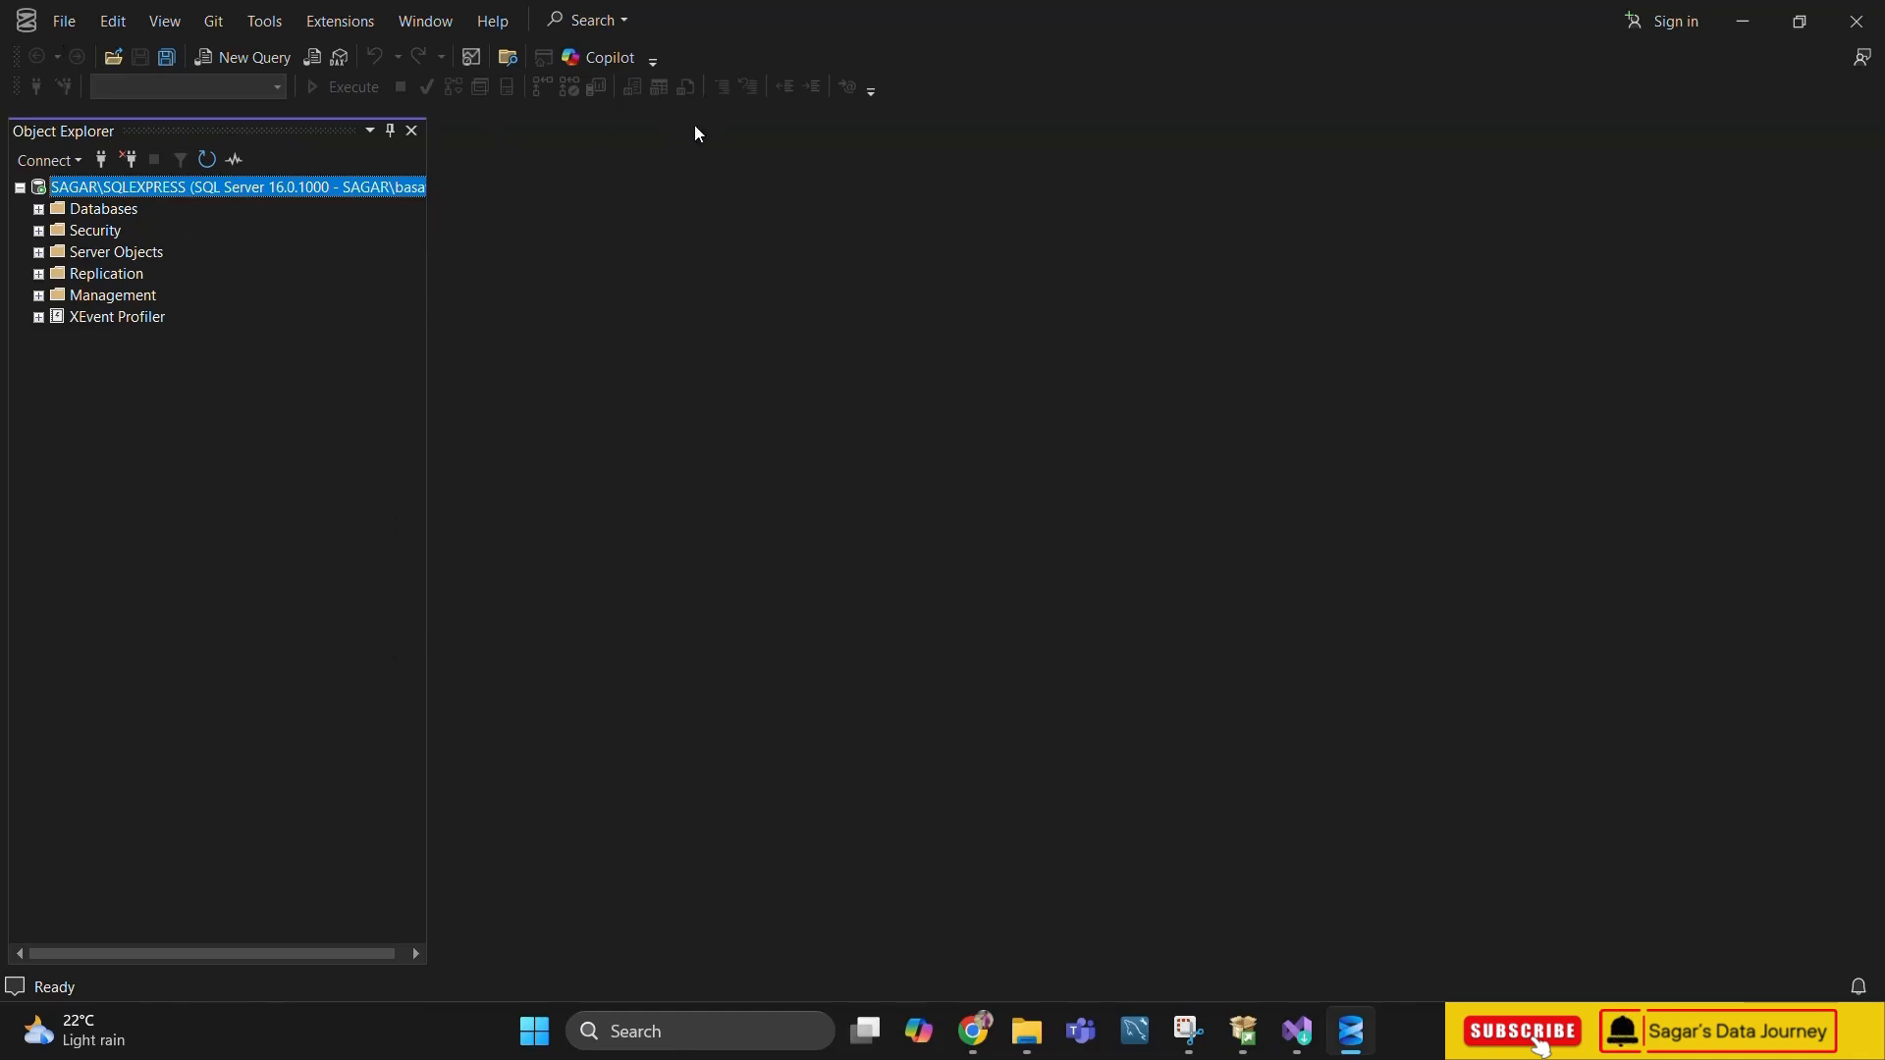
Open a new query, list the server's existing databases, and write and execute "Create database DB;"
click(257, 59)
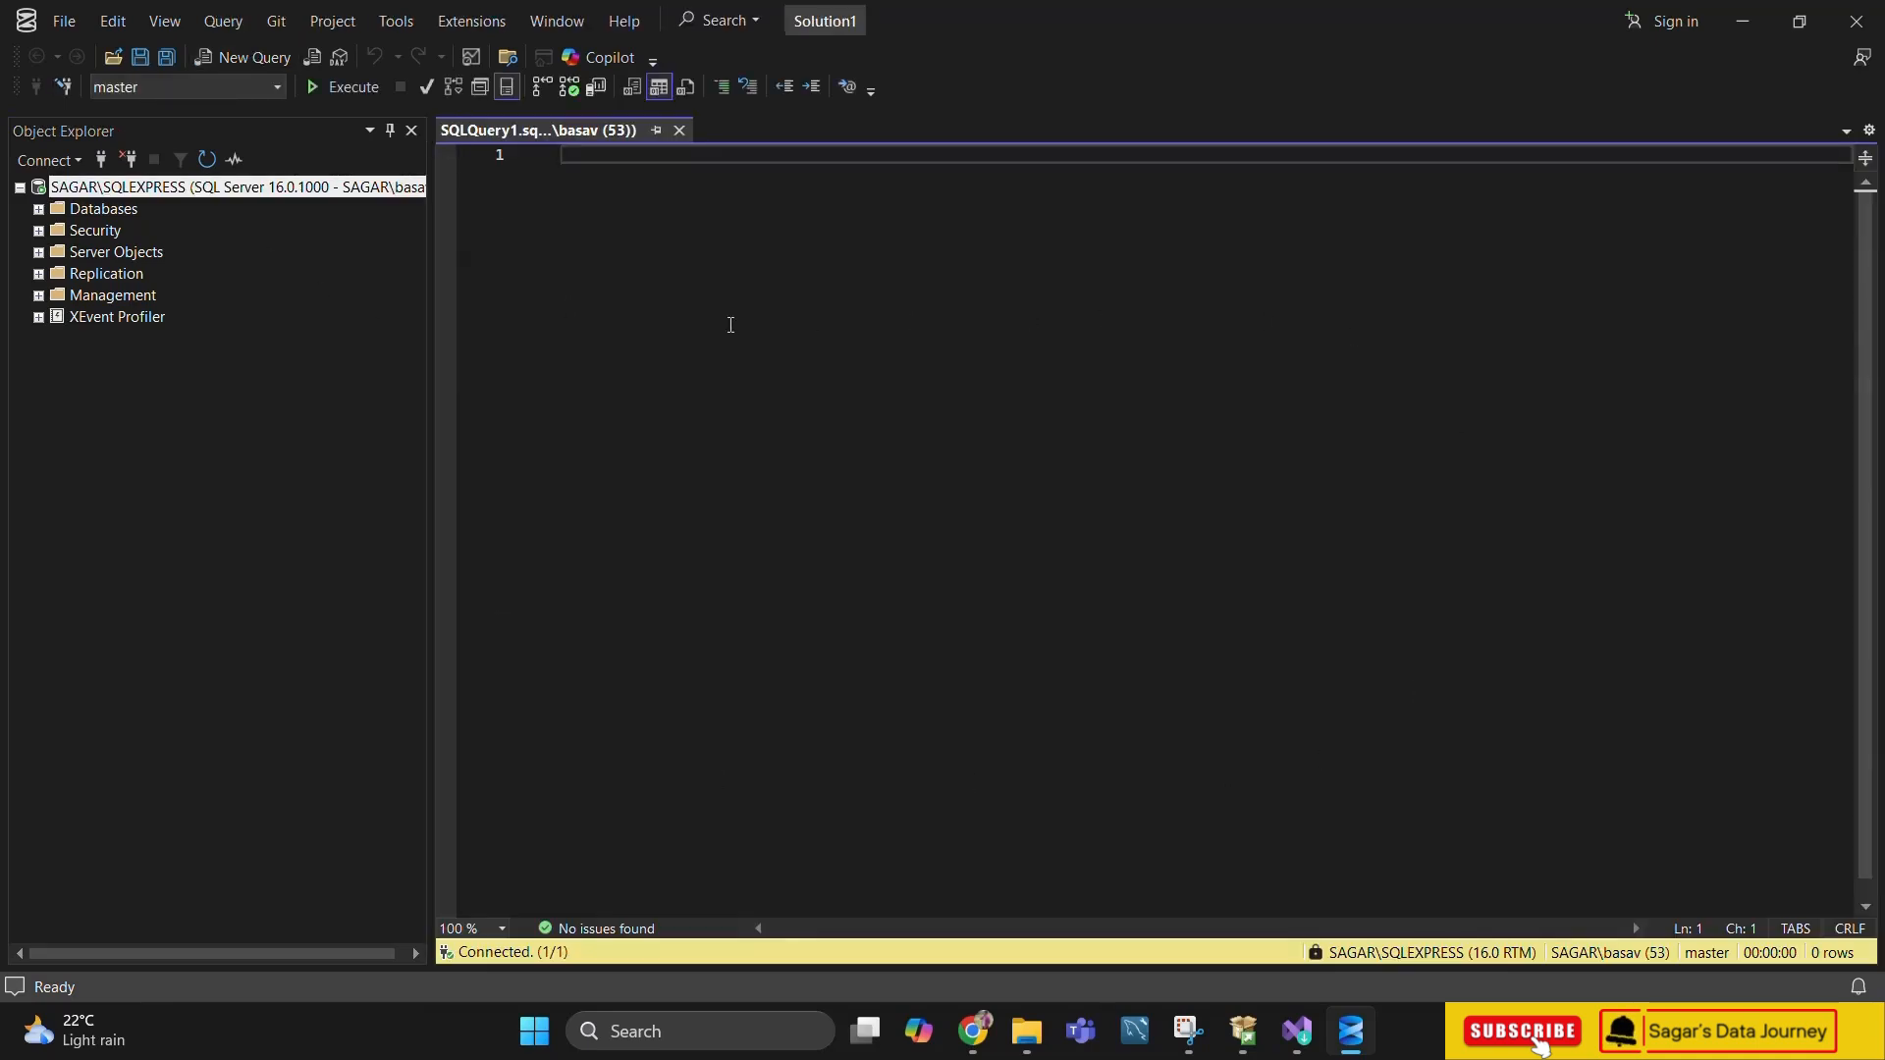
click(38, 210)
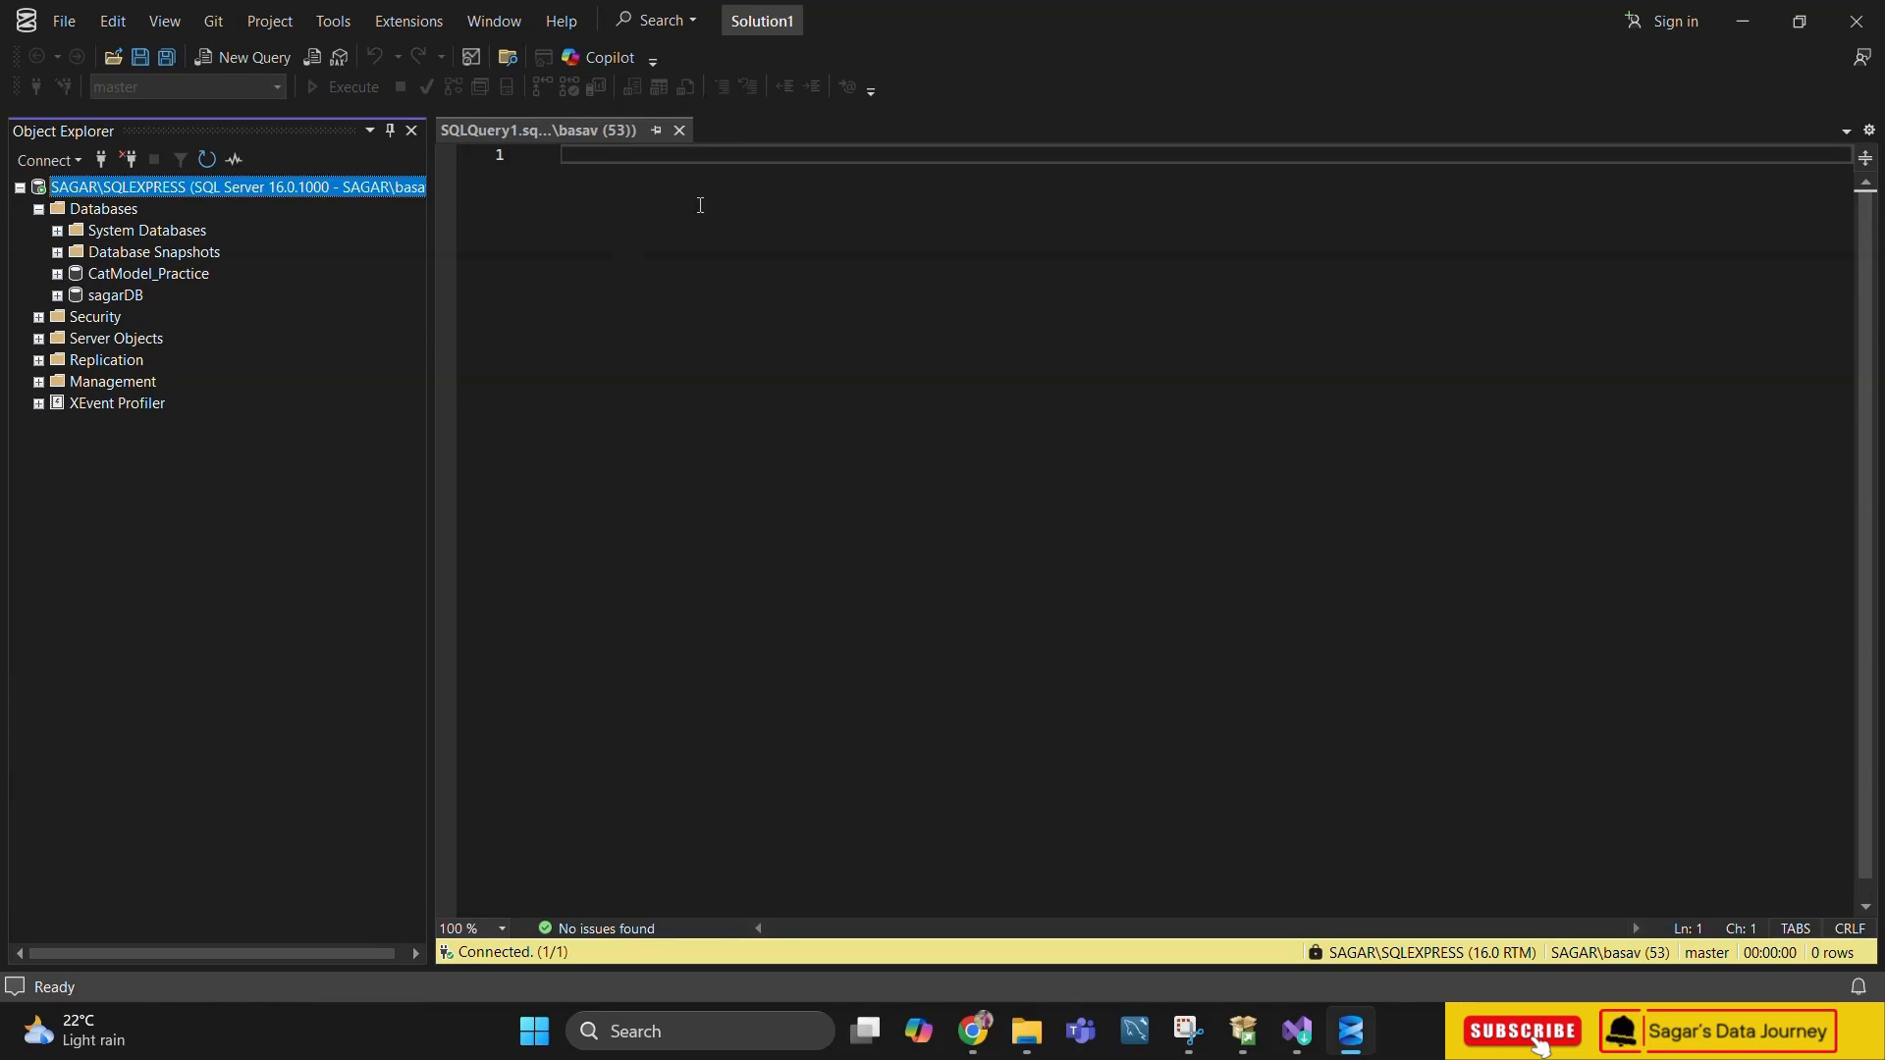
click(589, 162)
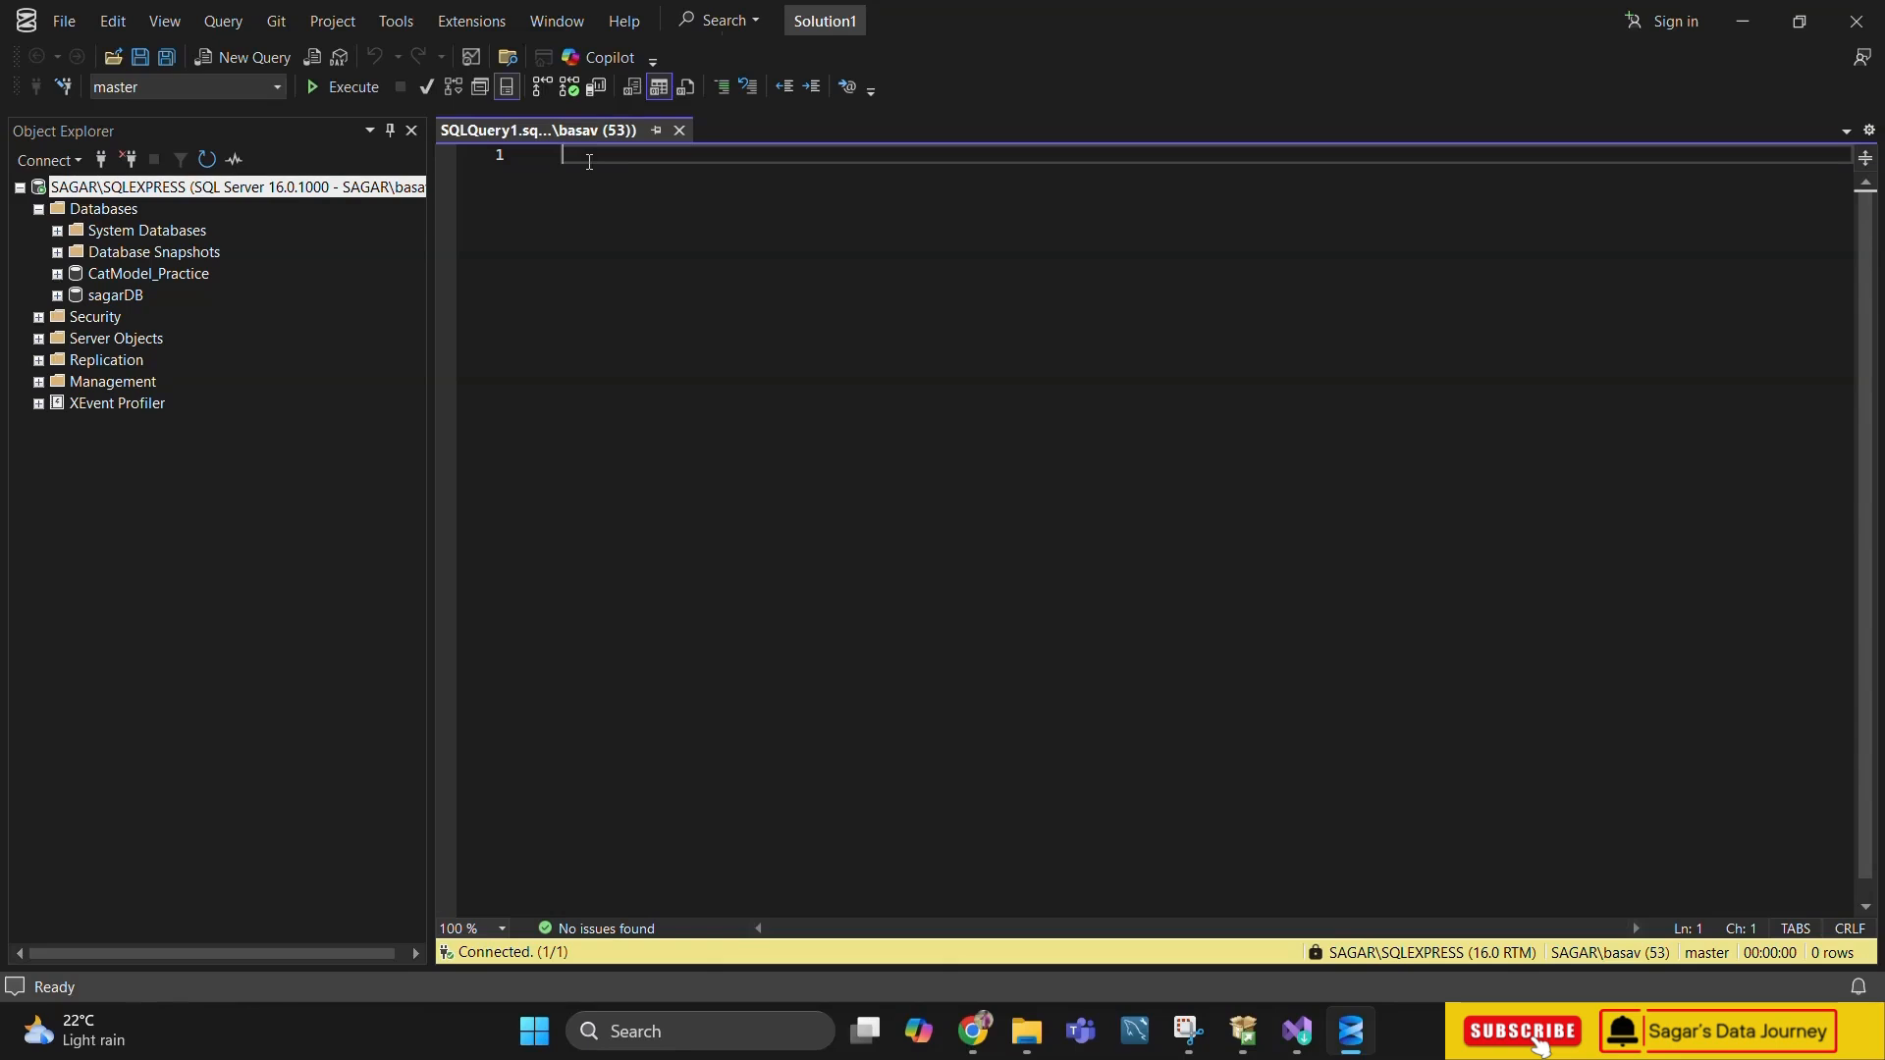
text(Create database )
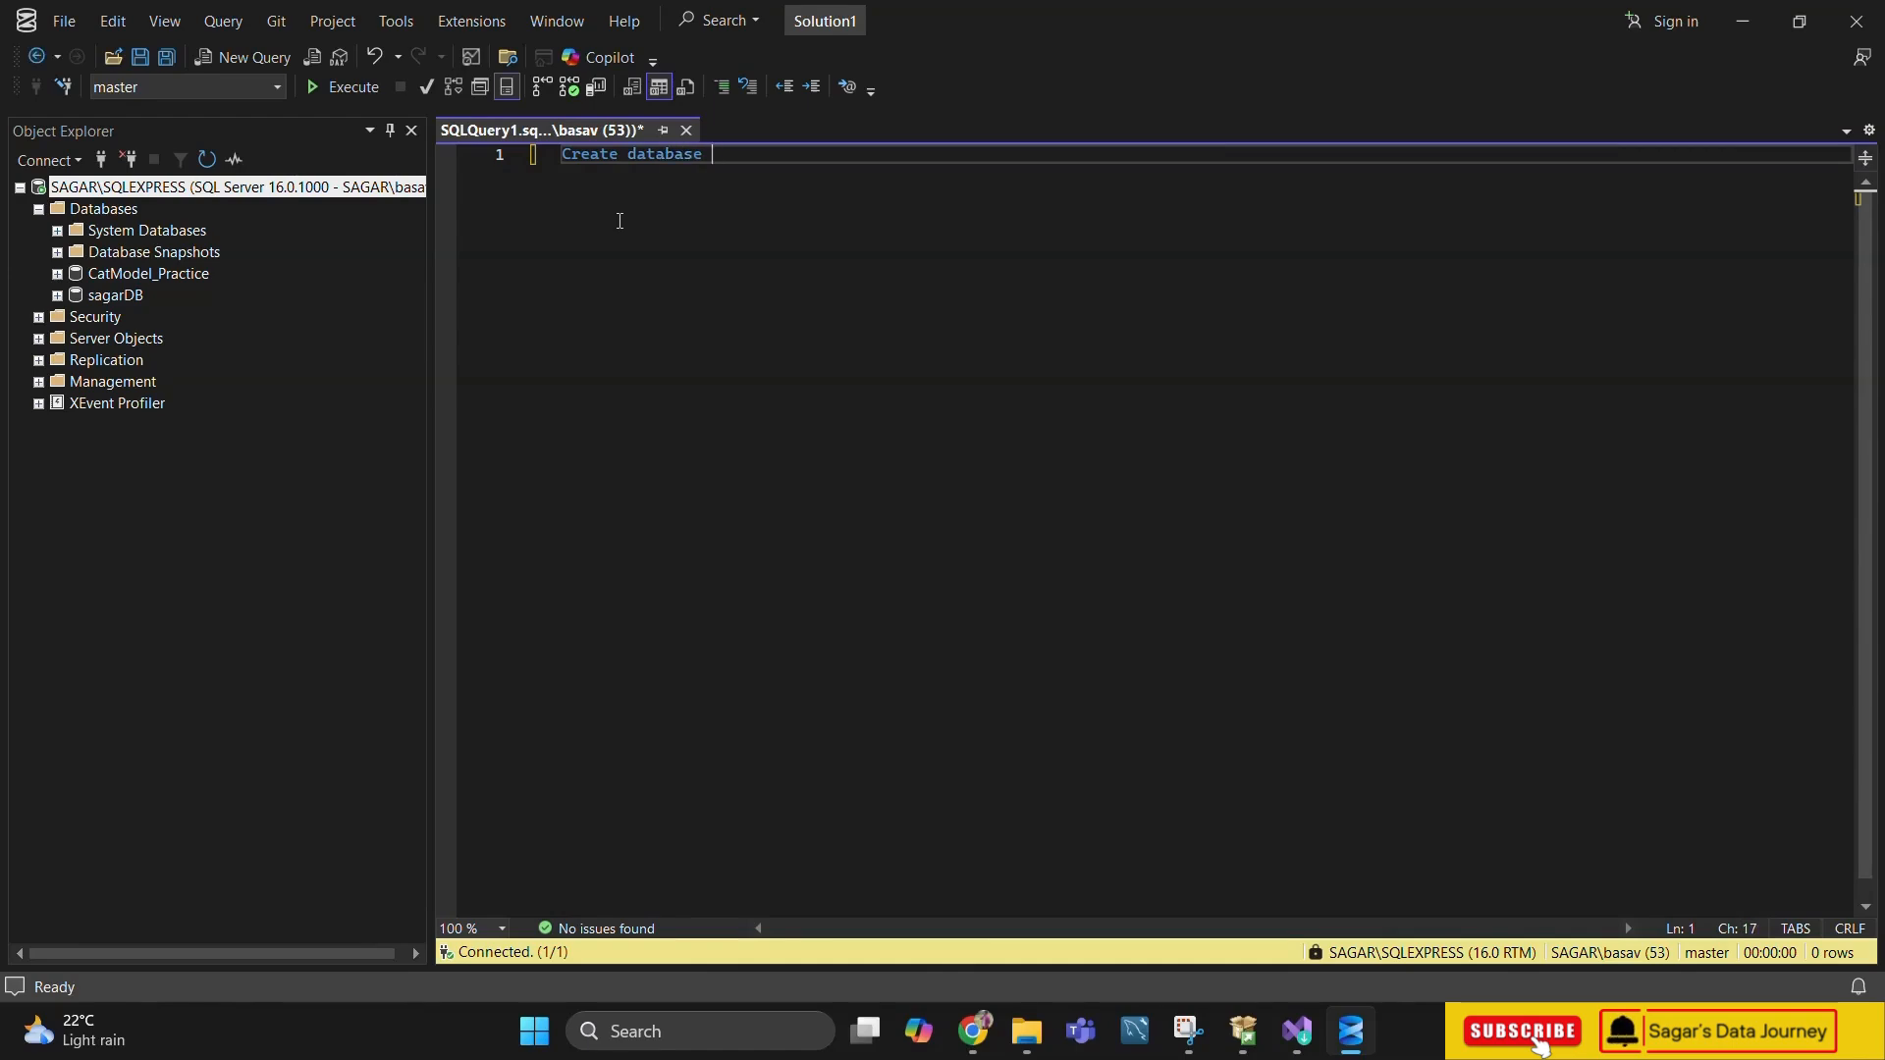
text(DB)
text(')
key(ctrl+a)
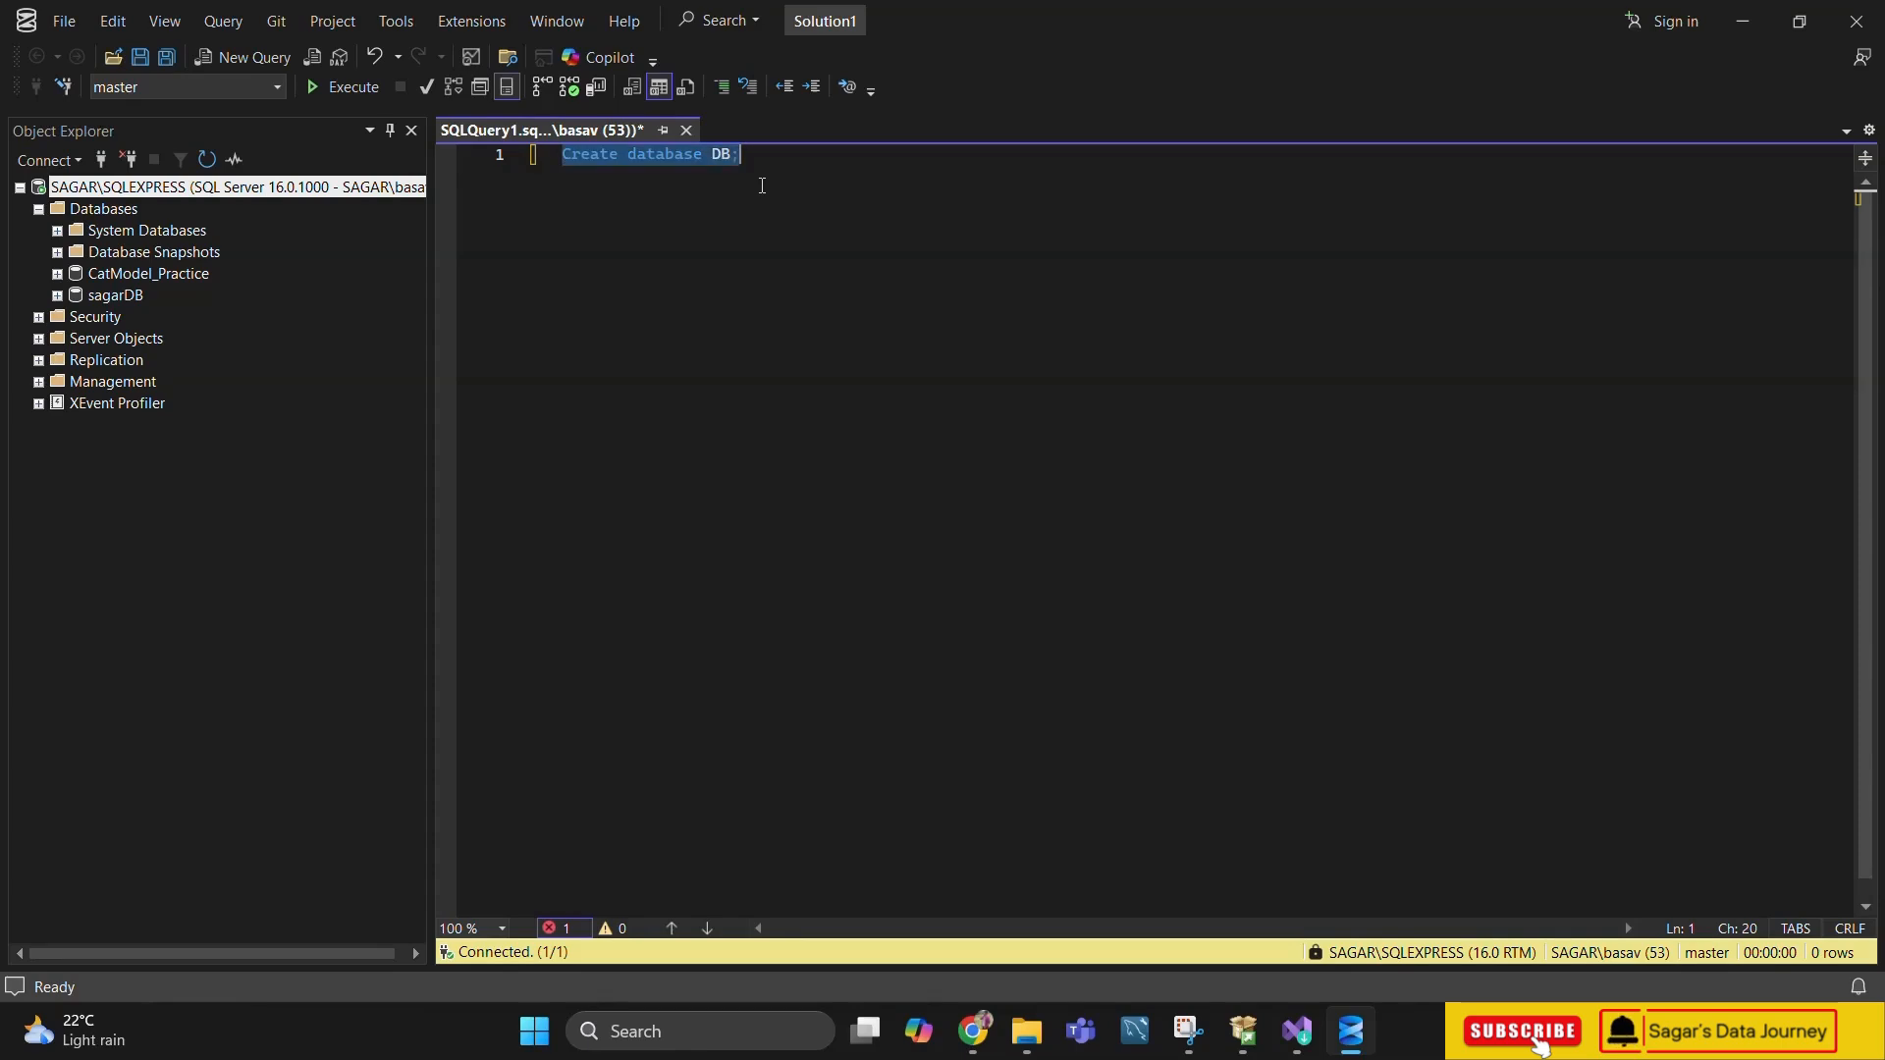
click(347, 86)
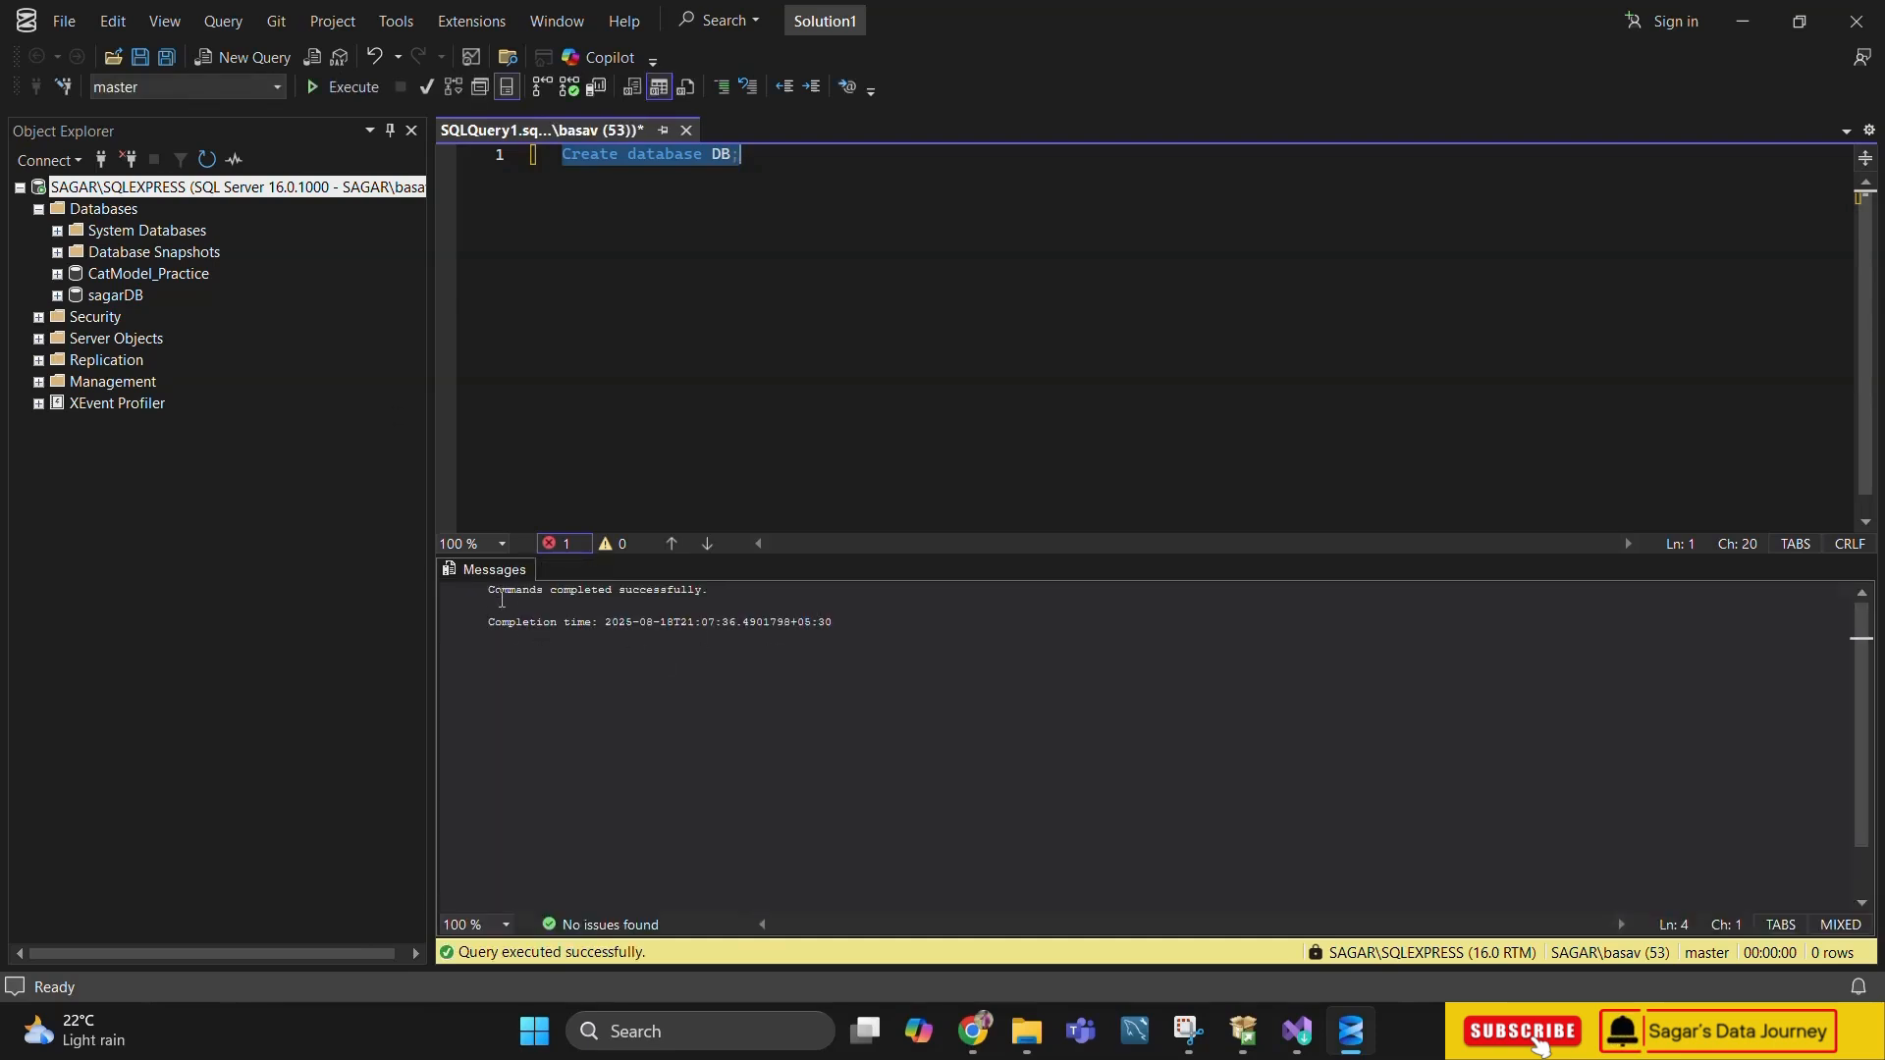
Enlarge the query and message text to 200 % zoom and deselect the statement
click(507, 925)
click(491, 868)
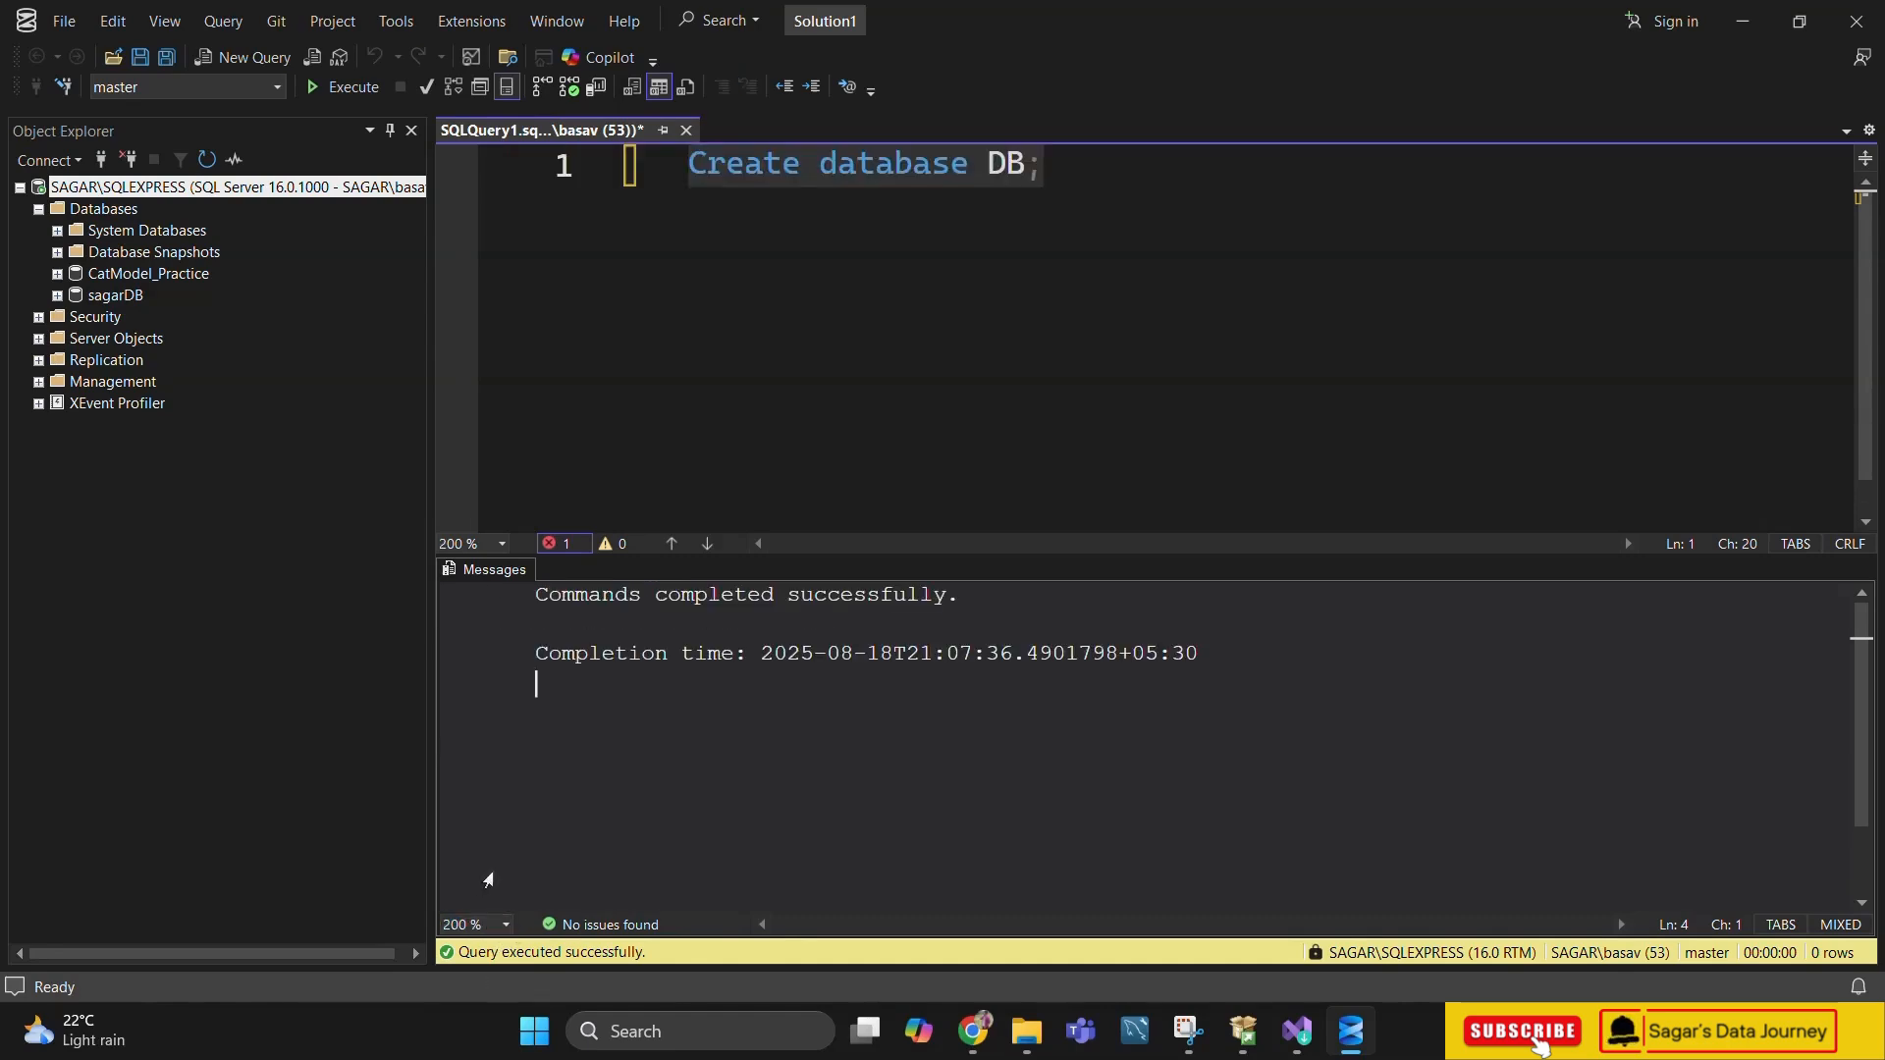
click(930, 288)
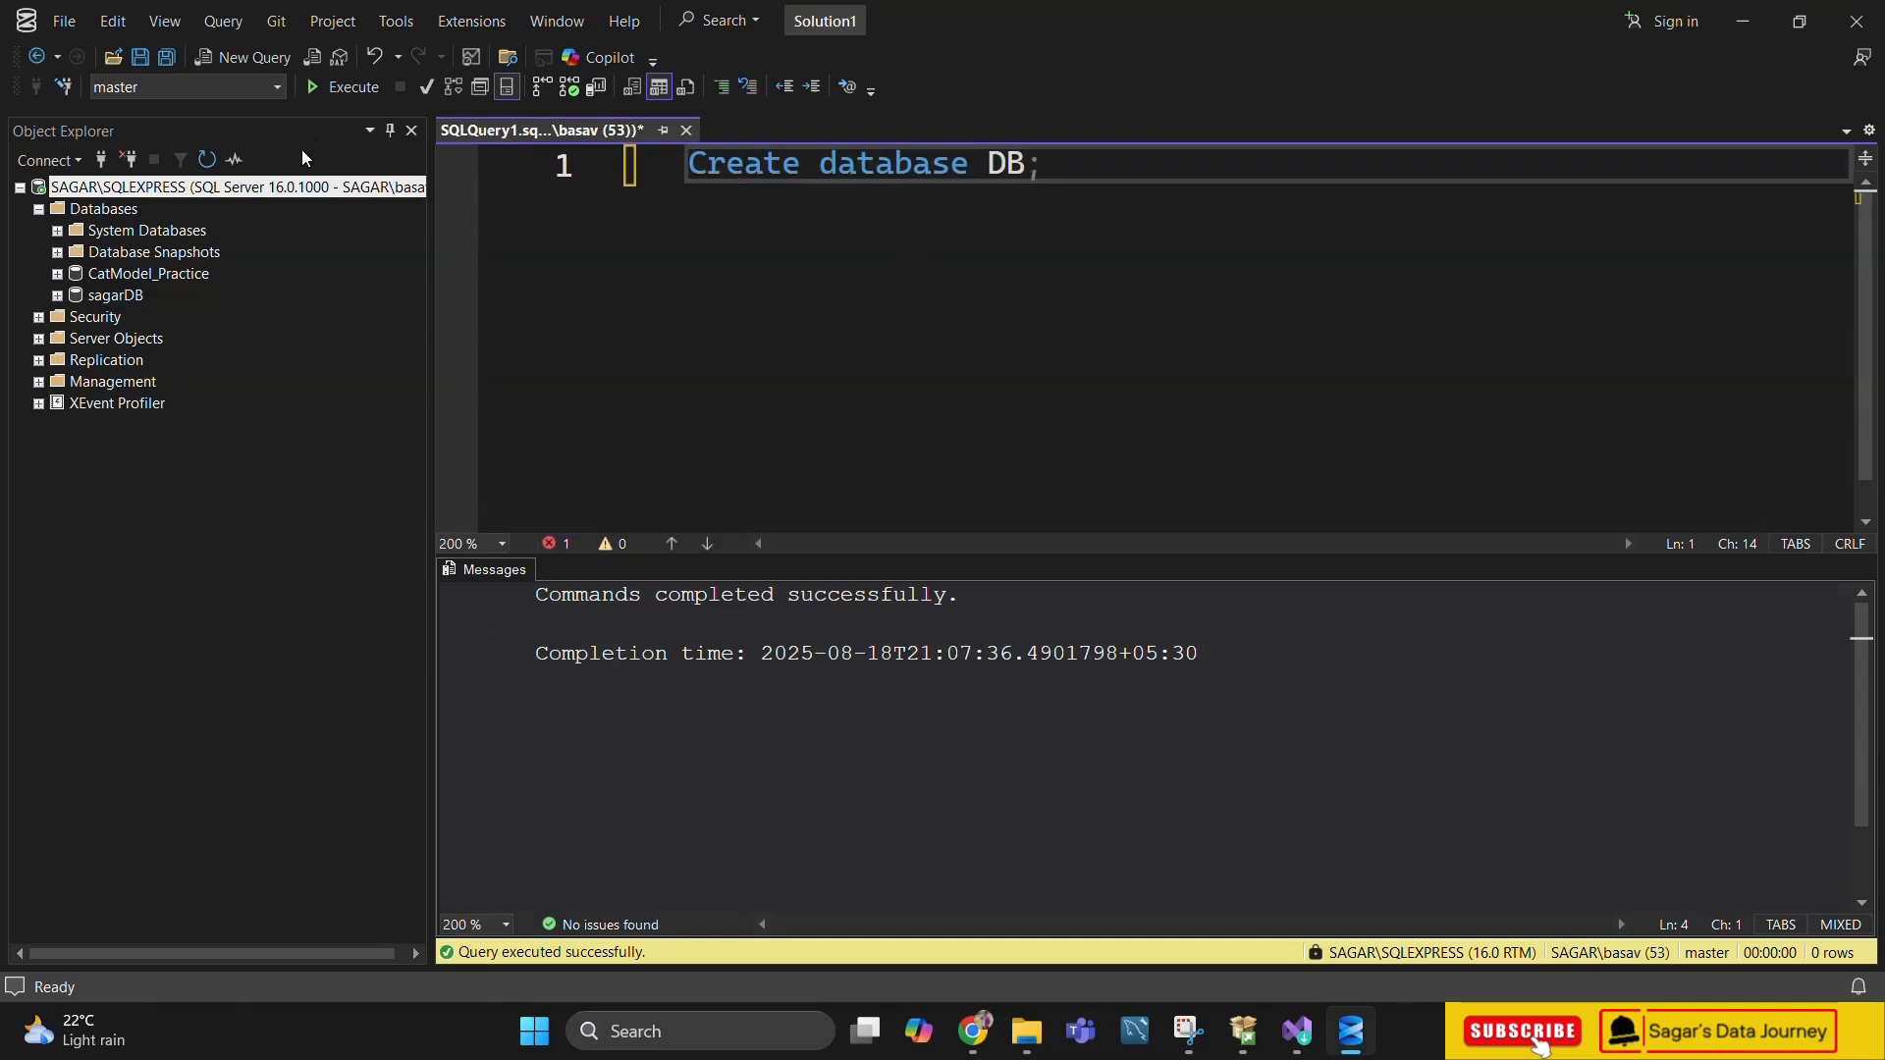
Refresh the server's object tree and expand its databases to check for the new DB database
click(207, 160)
click(39, 209)
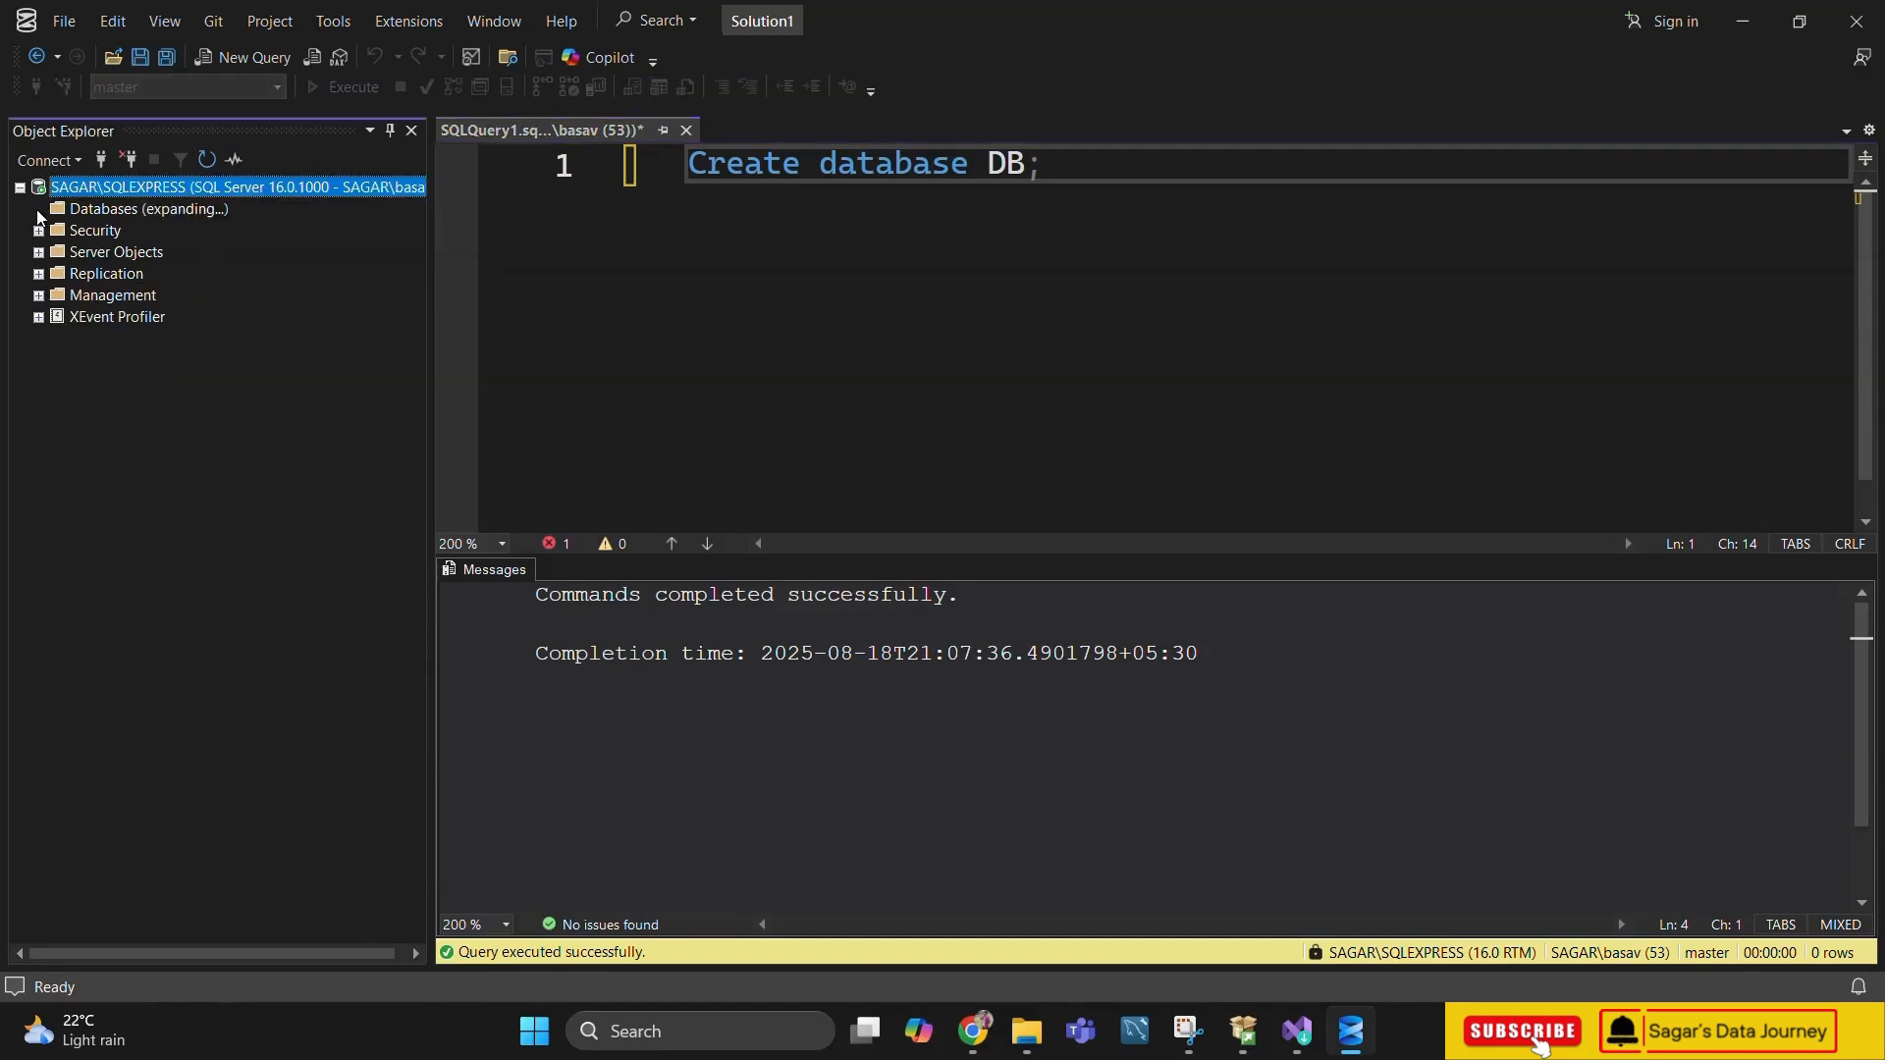